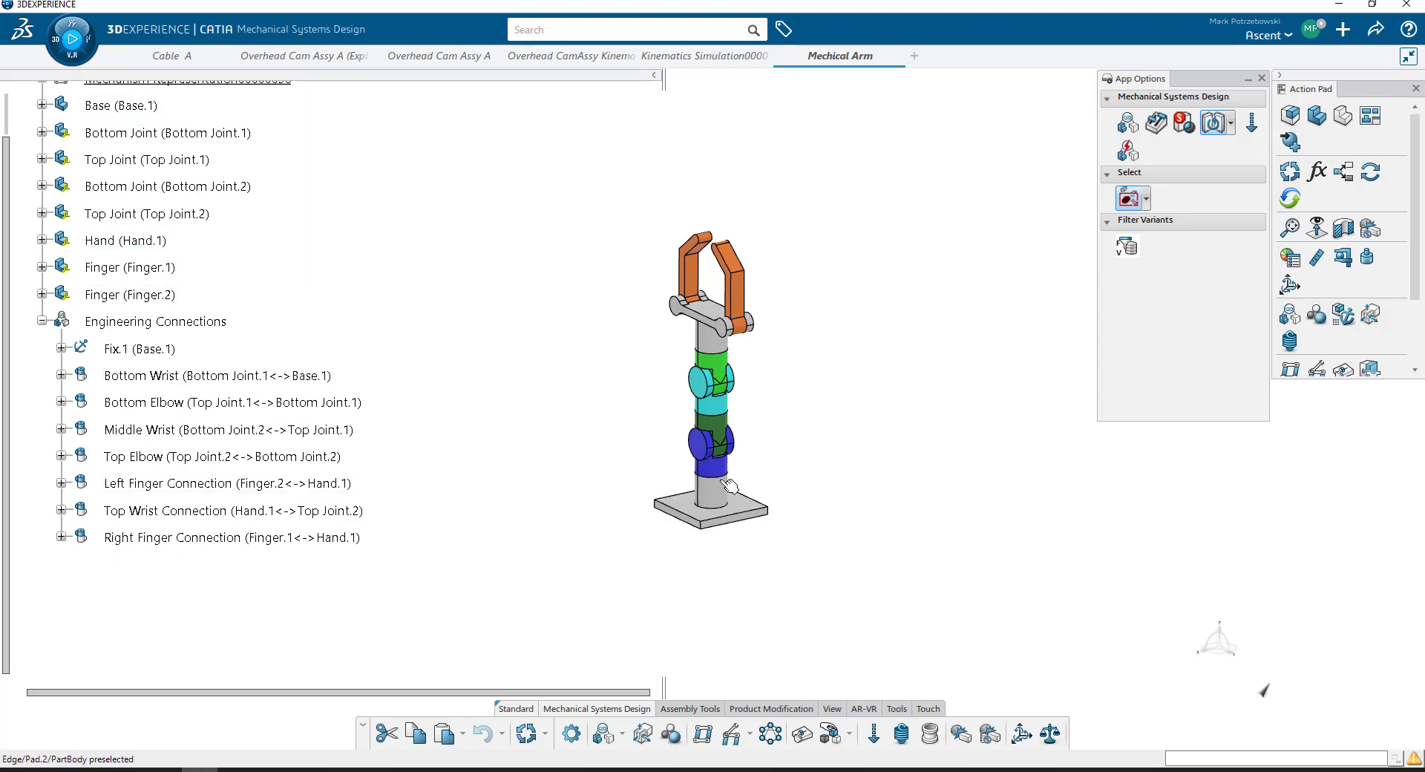
- Expand the mechanism representation in the tree and review its joints and commands
scroll(259, 282, "up", 3)
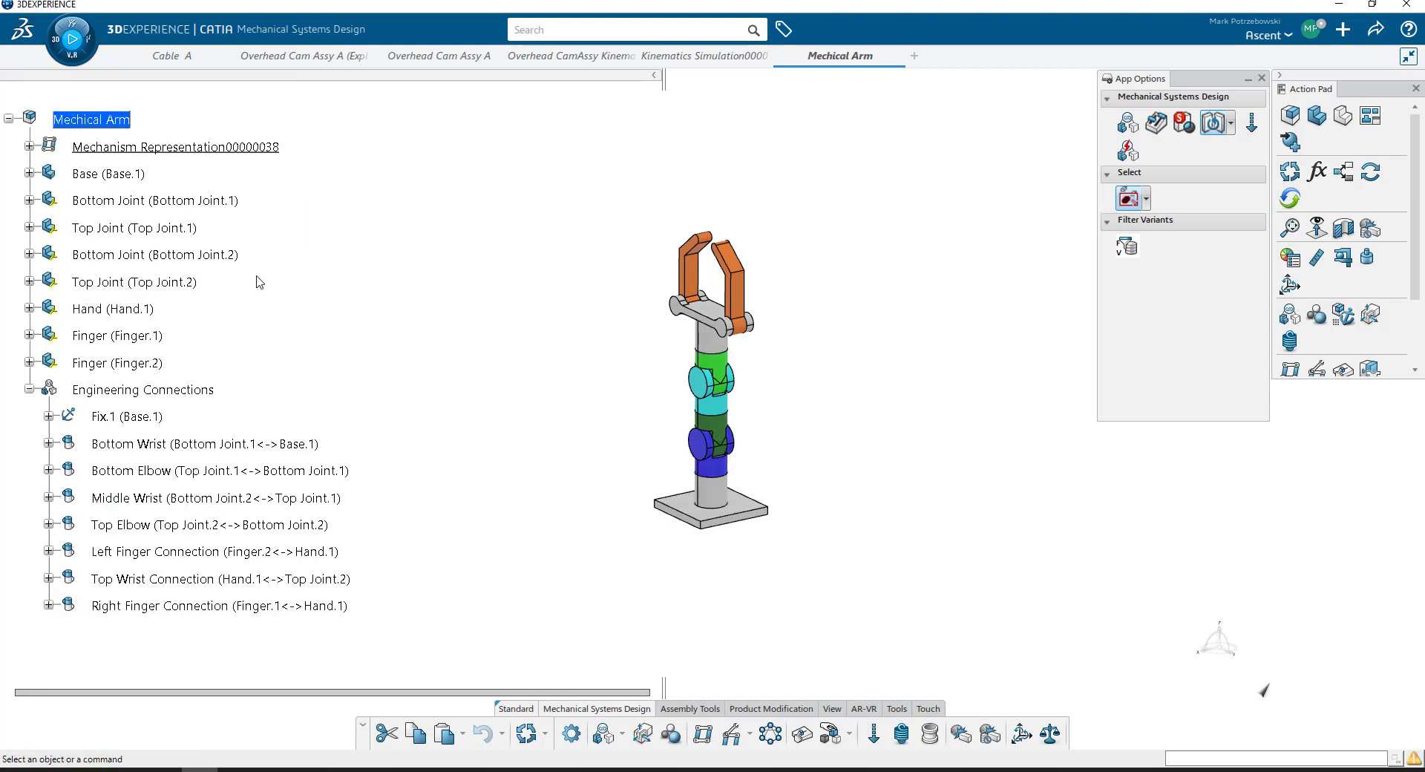
left_click(29, 147)
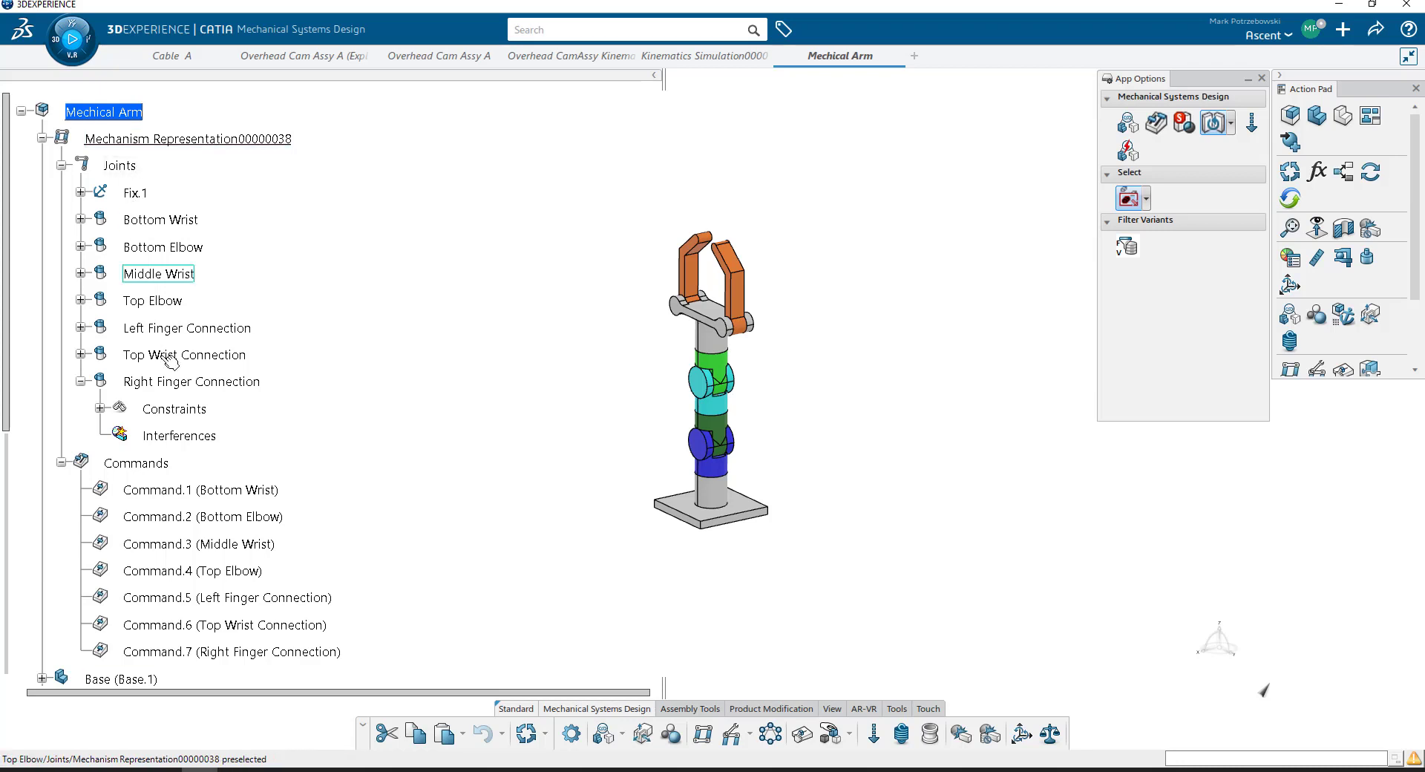
left_click(81, 382)
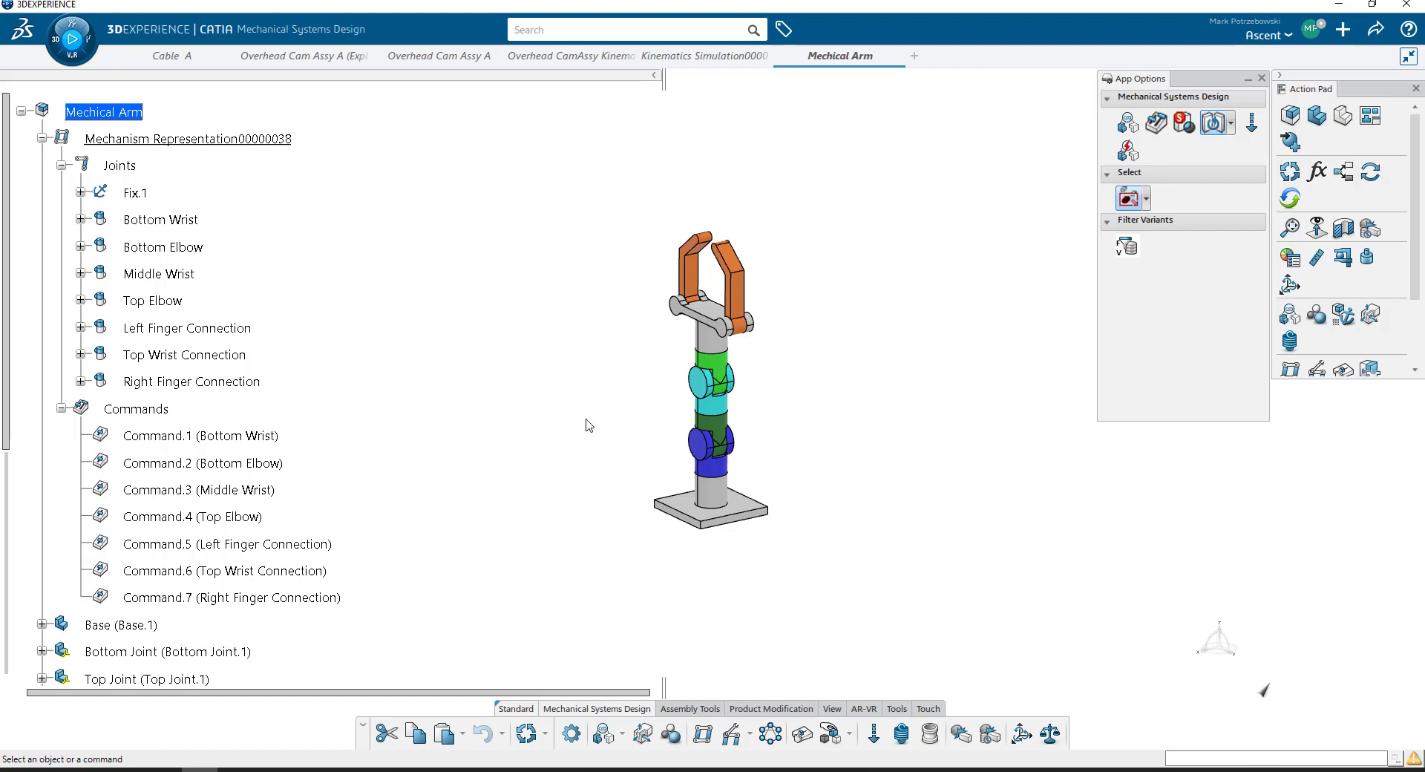
scroll(586, 424, "down", 3)
scroll(586, 424, "up", 3)
- Open the Mechanical Systems Experience app and create a simulation object for Mechical Arm without a new mechanism or kinematics scenario
left_click(86, 63)
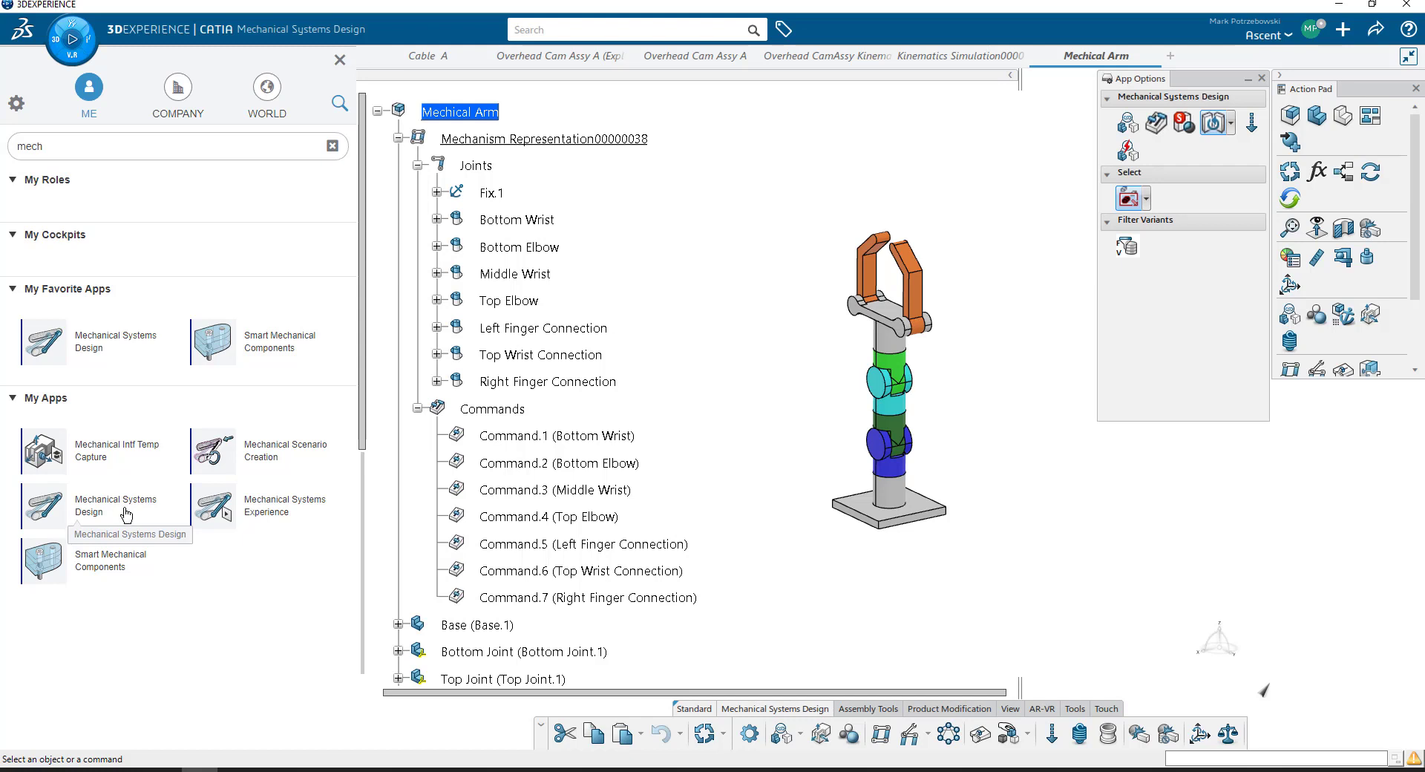
left_click(282, 512)
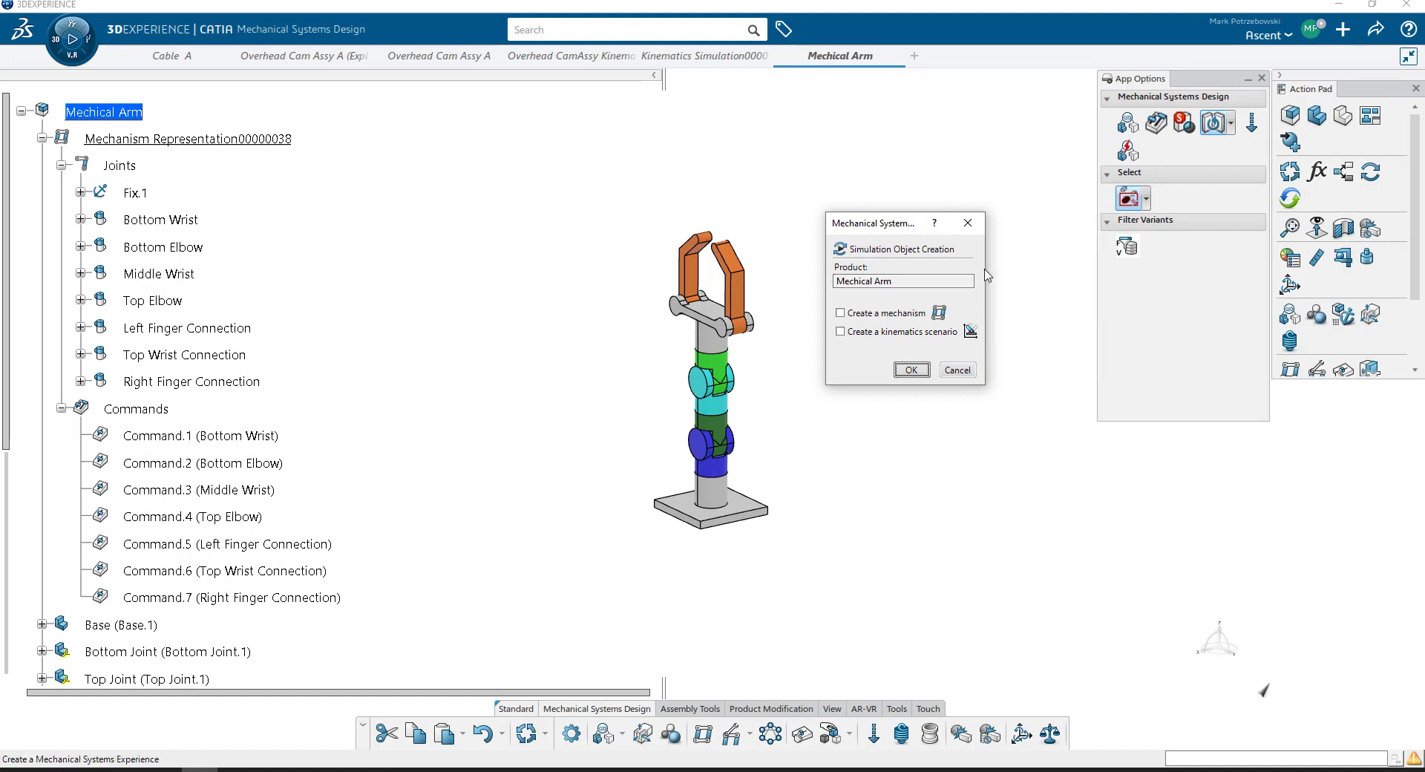
left_click_drag(986, 270, 1070, 270)
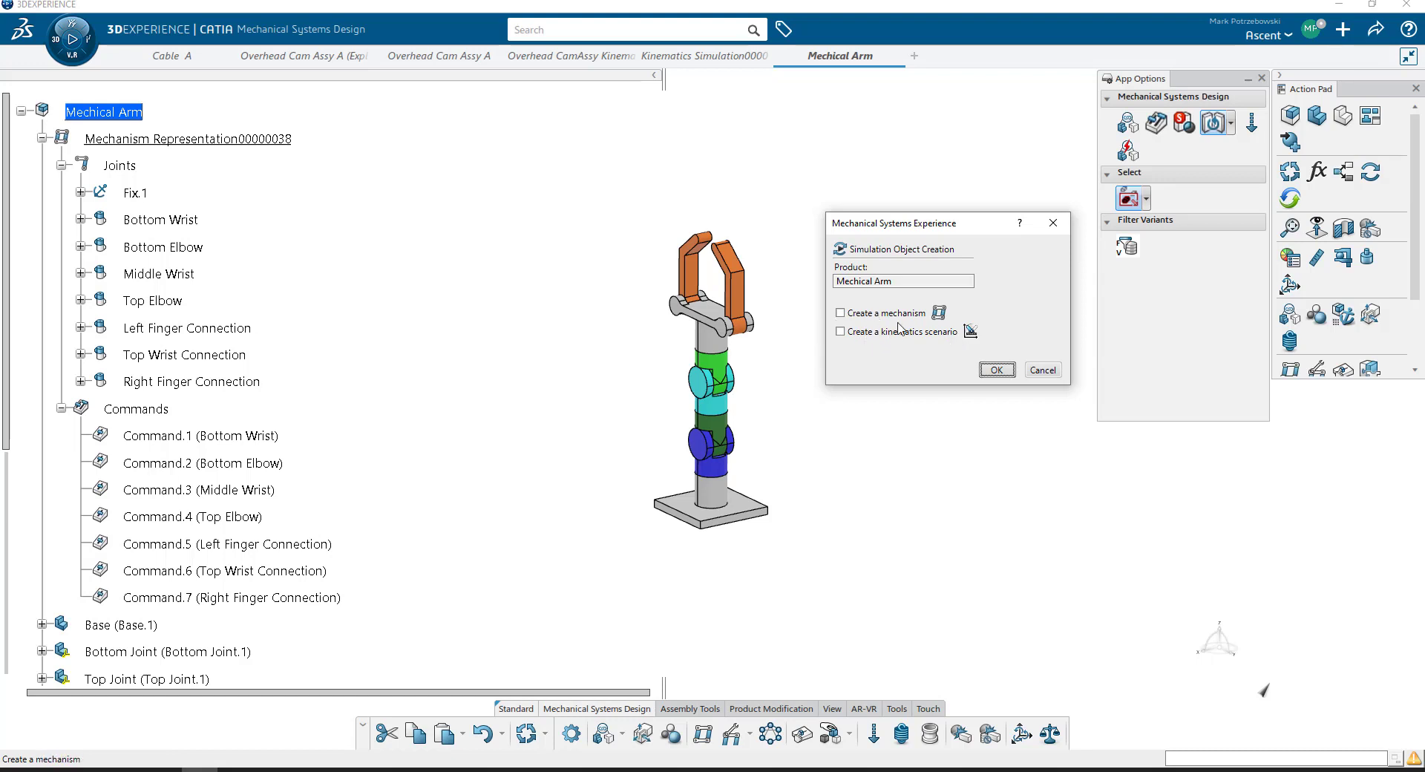
left_click(1003, 371)
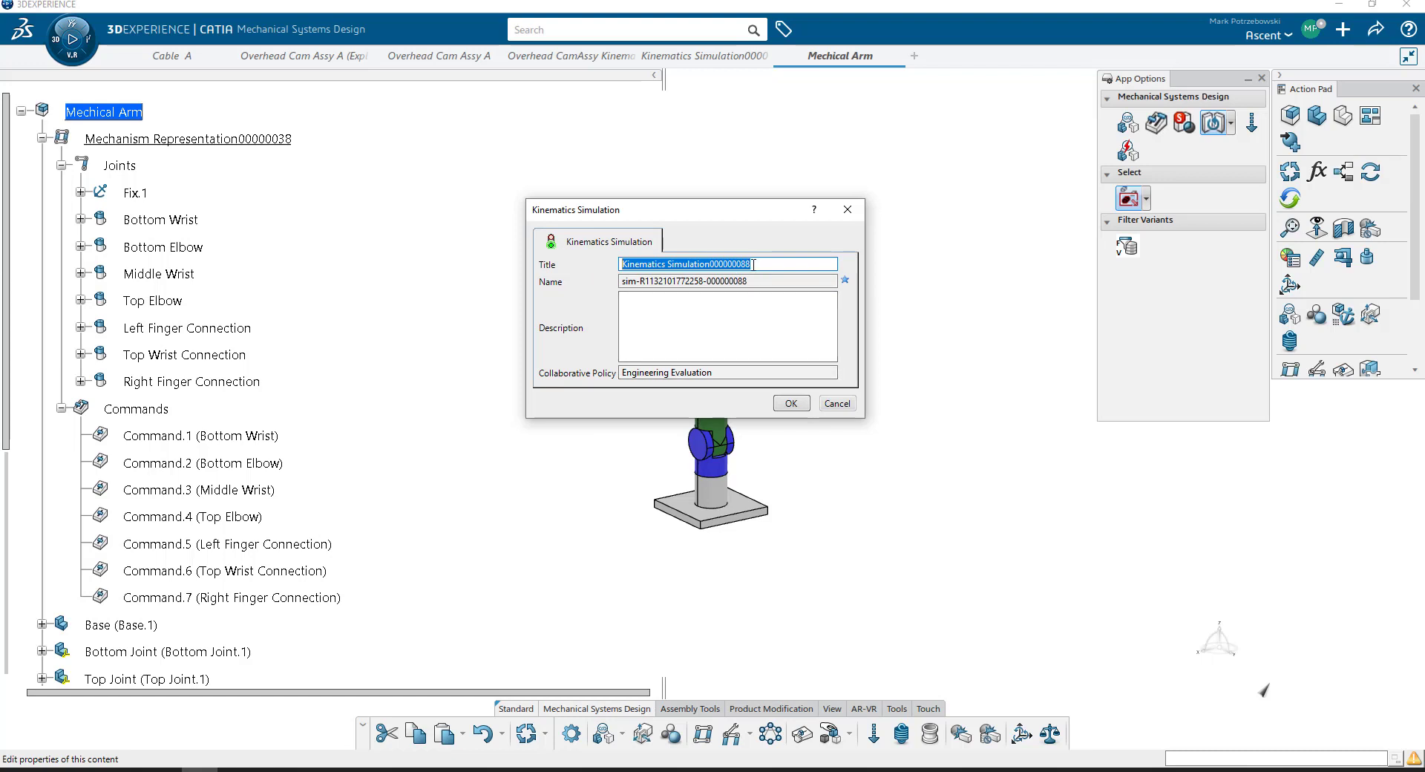
- Title the simulation "Mechanical Arm Kinematics Simulation" and create it
left_click(721, 264)
left_click_drag(751, 265, 712, 270)
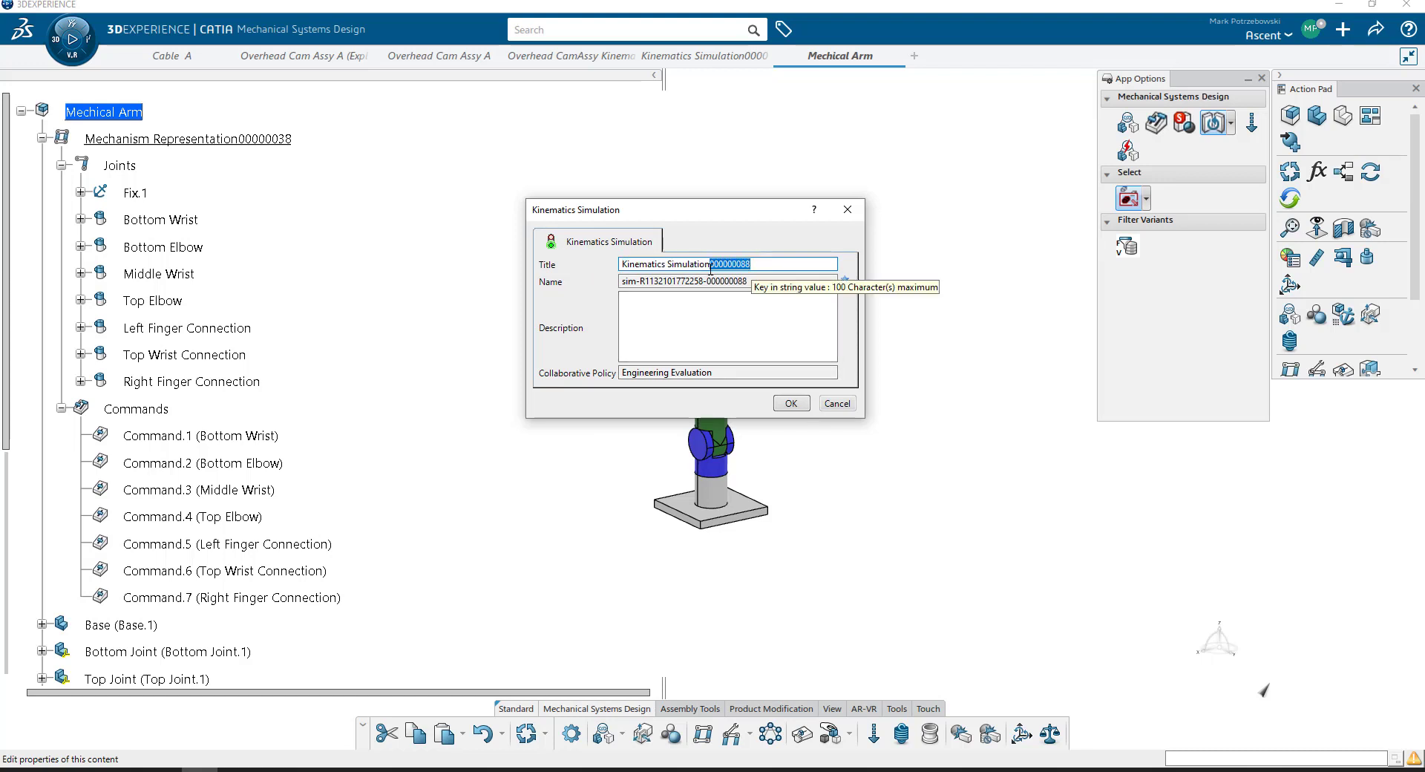
key("BackSpace")
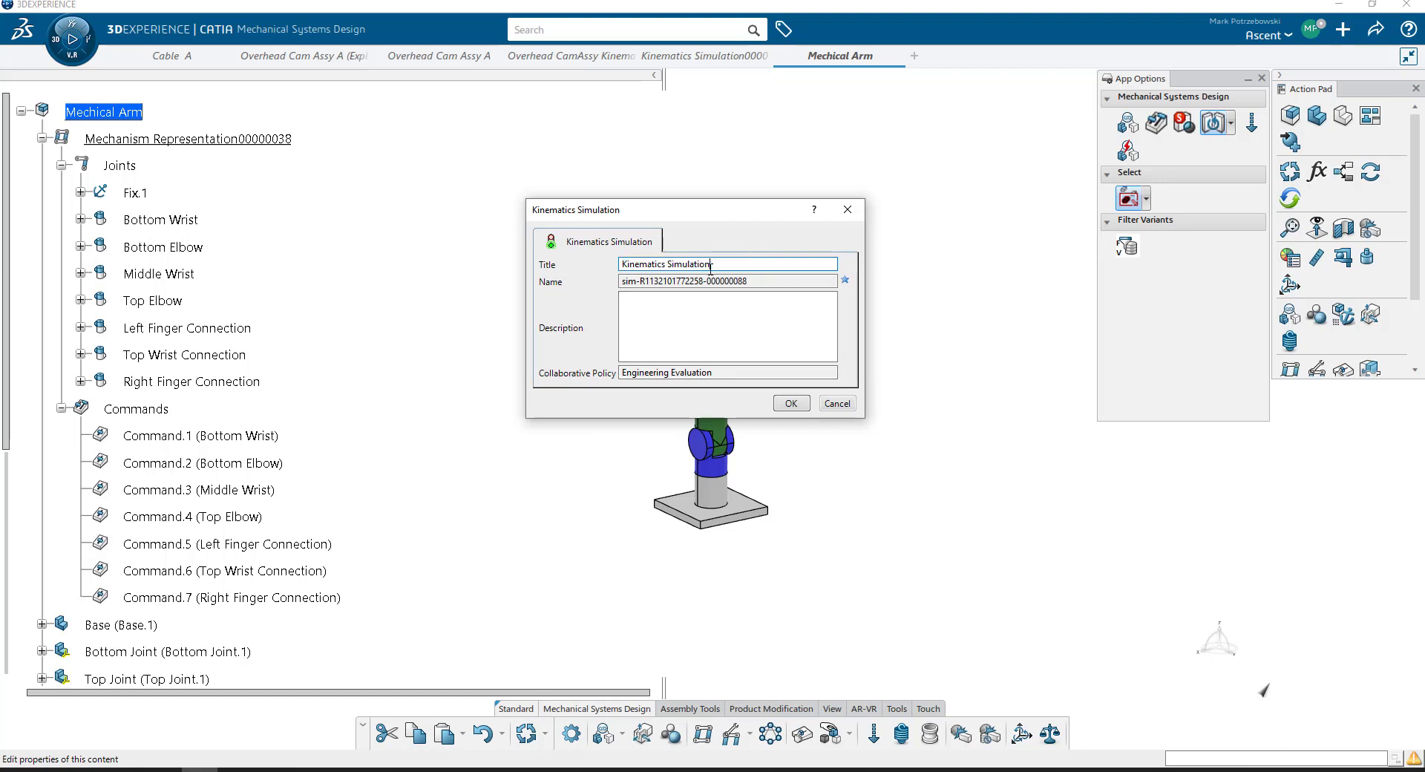
left_click(623, 264)
type("Mechanical Arm")
left_click(791, 403)
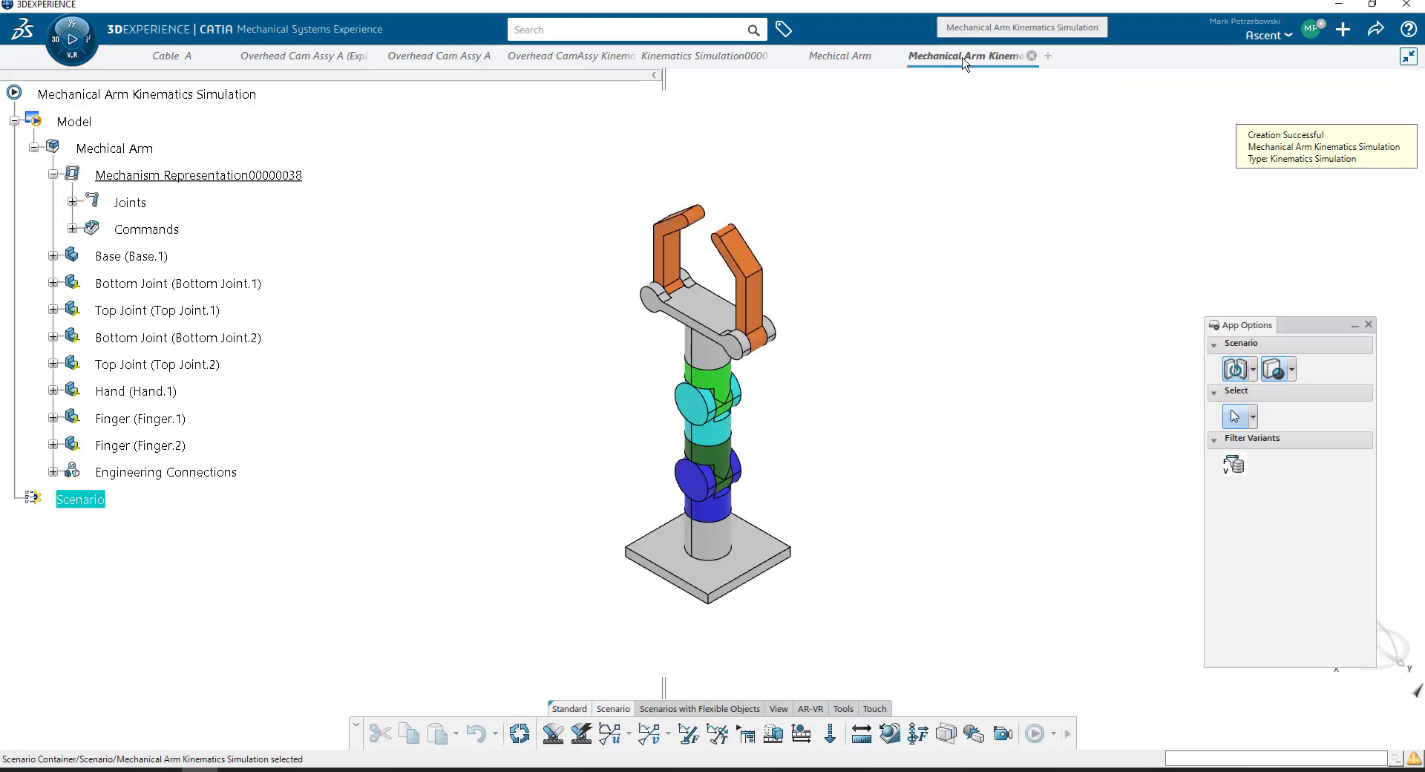
- Compare the Mechical Arm product structure with the Model and Scenario branches of the new simulation
left_click(29, 95)
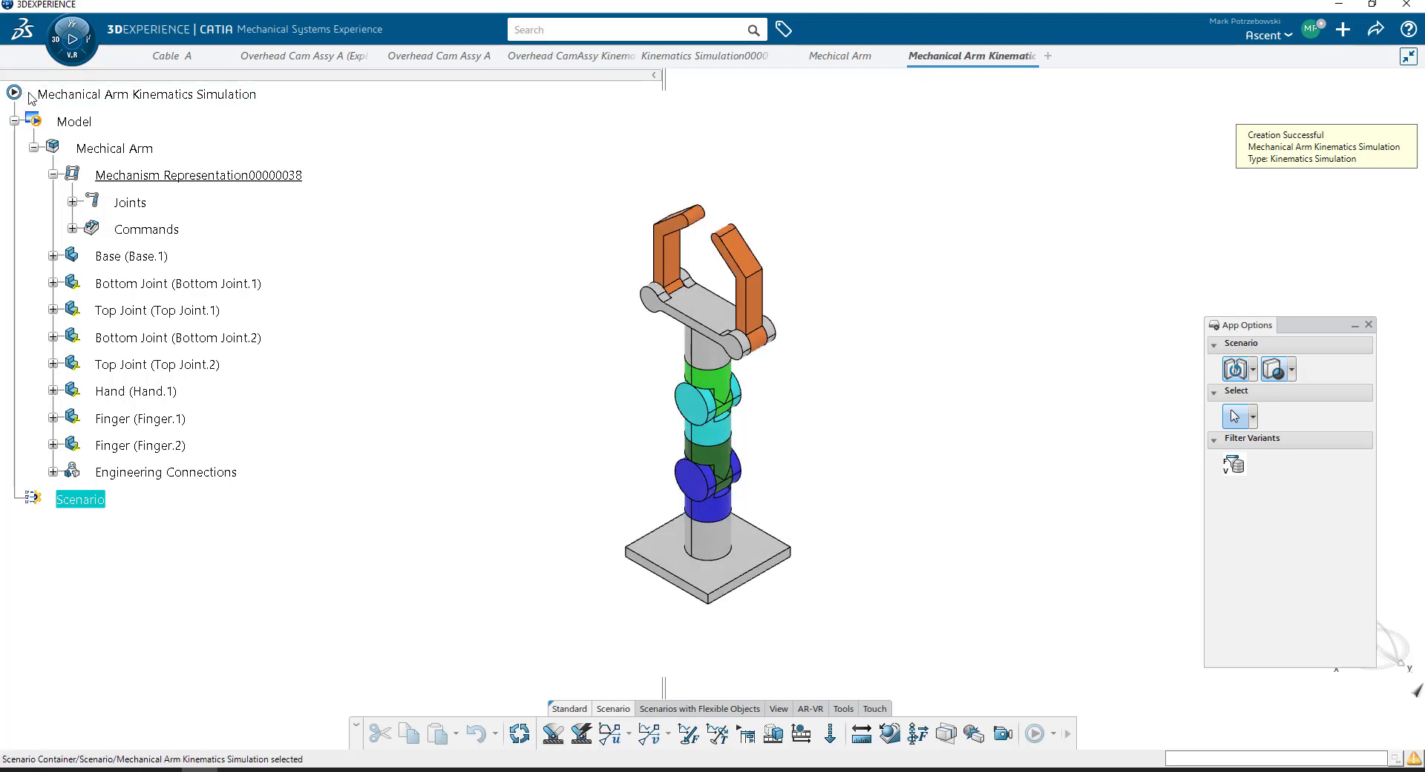
left_click(809, 65)
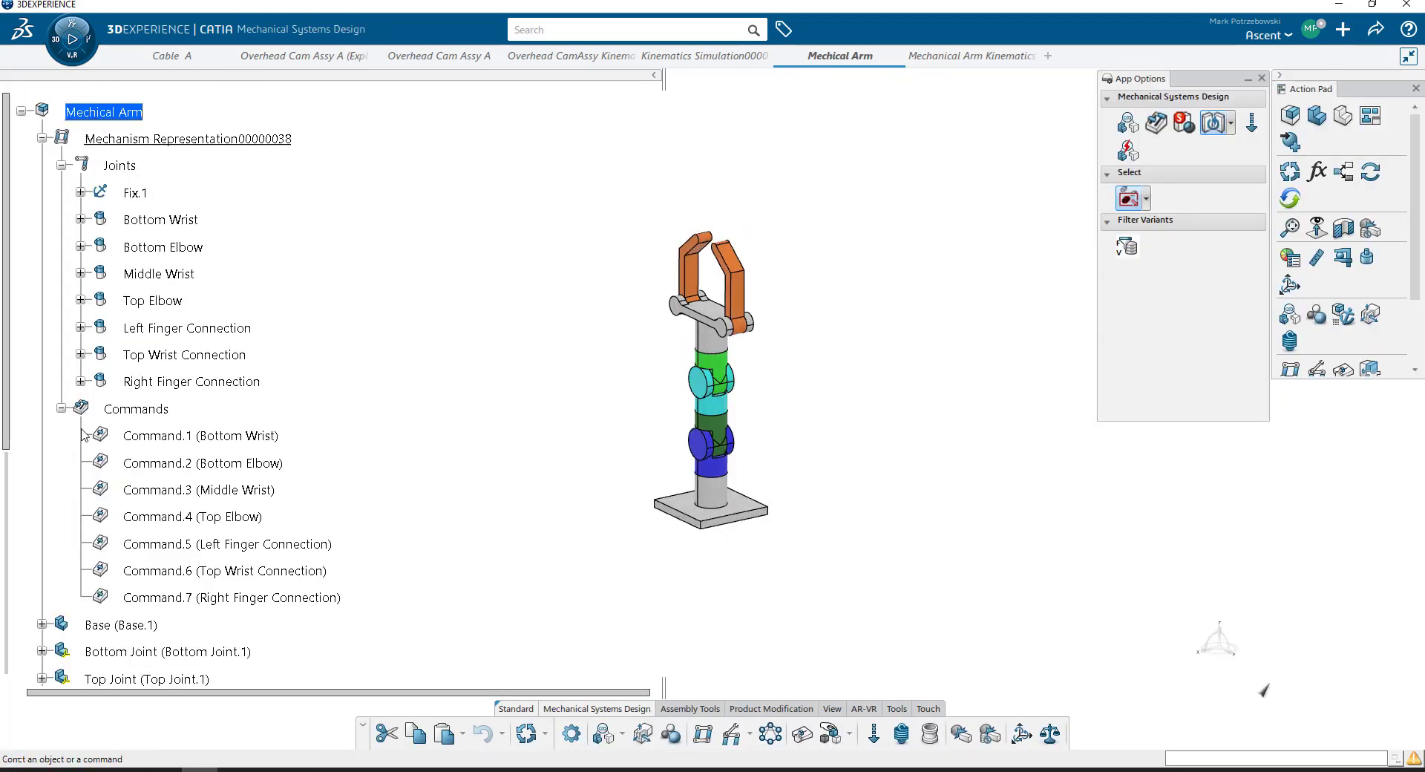
left_click(42, 139)
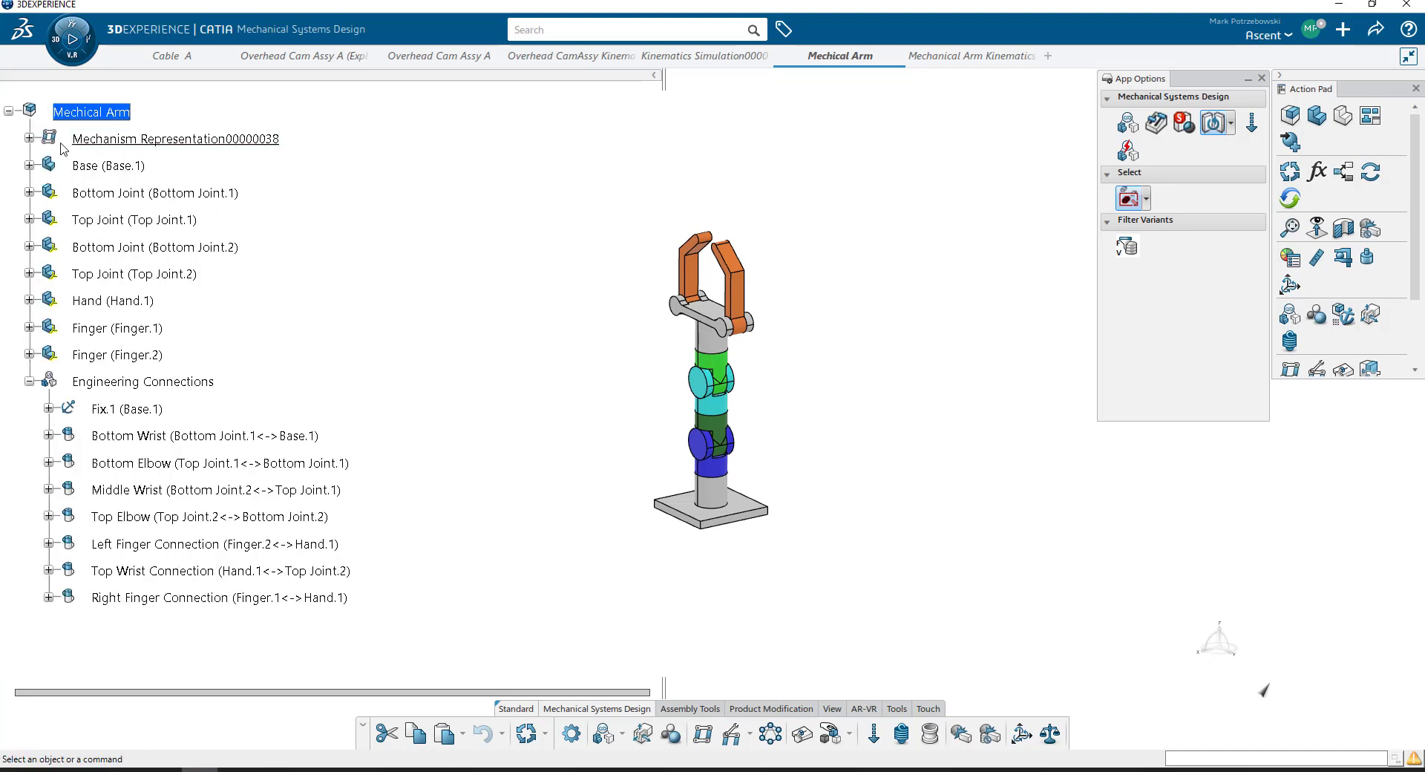
left_click(1015, 58)
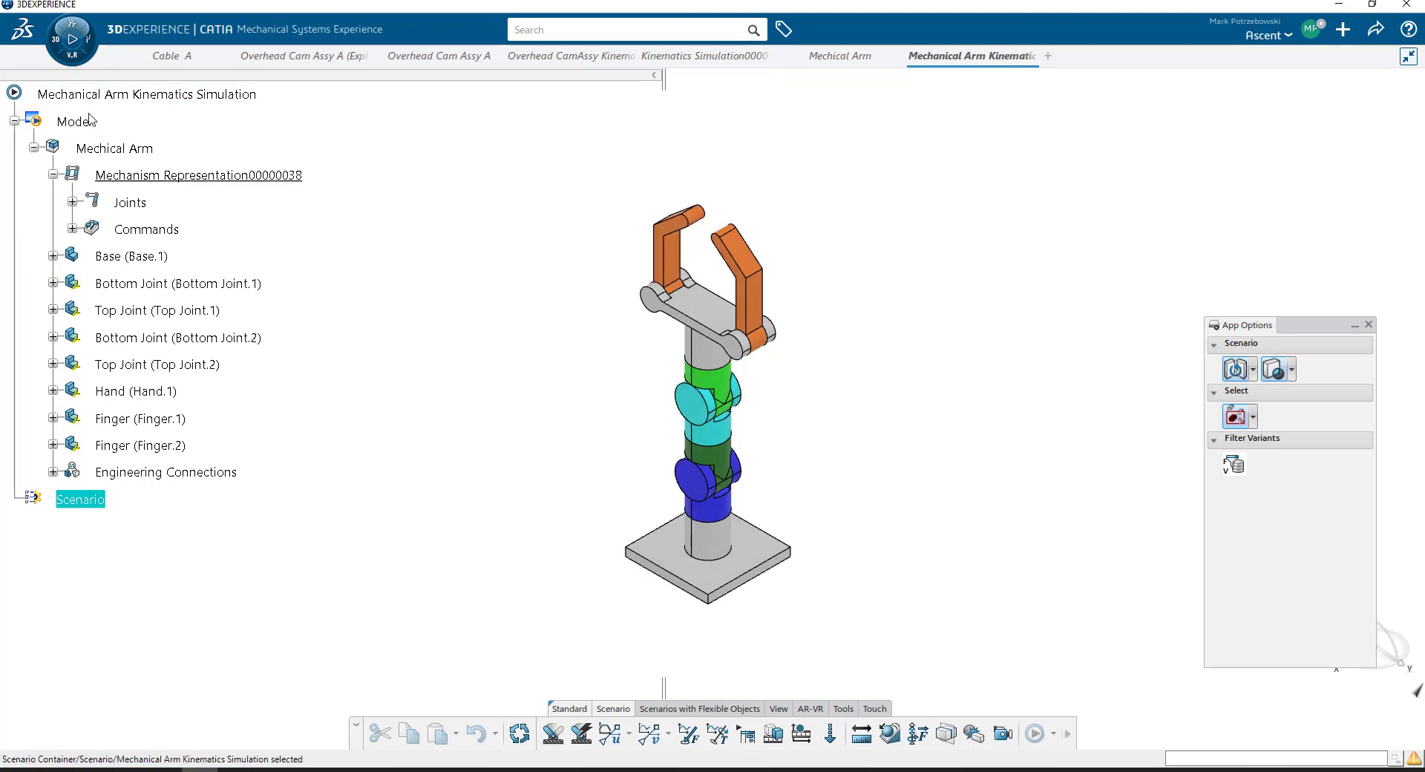
left_click(115, 149)
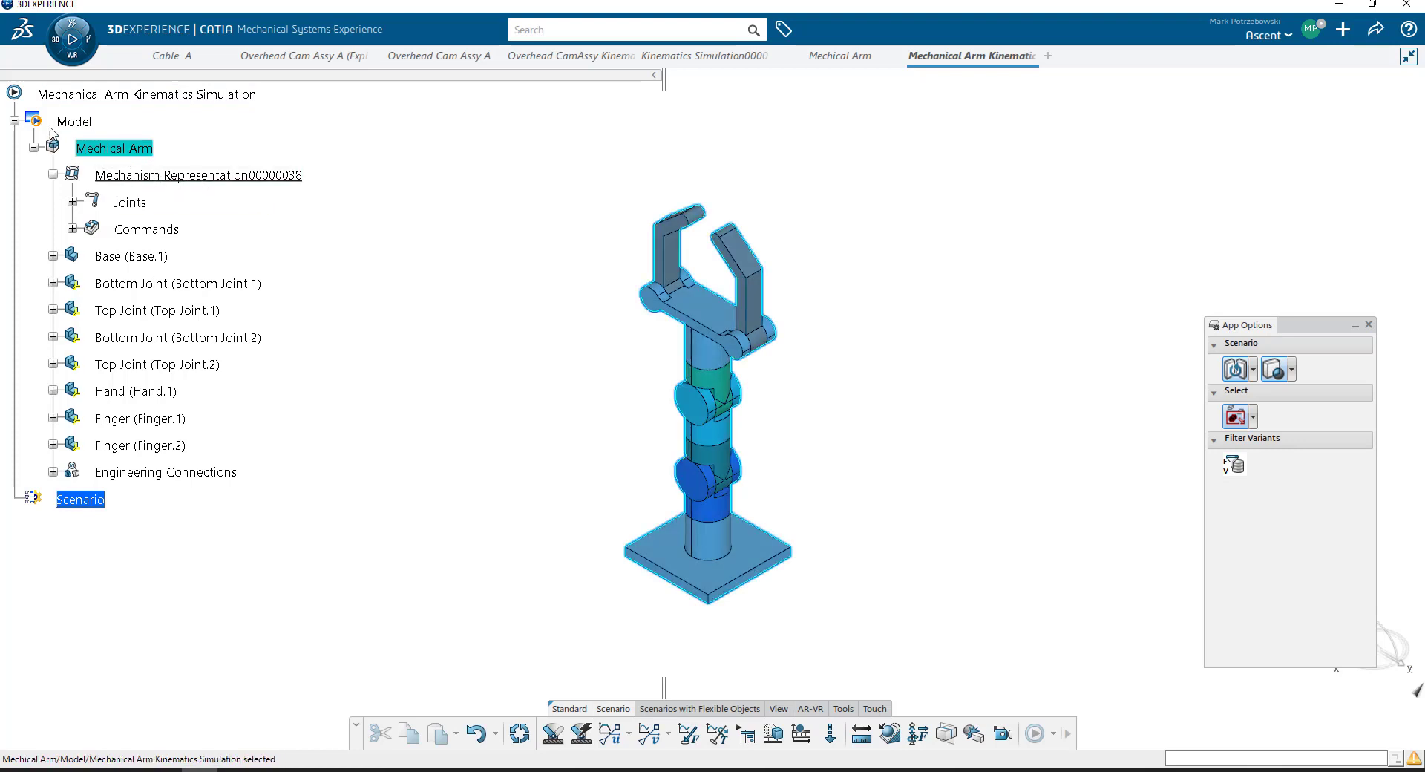
left_click(74, 122)
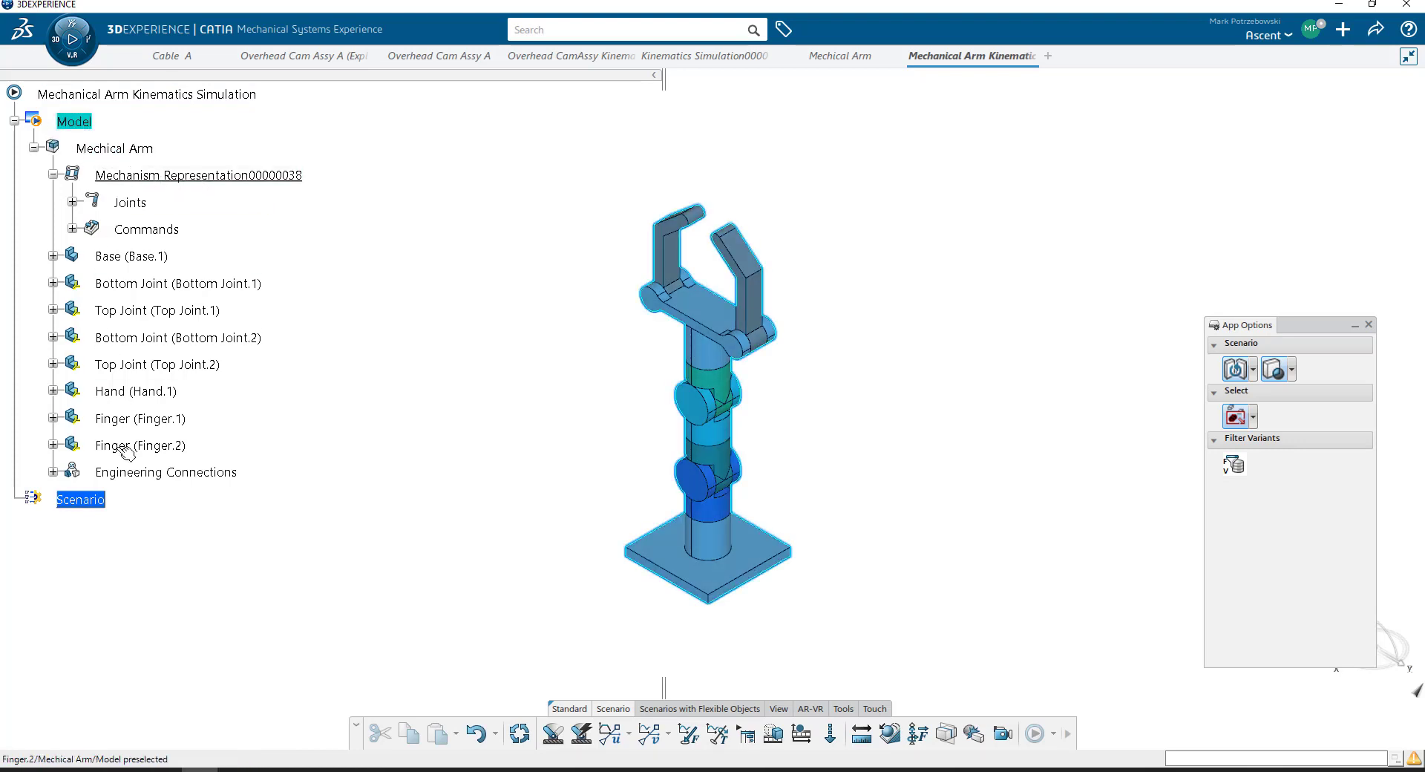
left_click(95, 505)
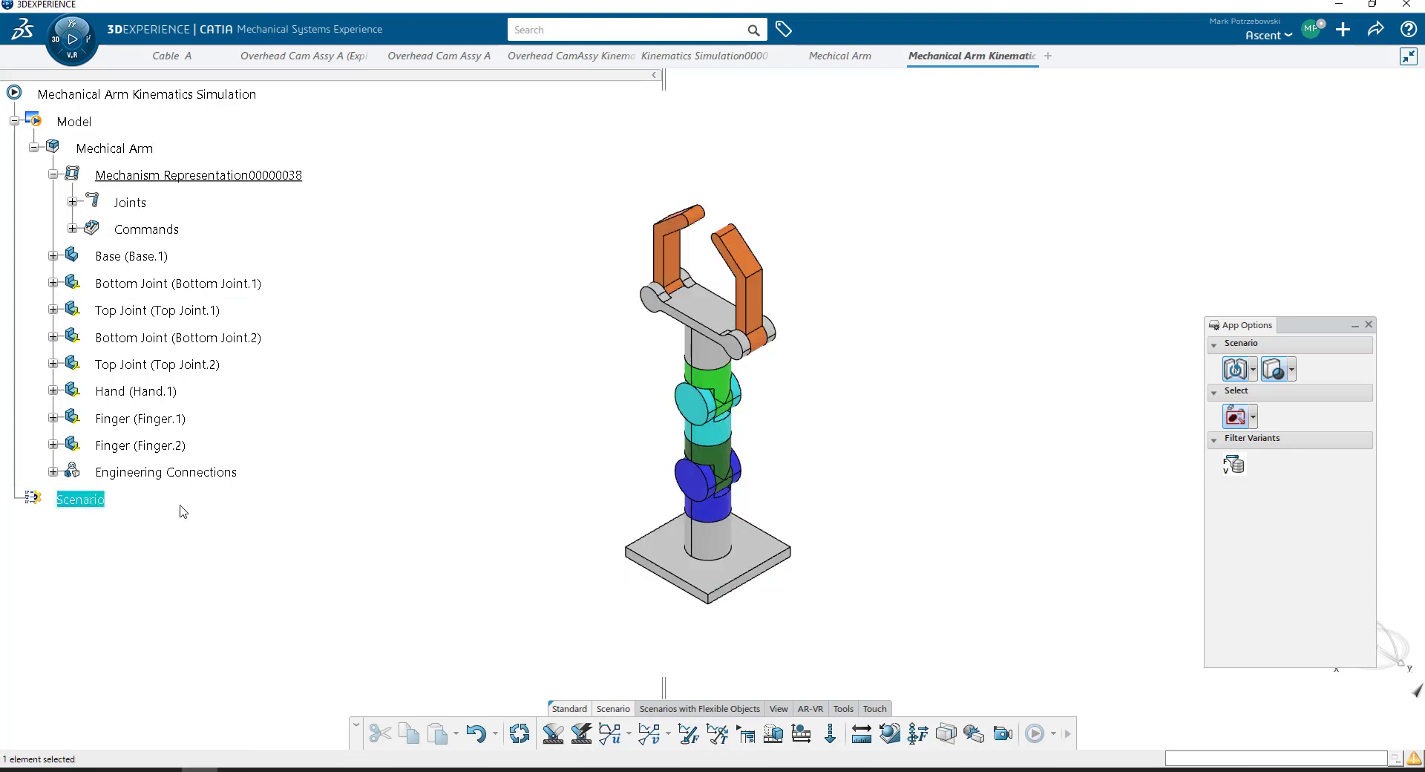
- Create a kinematics scenario with the Kinematics Excitation Recorder and set its end time to 30 s
scroll(170, 503, "down", 1)
scroll(92, 447, "up", 1)
middle_click_drag(737, 404, 775, 386)
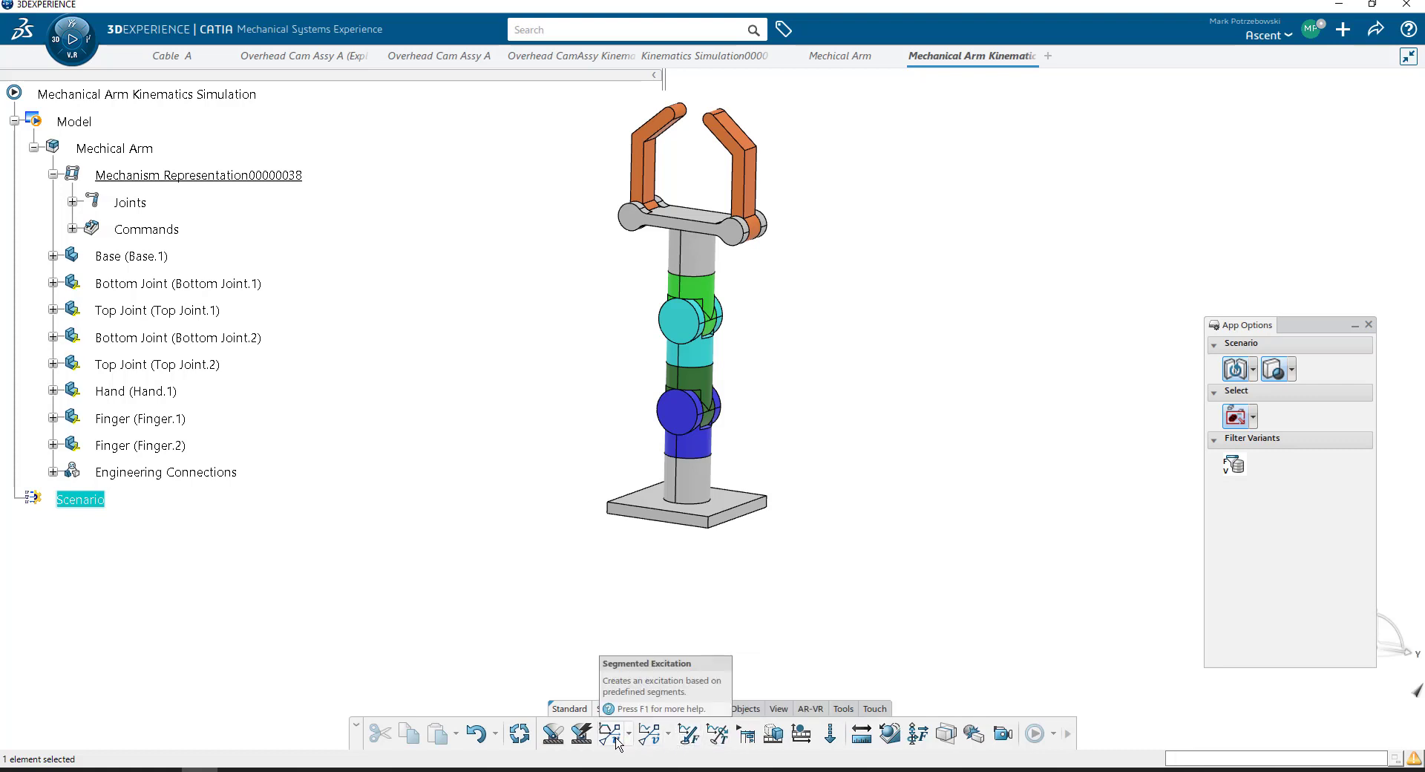
left_click(801, 734)
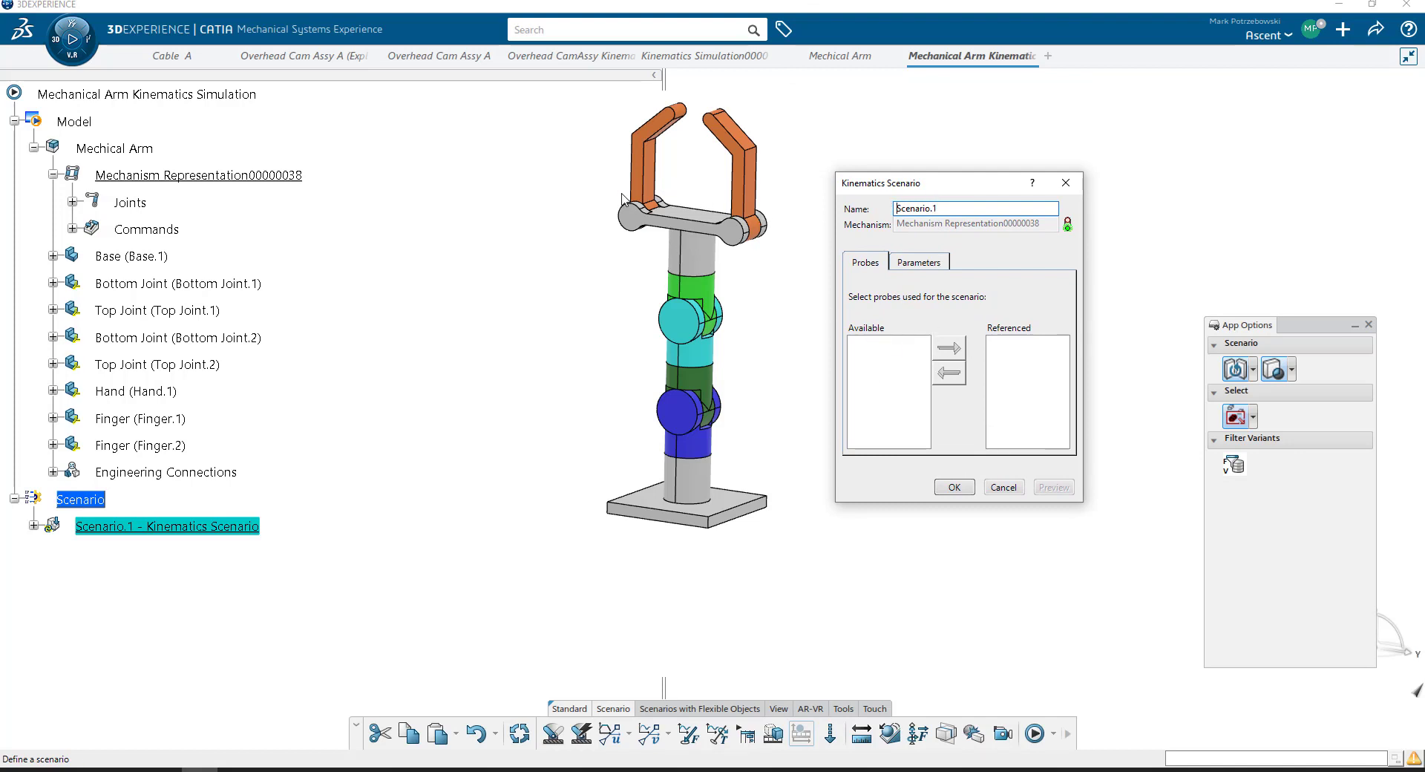
left_click(901, 262)
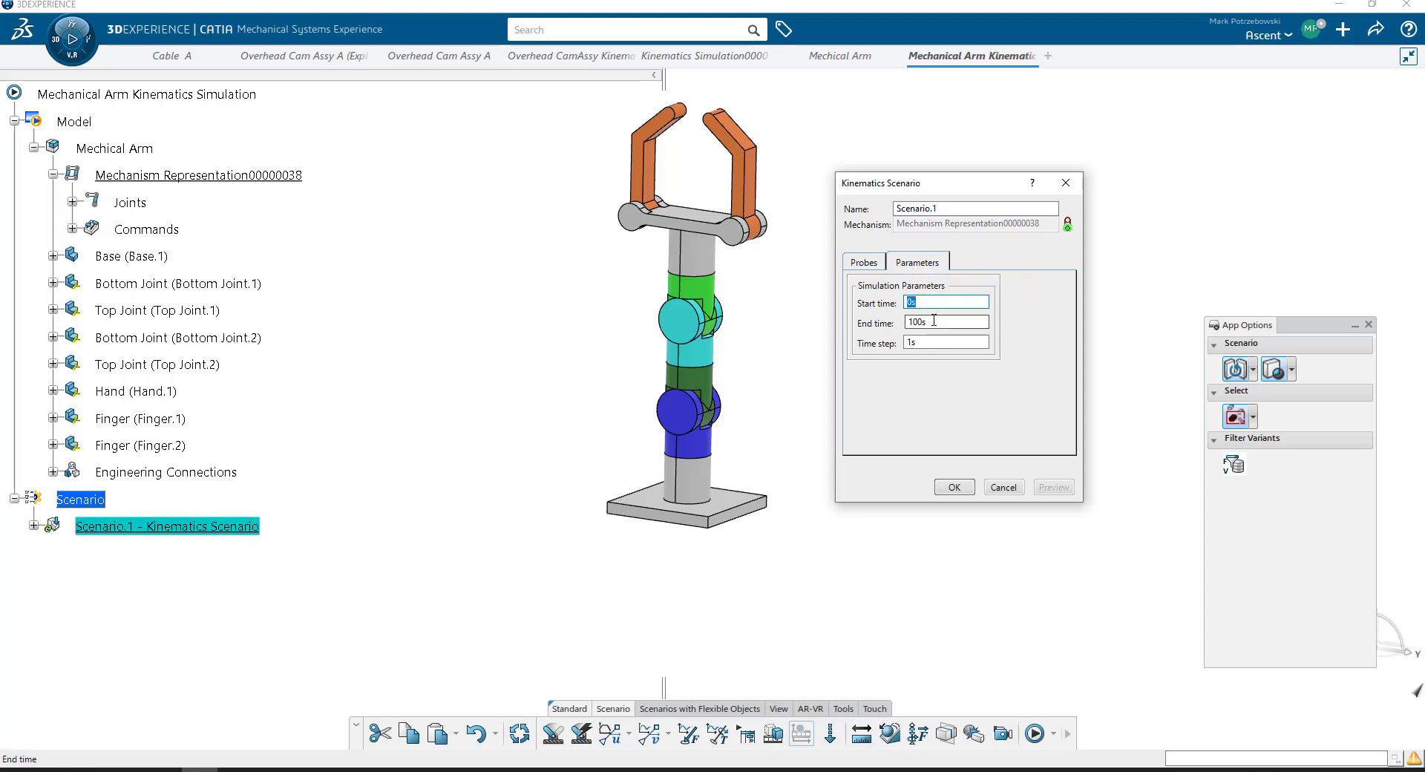
left_click_drag(933, 323, 897, 325)
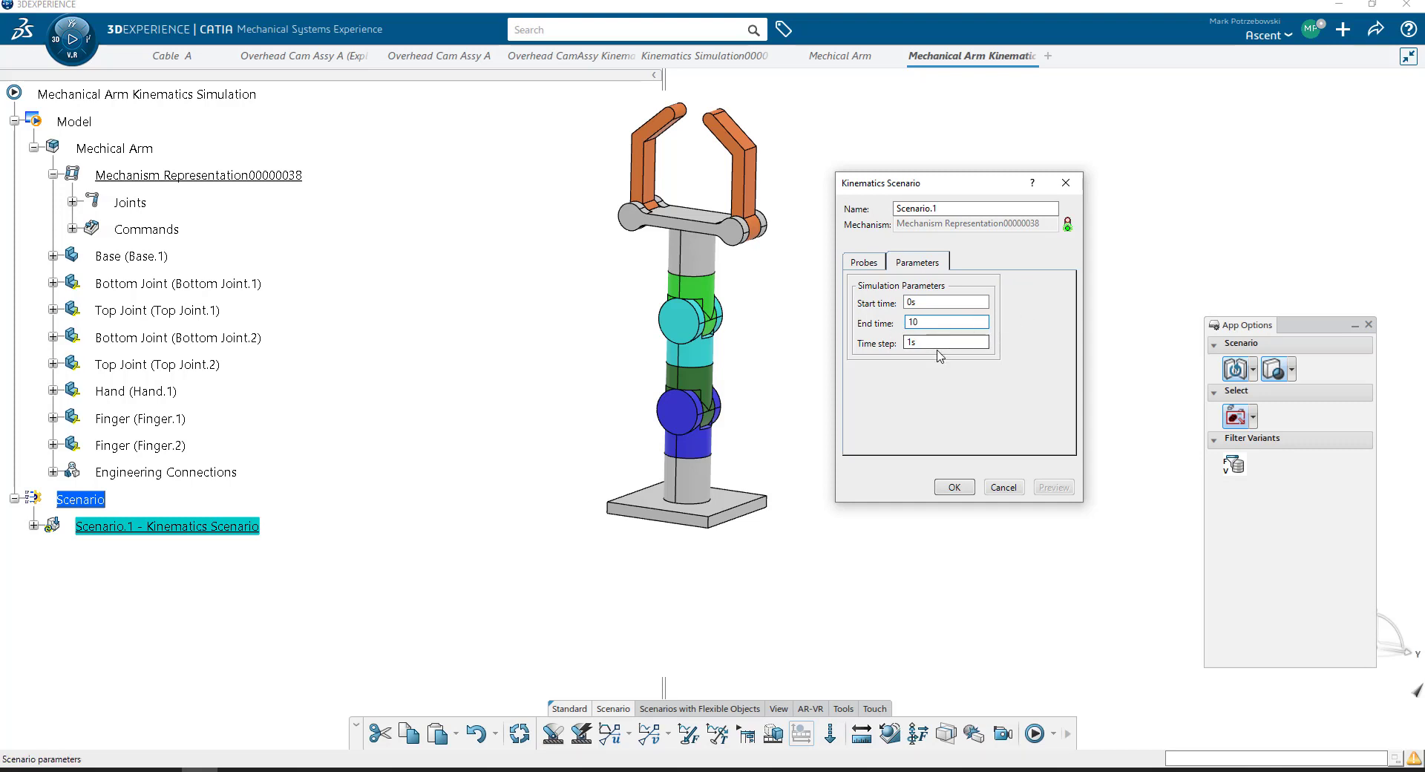
left_click_drag(926, 343, 897, 343)
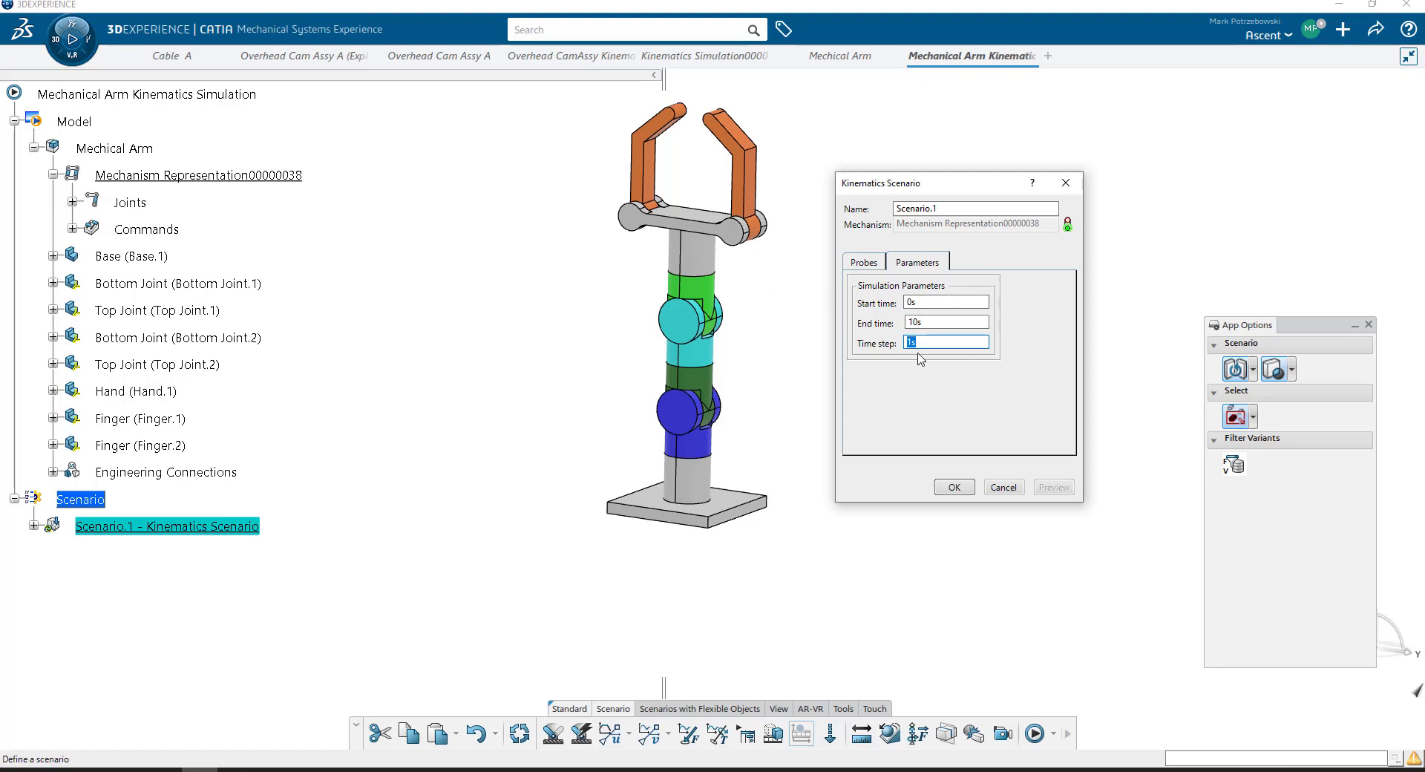
left_click_drag(936, 322, 846, 321)
type("30")
left_click(917, 341)
left_click(962, 488)
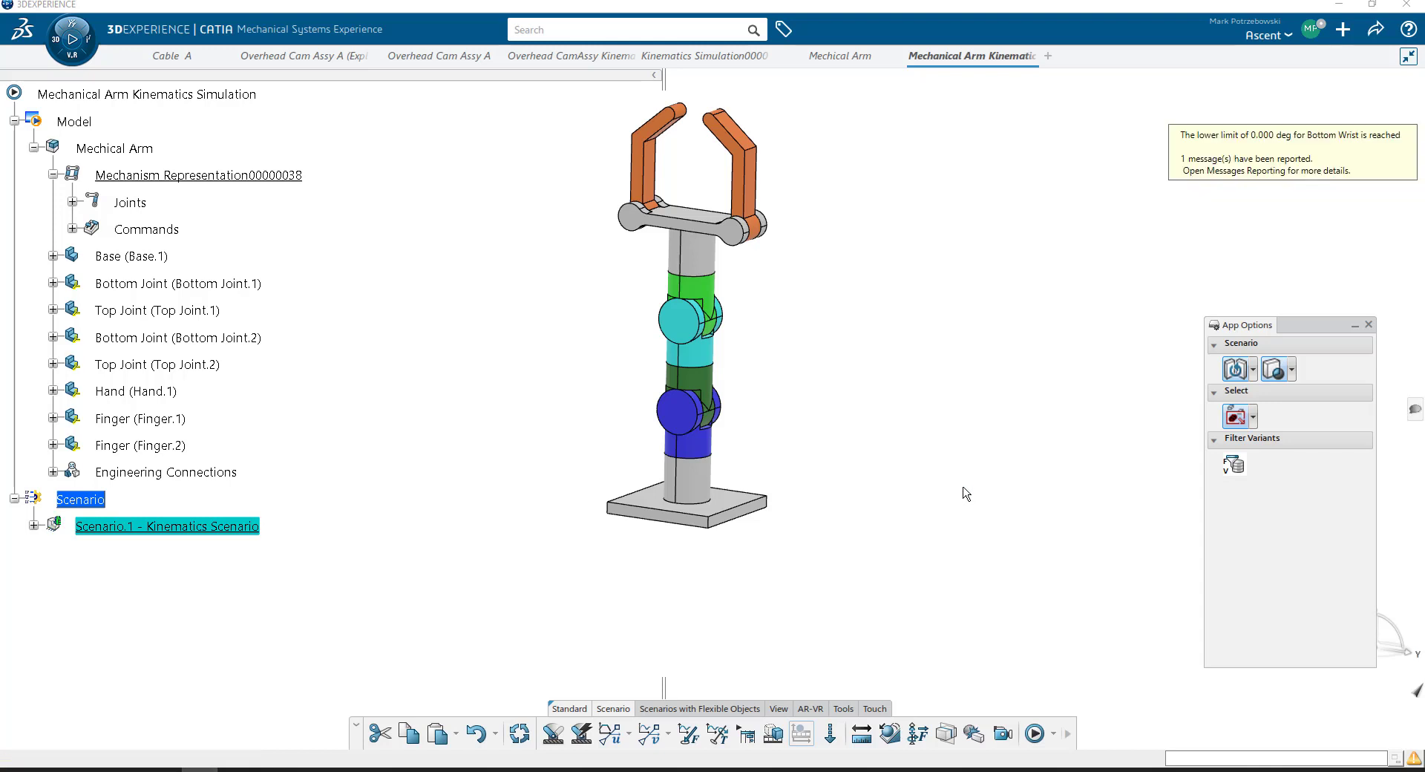
- Turn on automatic recording in the excitation recorder and record Command.2 at 50 degrees
left_click_drag(1424, 141, 882, 174)
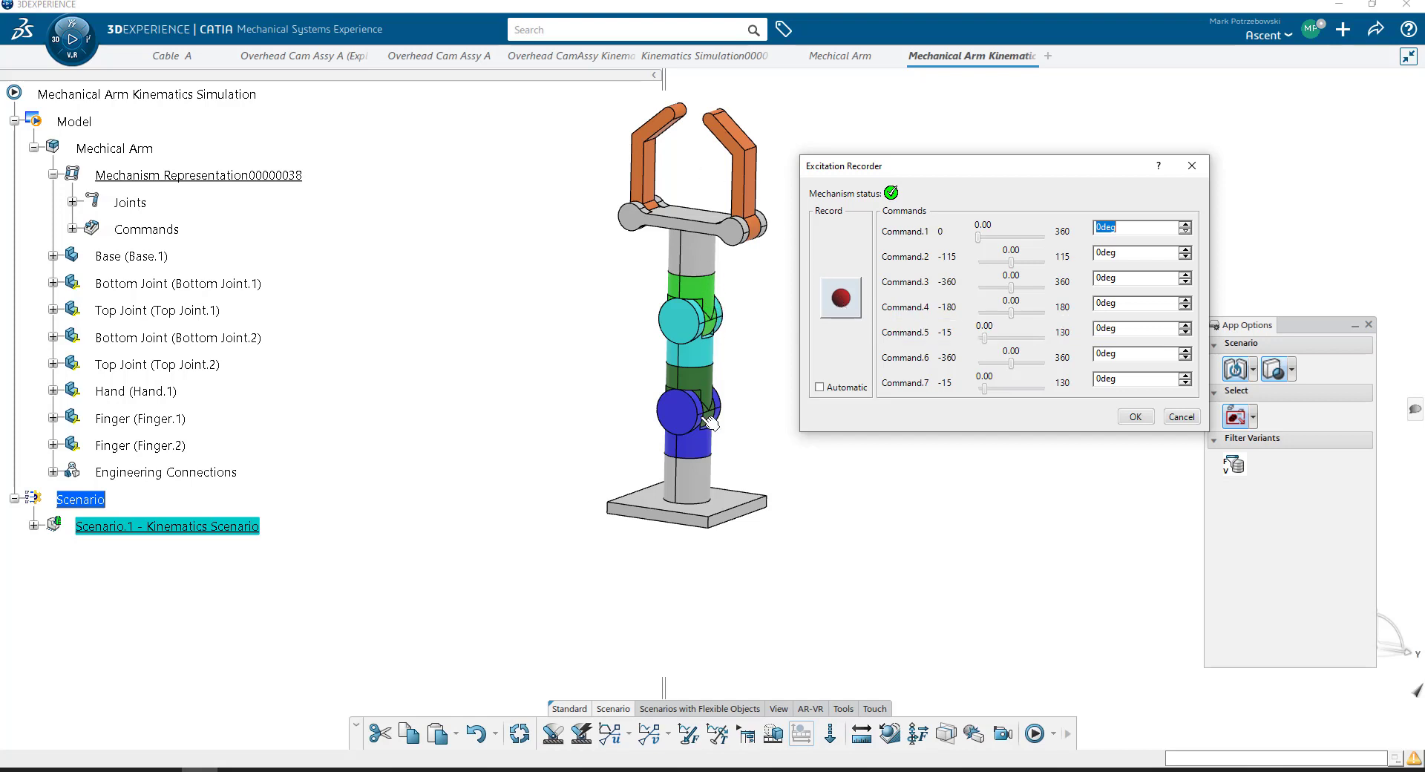
left_click(846, 309)
left_click(827, 391)
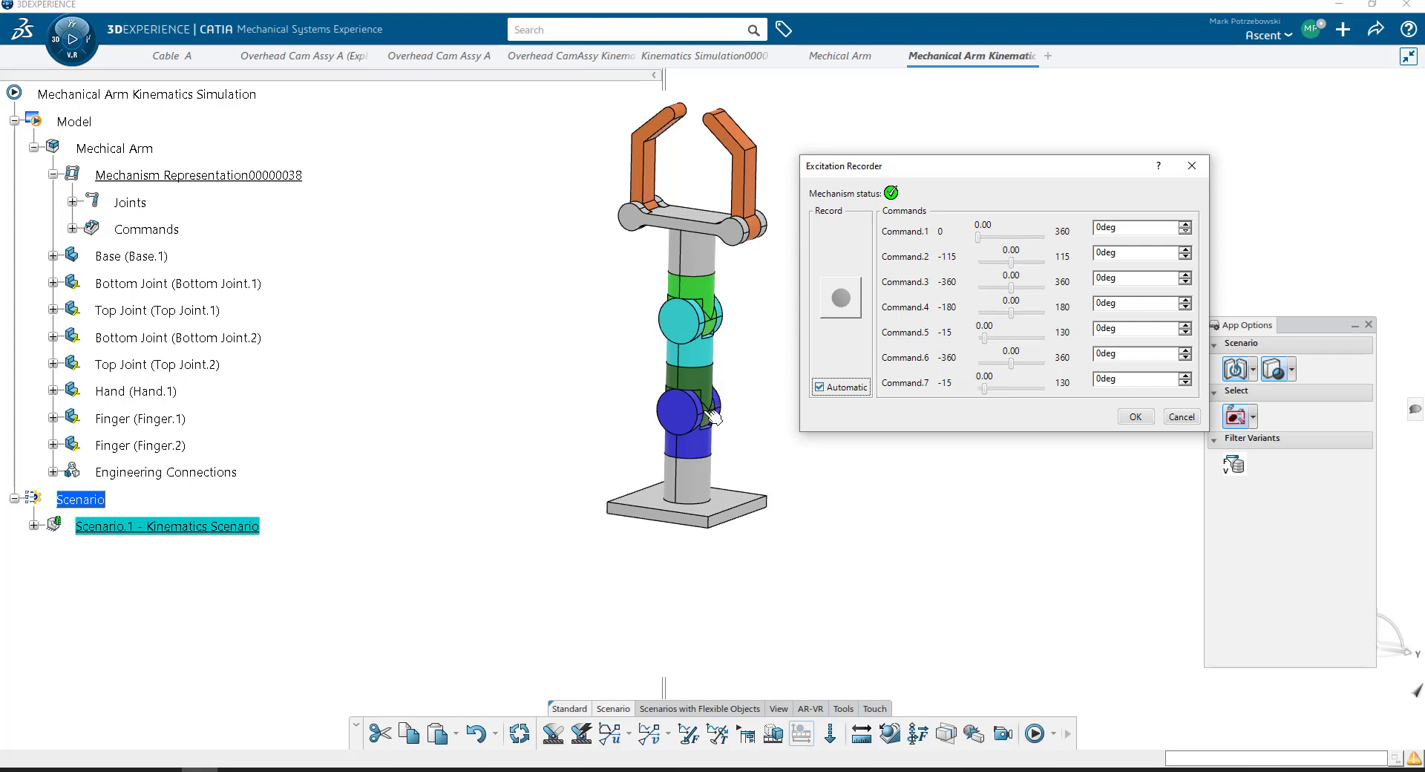
left_click(1014, 265)
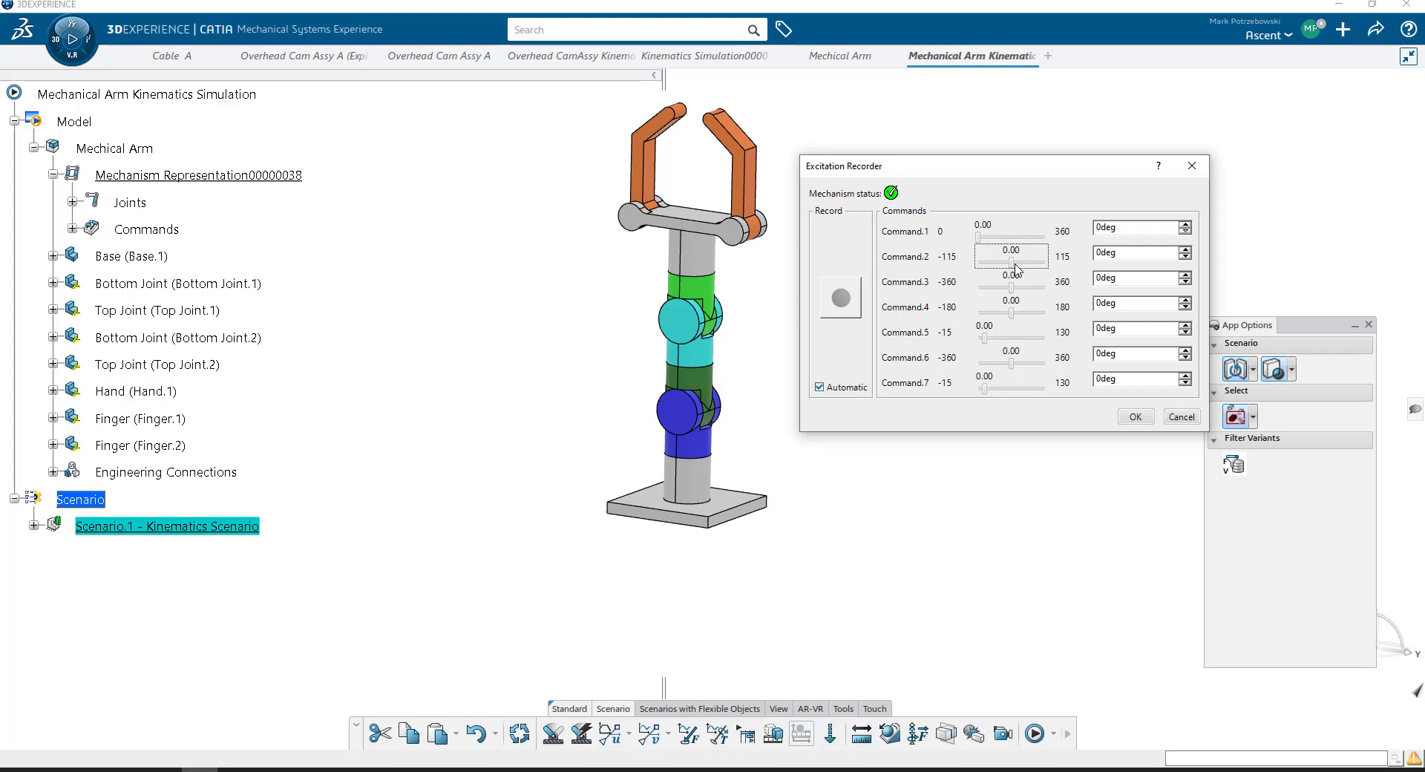
left_click_drag(1014, 267, 1024, 264)
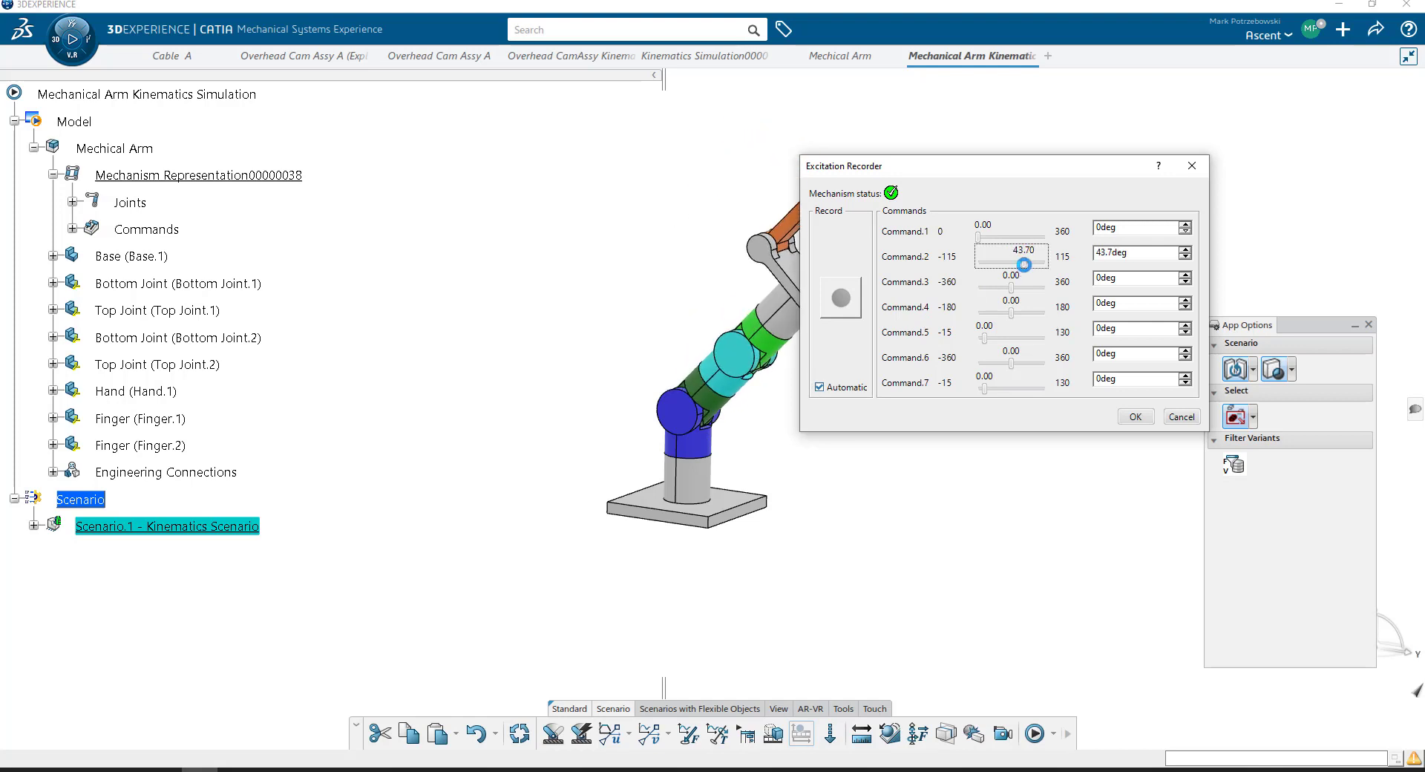
left_click_drag(1127, 256, 1055, 266)
type("50")
key("Tab")
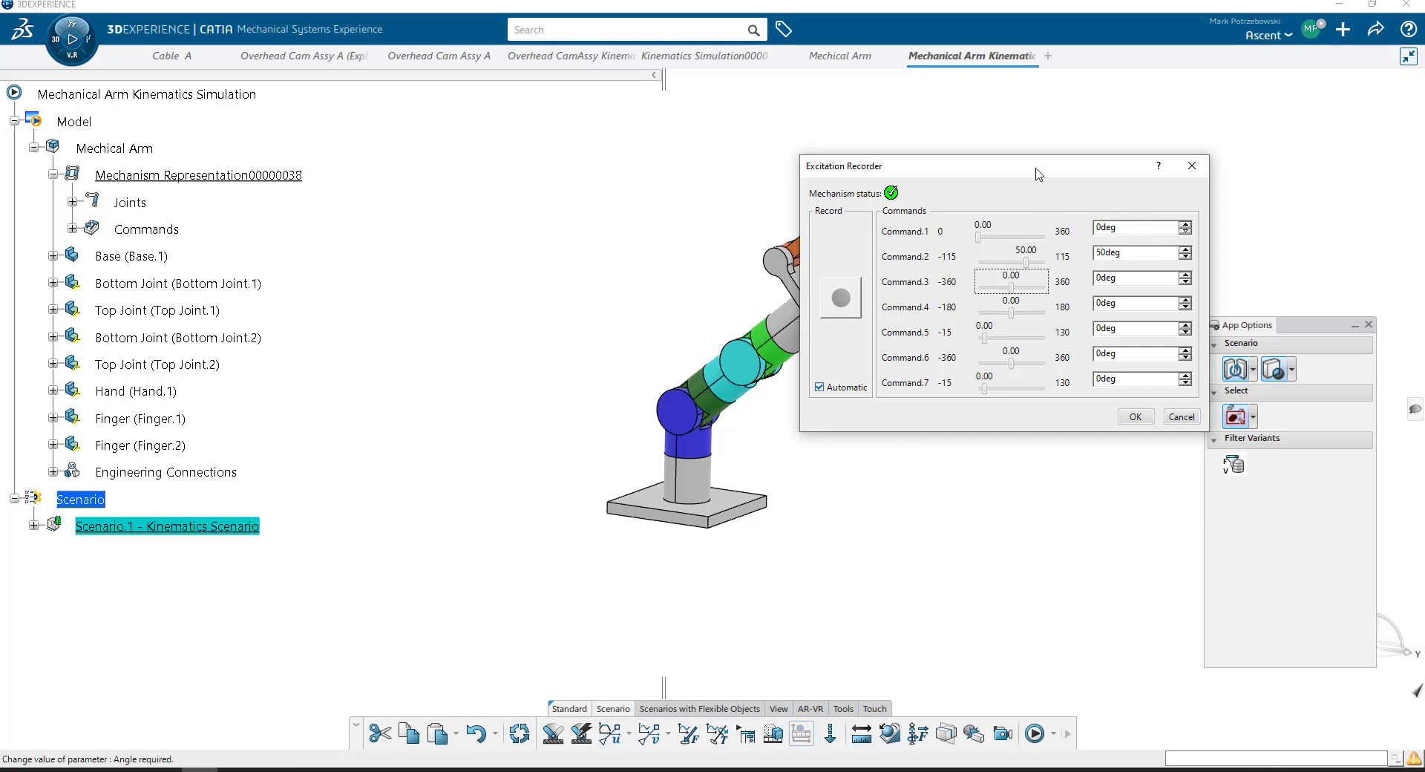
- Record Command.4 at 45 degrees and Command.6 at about 97.2 degrees, moving the recorder clear of the arm
left_click_drag(1038, 175, 1224, 135)
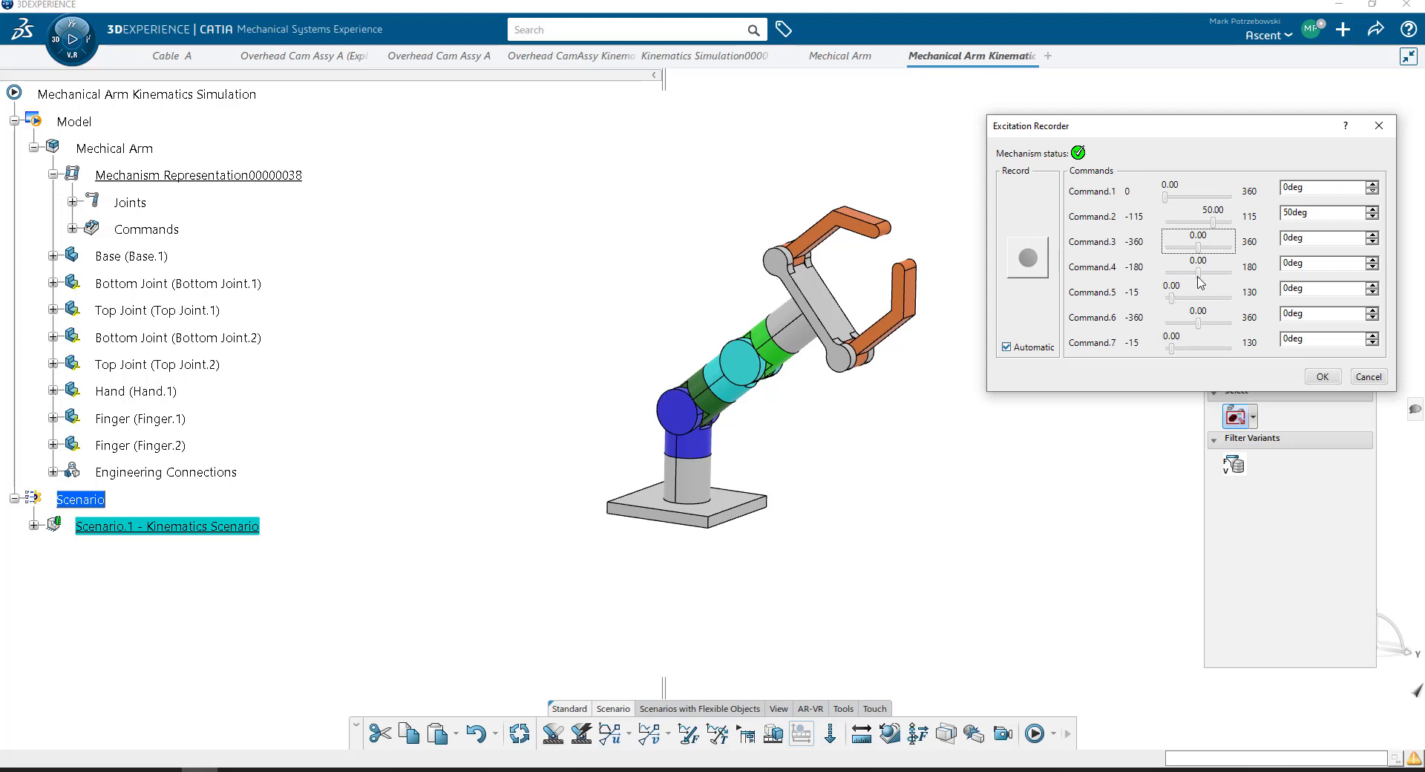
left_click(1200, 274)
left_click_drag(1202, 278, 1210, 327)
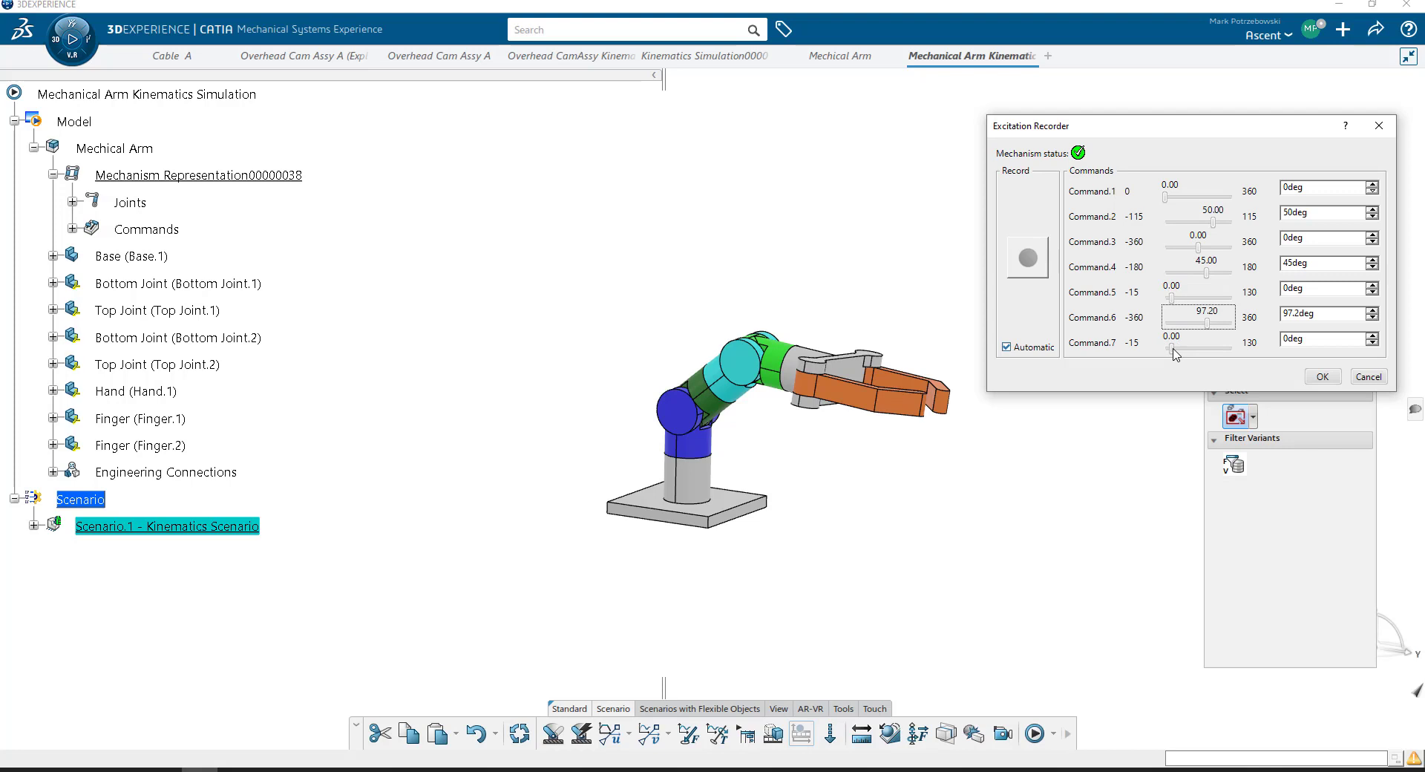
- Record both fingers swung fully open, with Command.7 and Command.5 at 130 degrees
left_click(1173, 350)
left_click_drag(1173, 350, 1237, 357)
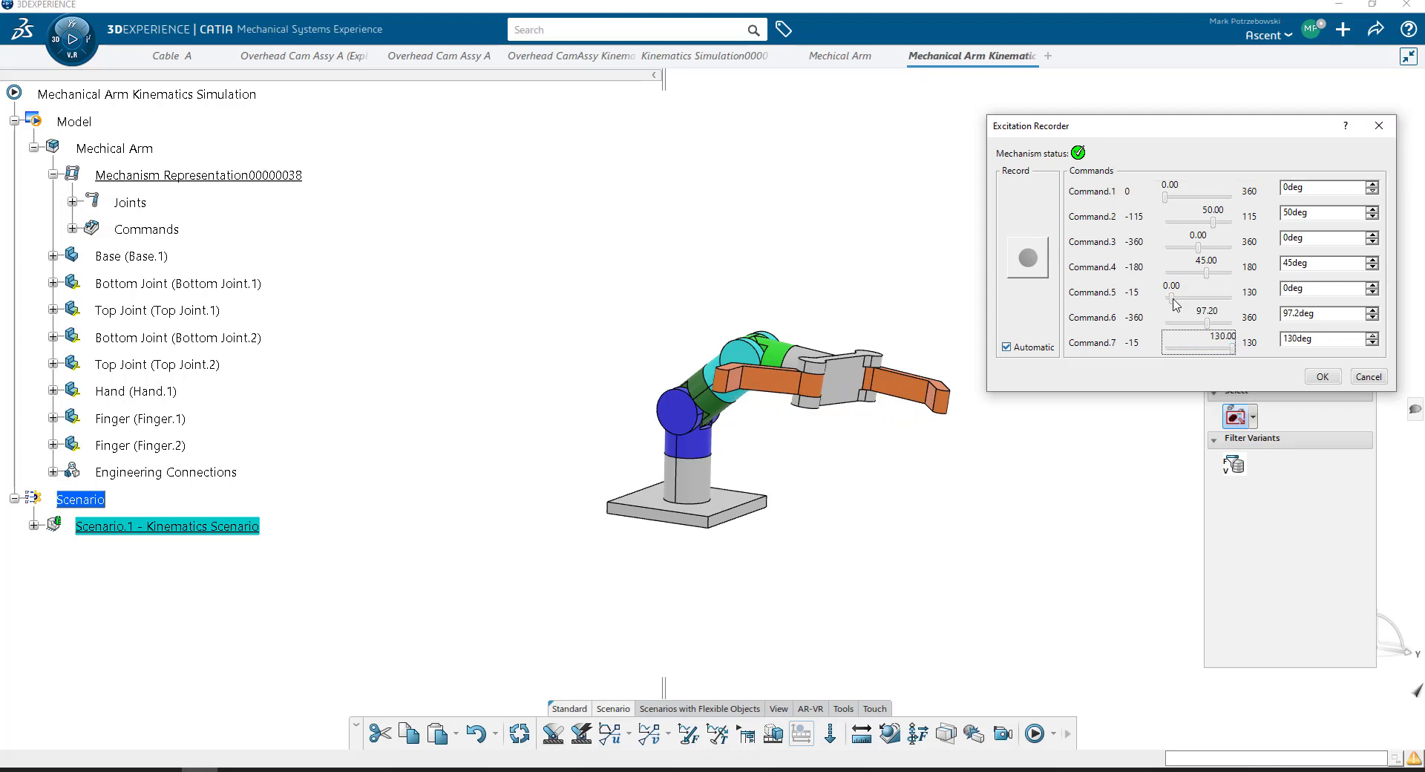
left_click_drag(1170, 298, 1240, 308)
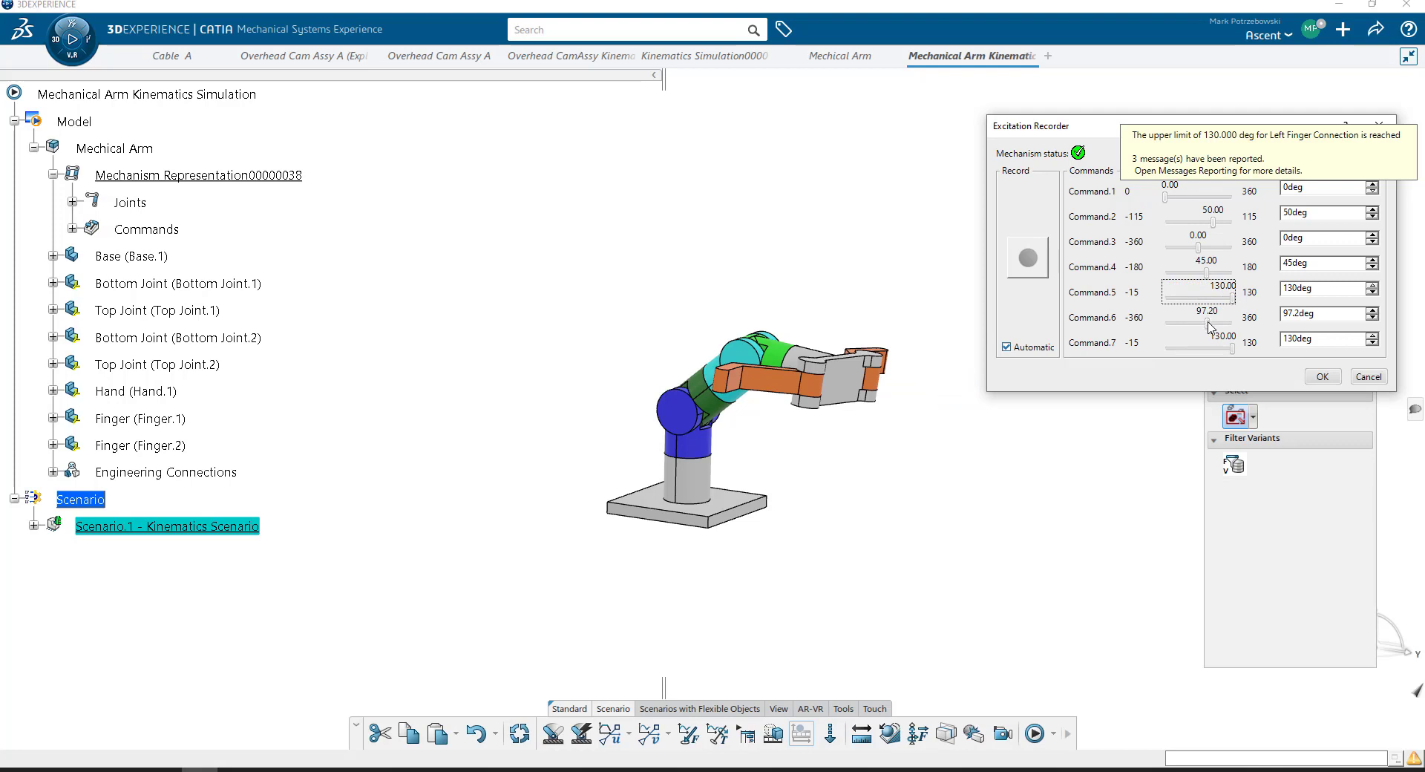
- Record Command.6 at about 3.6 degrees and both finger commands, Command.5 and Command.7, at -15 degrees, and accept the recording
left_click_drag(1209, 327, 1182, 342)
left_click_drag(1232, 298, 1149, 311)
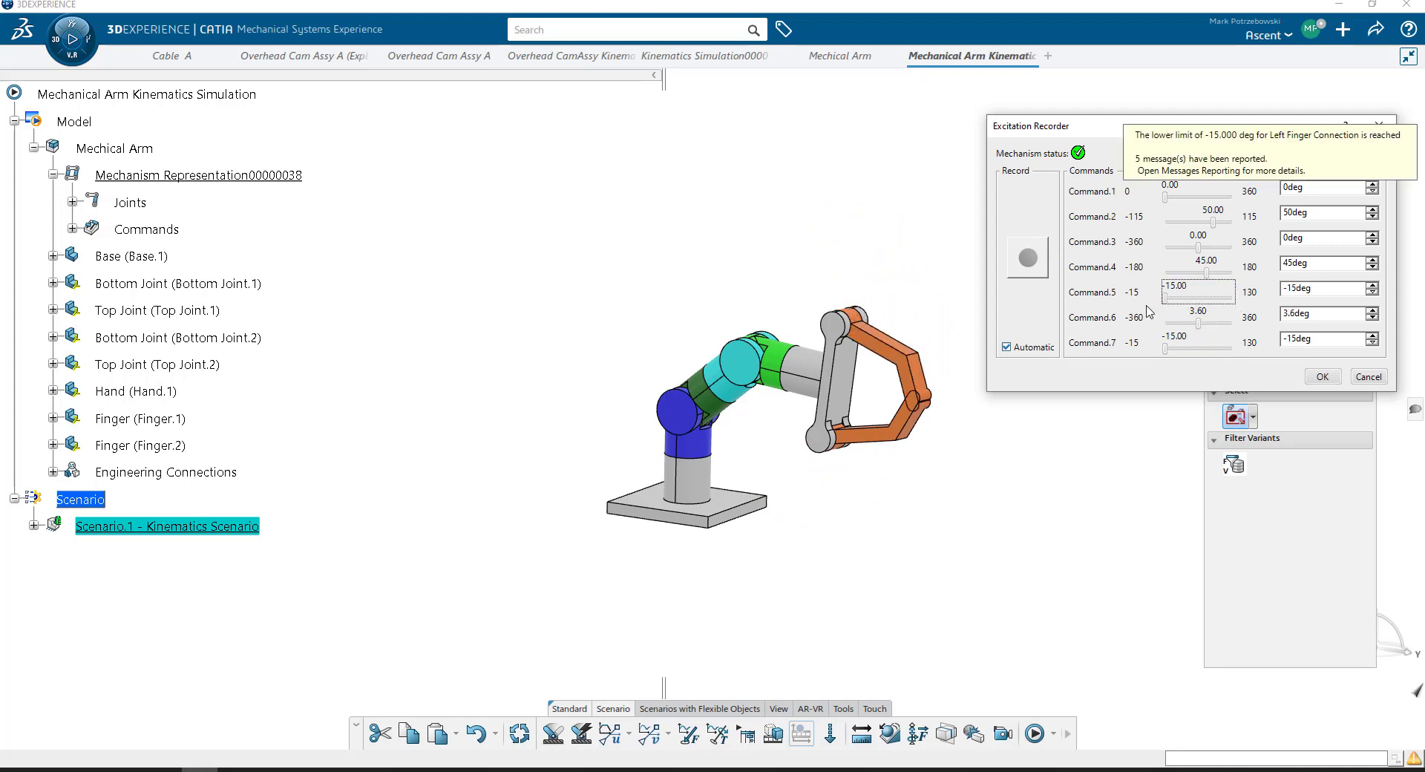
left_click(1323, 378)
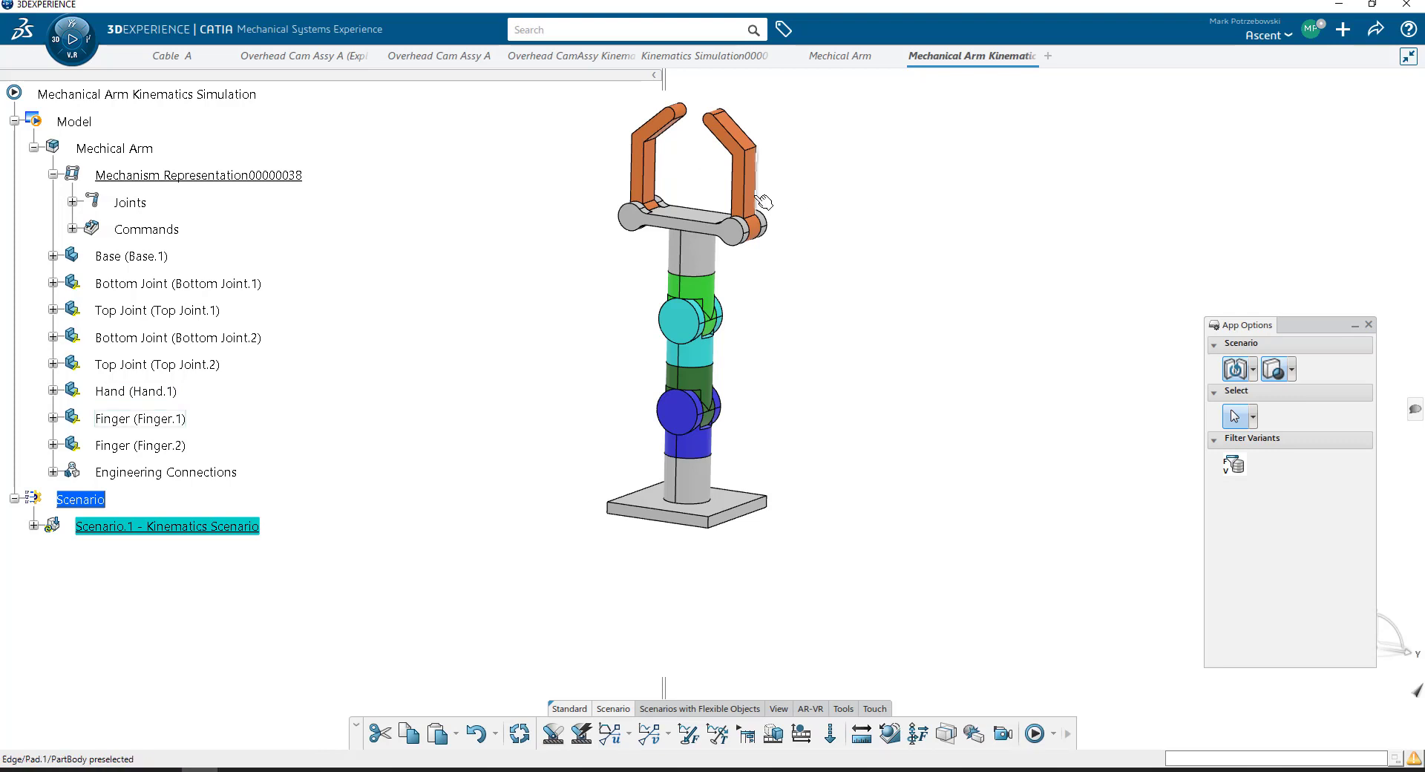
- Expand Scenario.1 to show its recorded excitation and compute and generate its results with global update
left_click(34, 525)
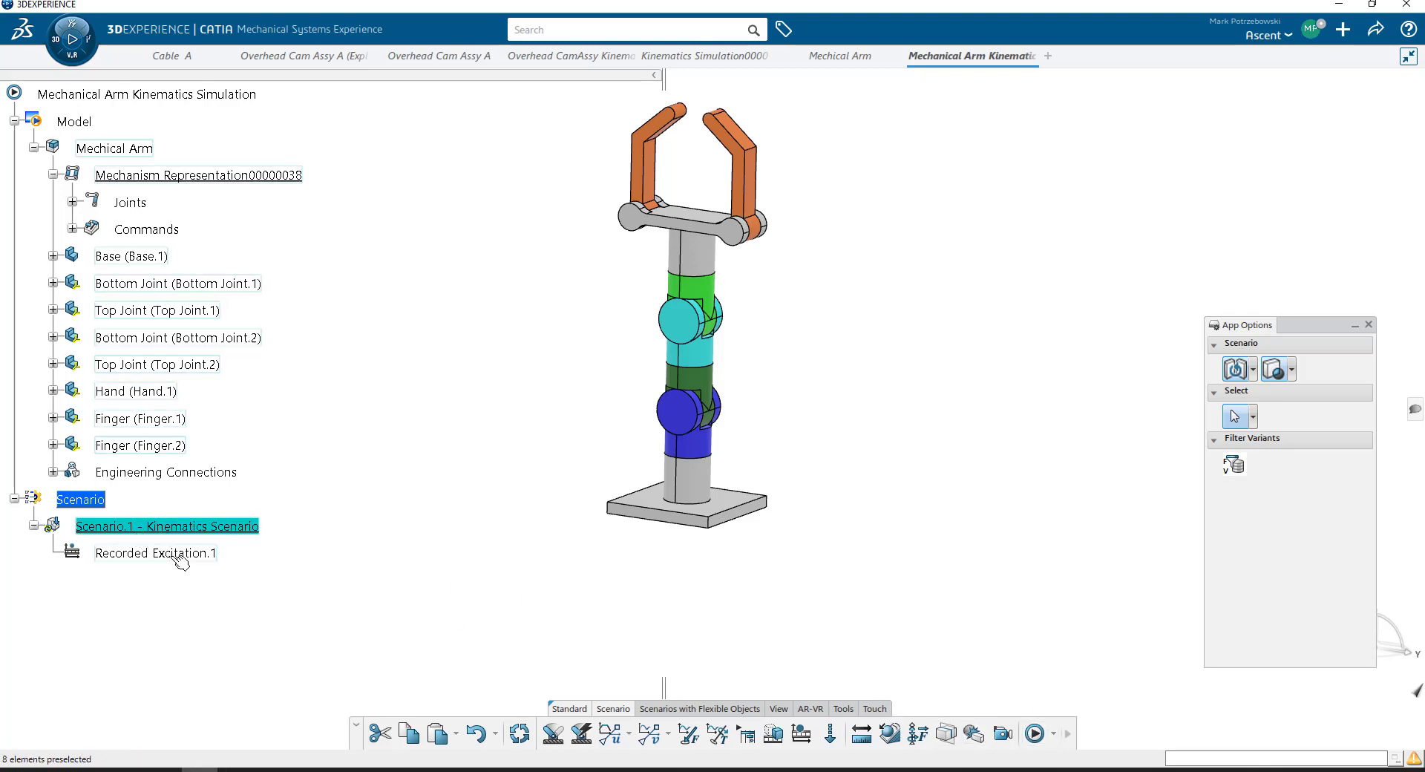
left_click(1052, 734)
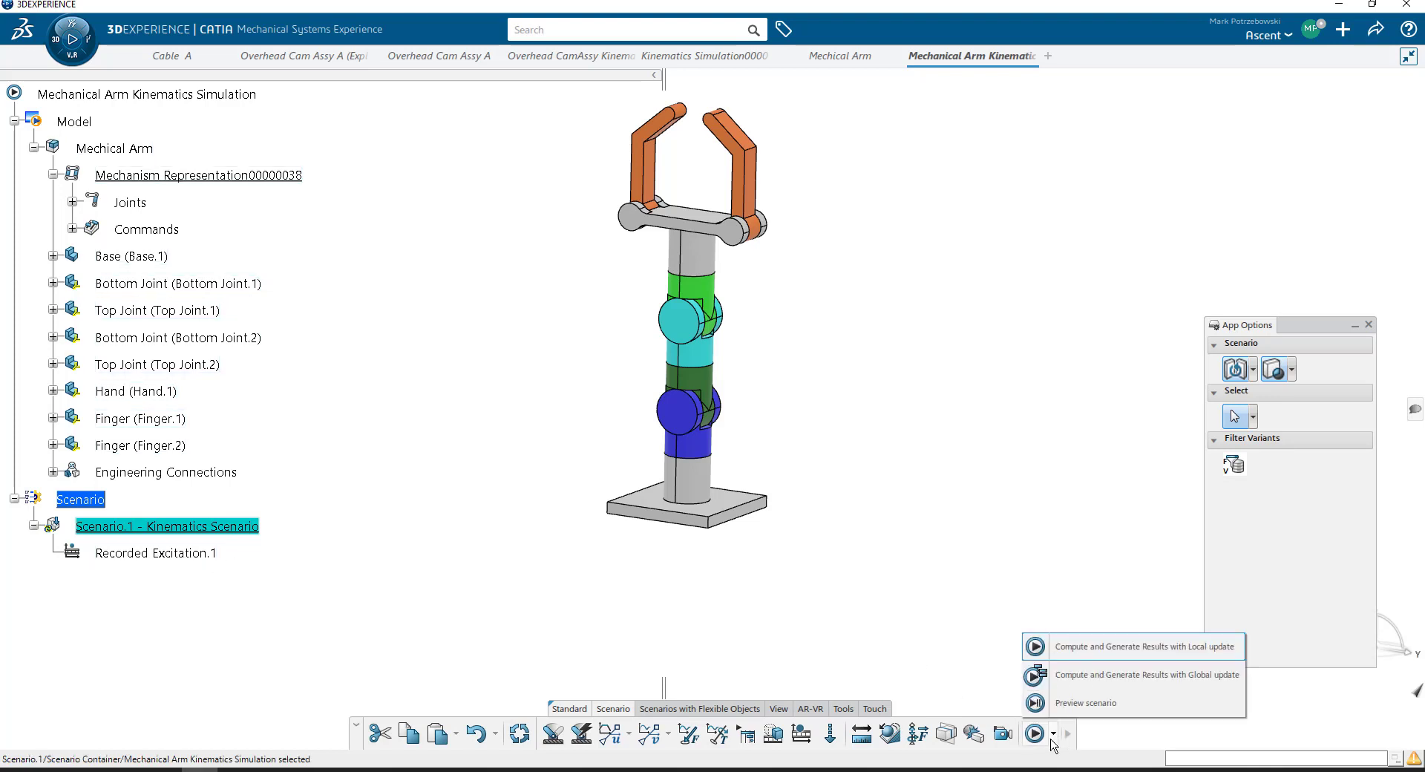
left_click(1126, 675)
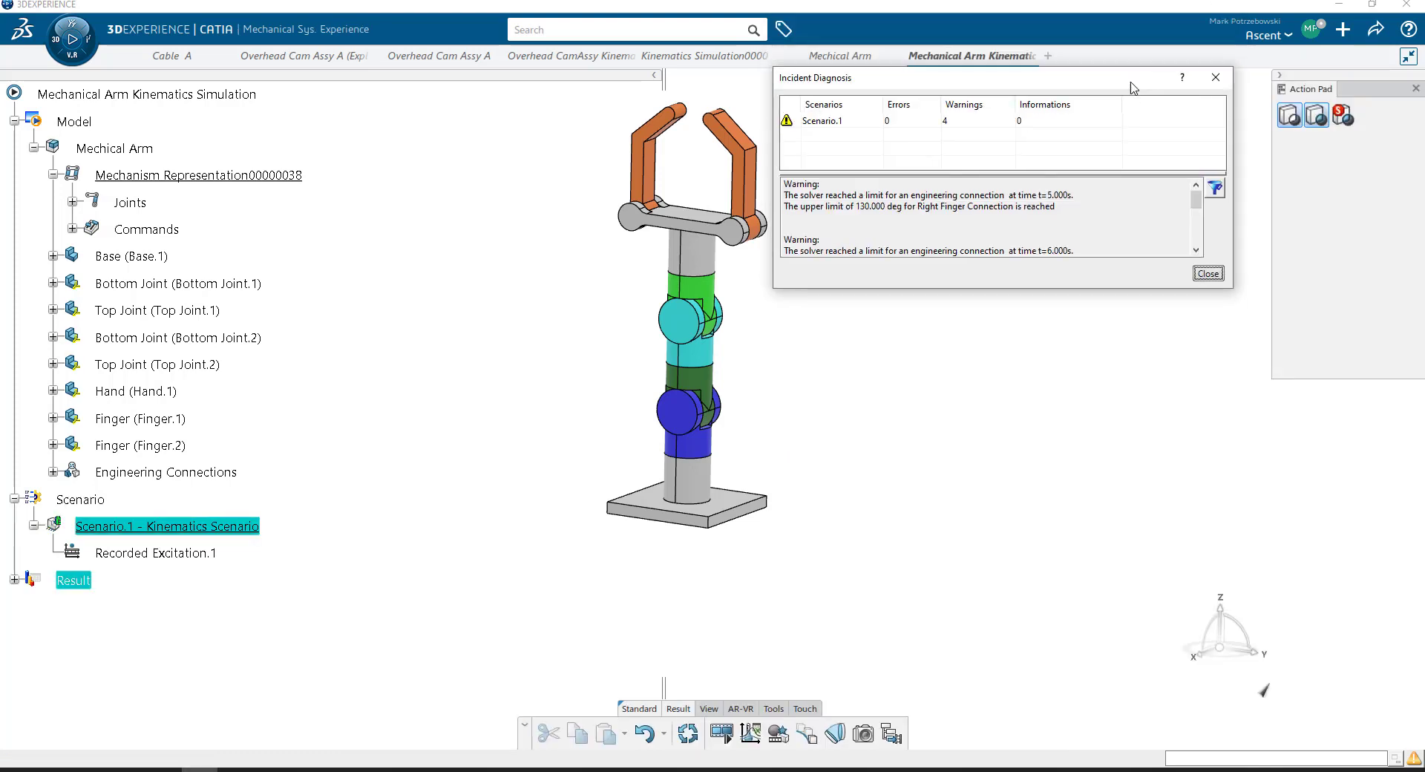
- Review the solver warnings reported for Scenario.1 in the incident diagnosis and close it
left_click_drag(1131, 78, 1149, 215)
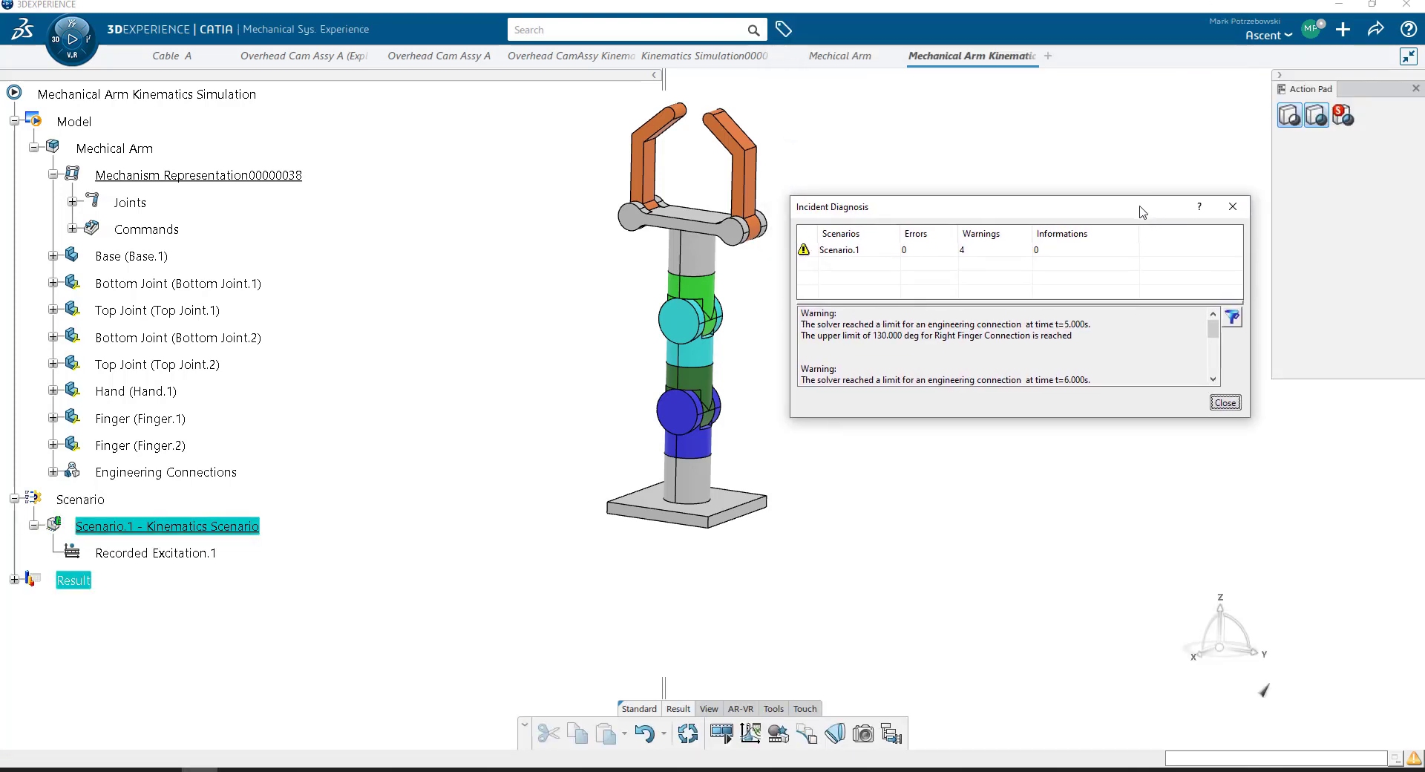
scroll(991, 349, "down", 4)
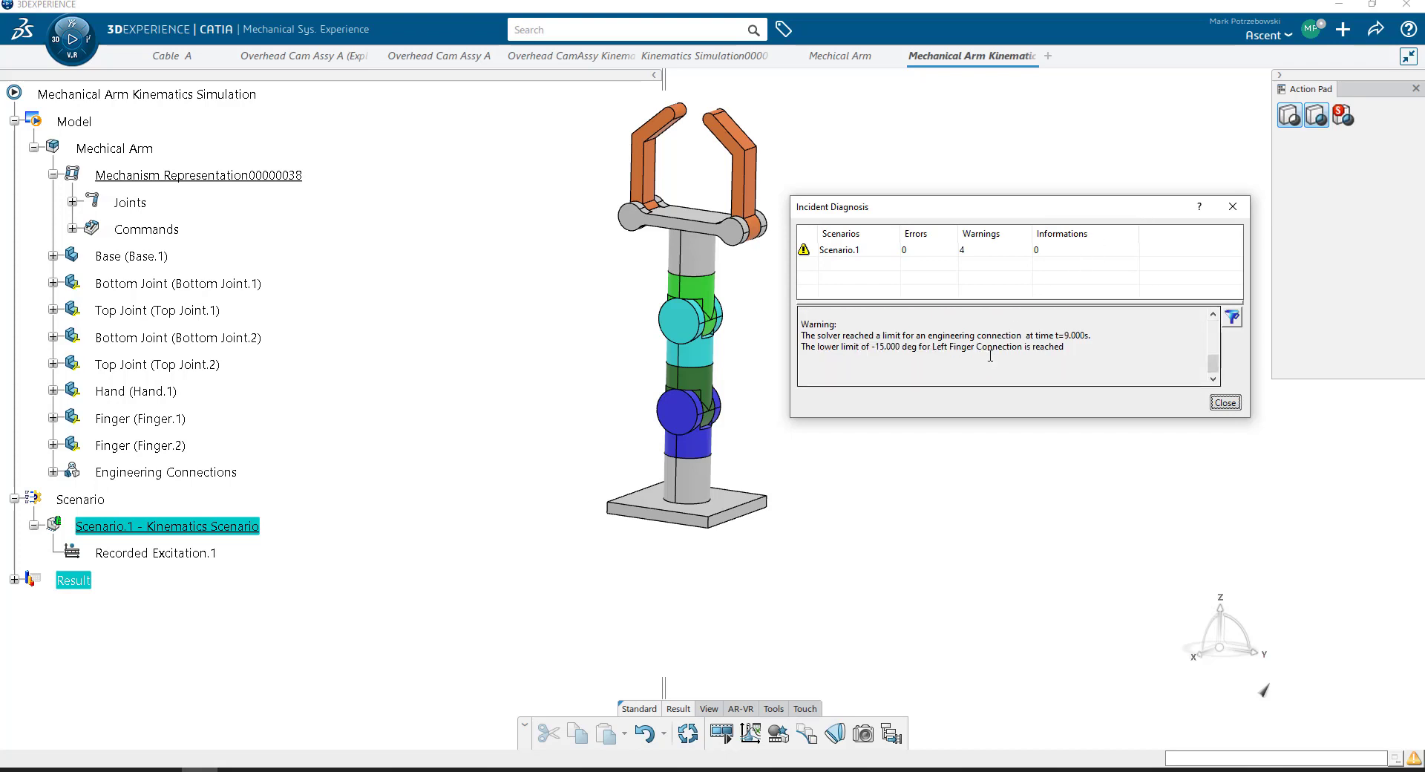
scroll(991, 347, "up", 4)
scroll(994, 338, "down", 4)
left_click(1225, 403)
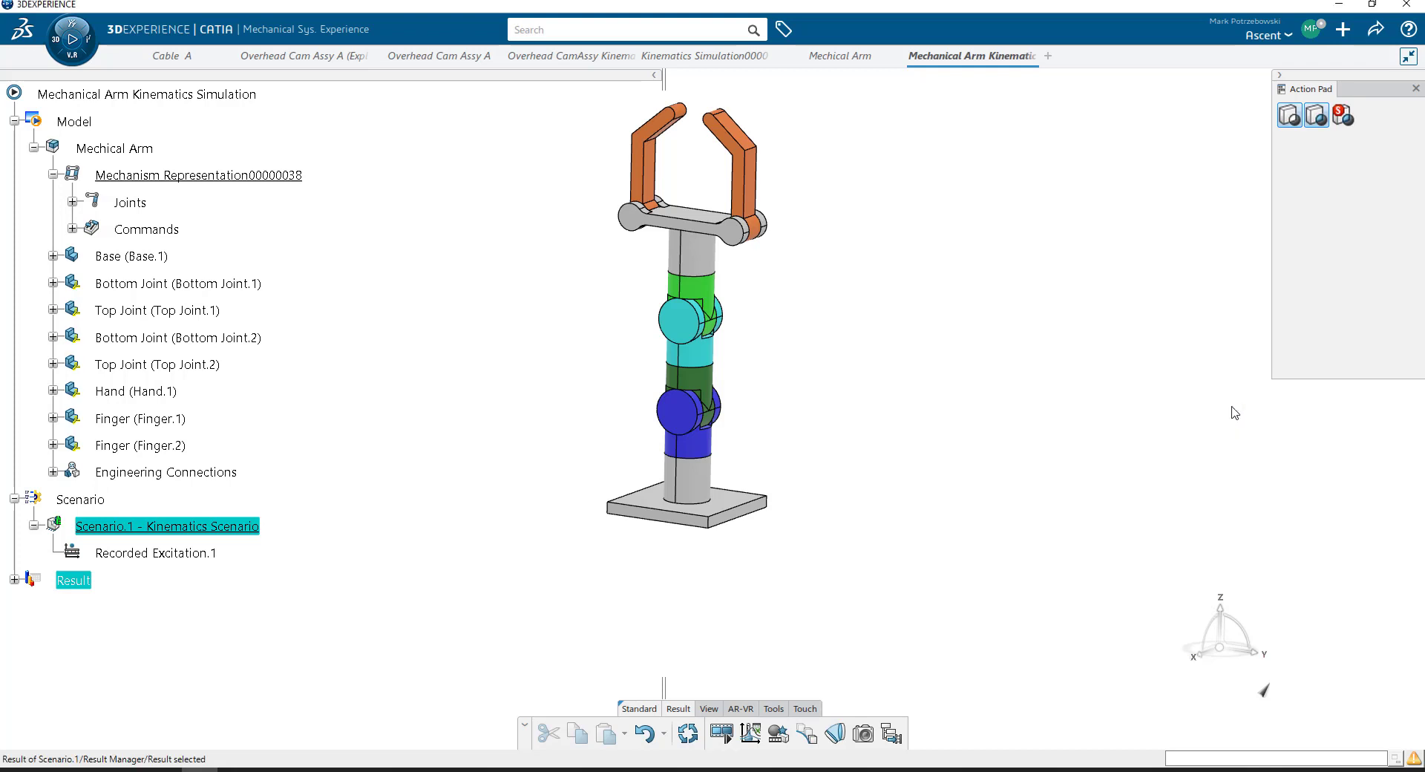
- Play the computed result in the experience player with a speed of 0.1 s, and return it to the start
left_click(725, 734)
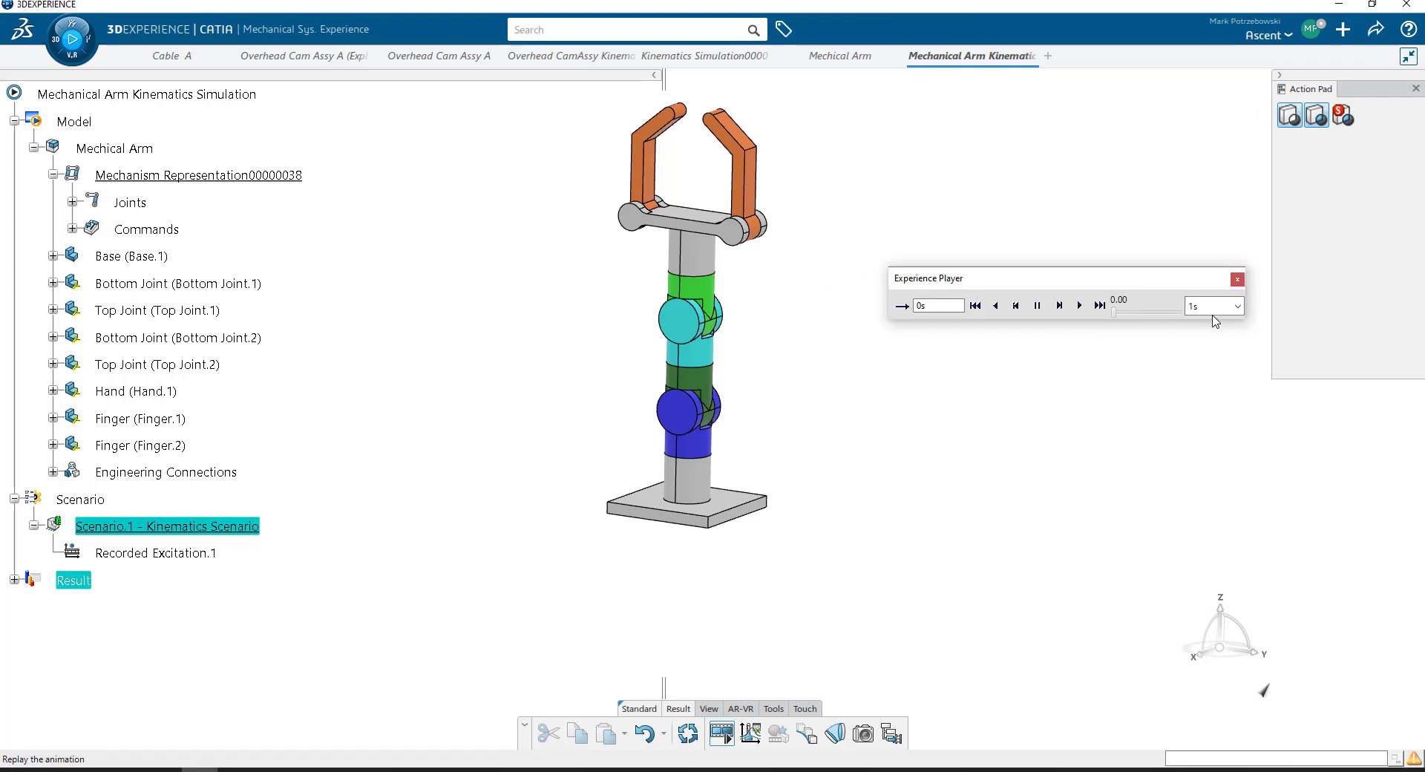
left_click(1236, 306)
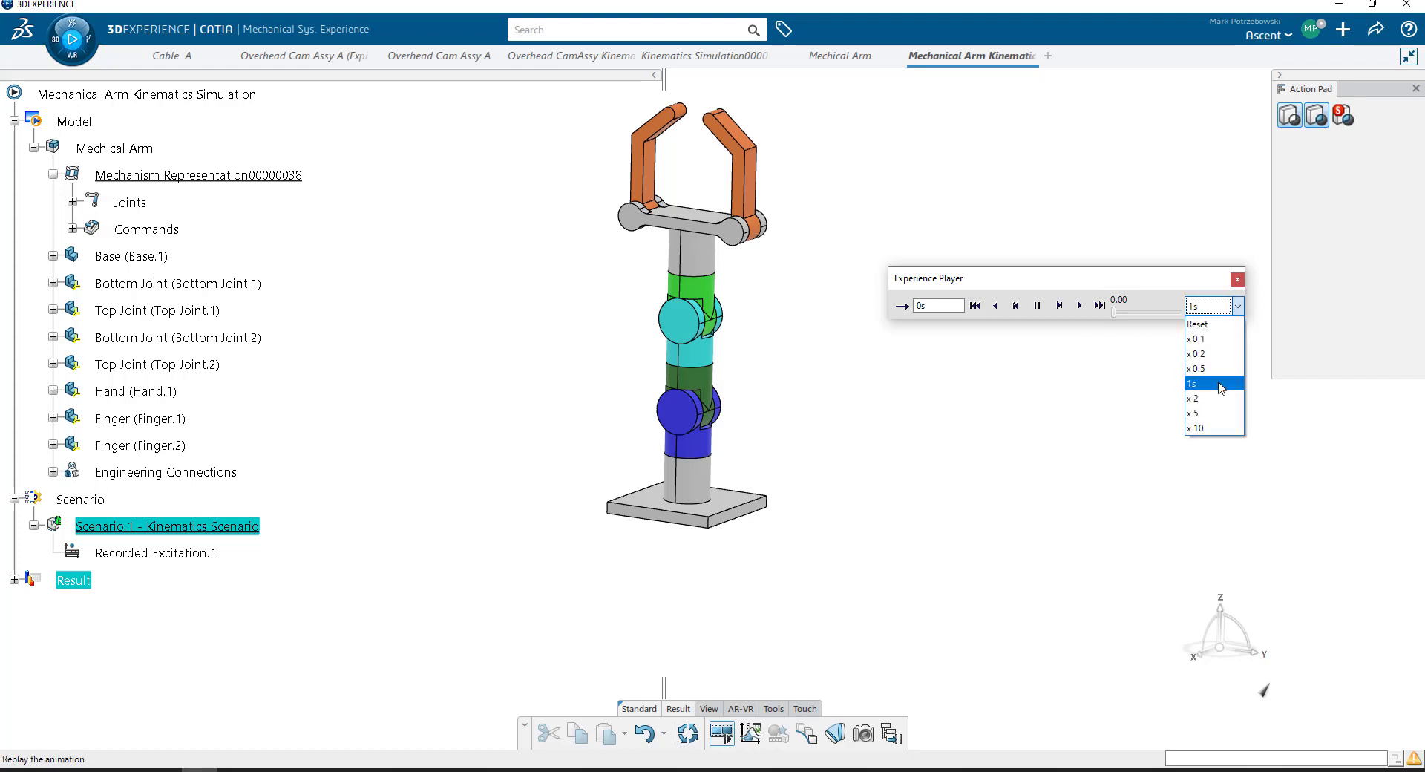
left_click(1225, 339)
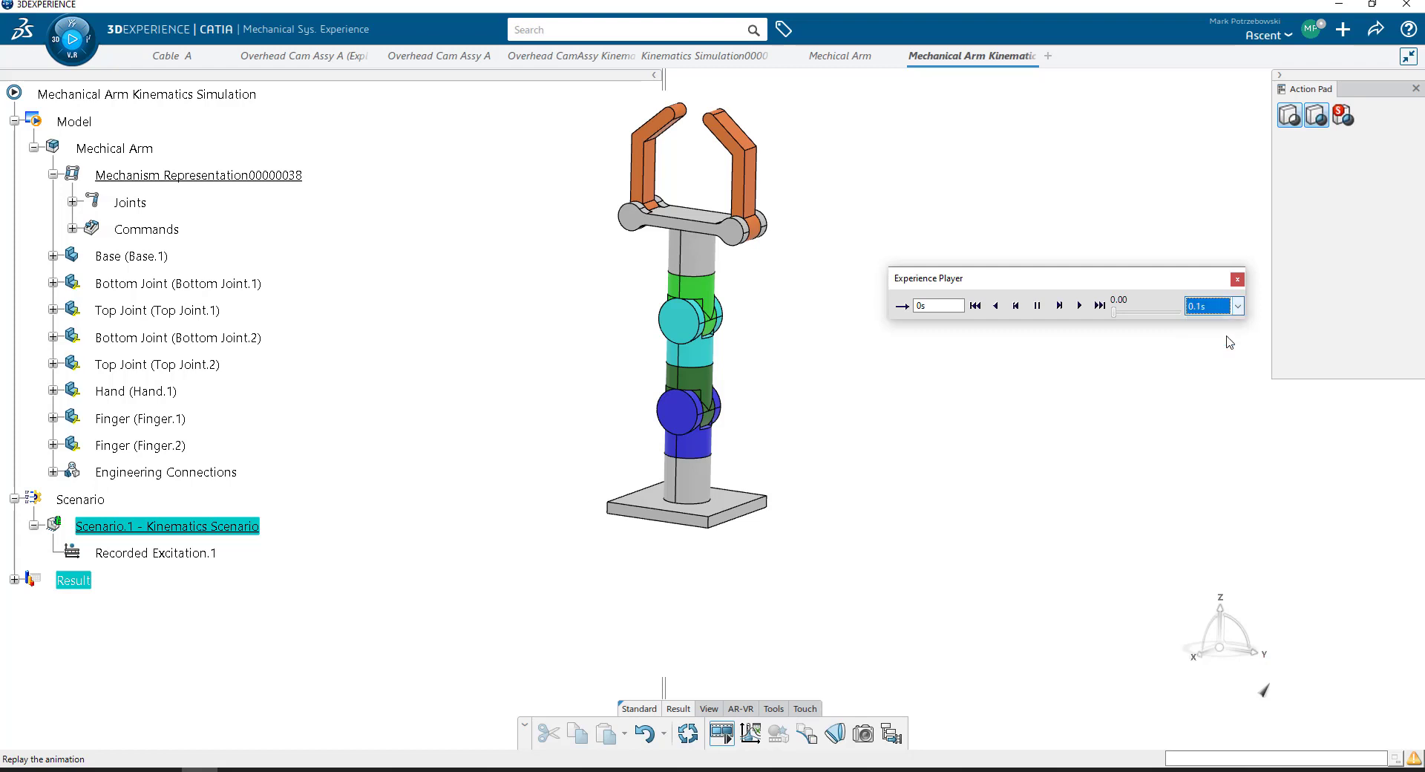
left_click(1081, 306)
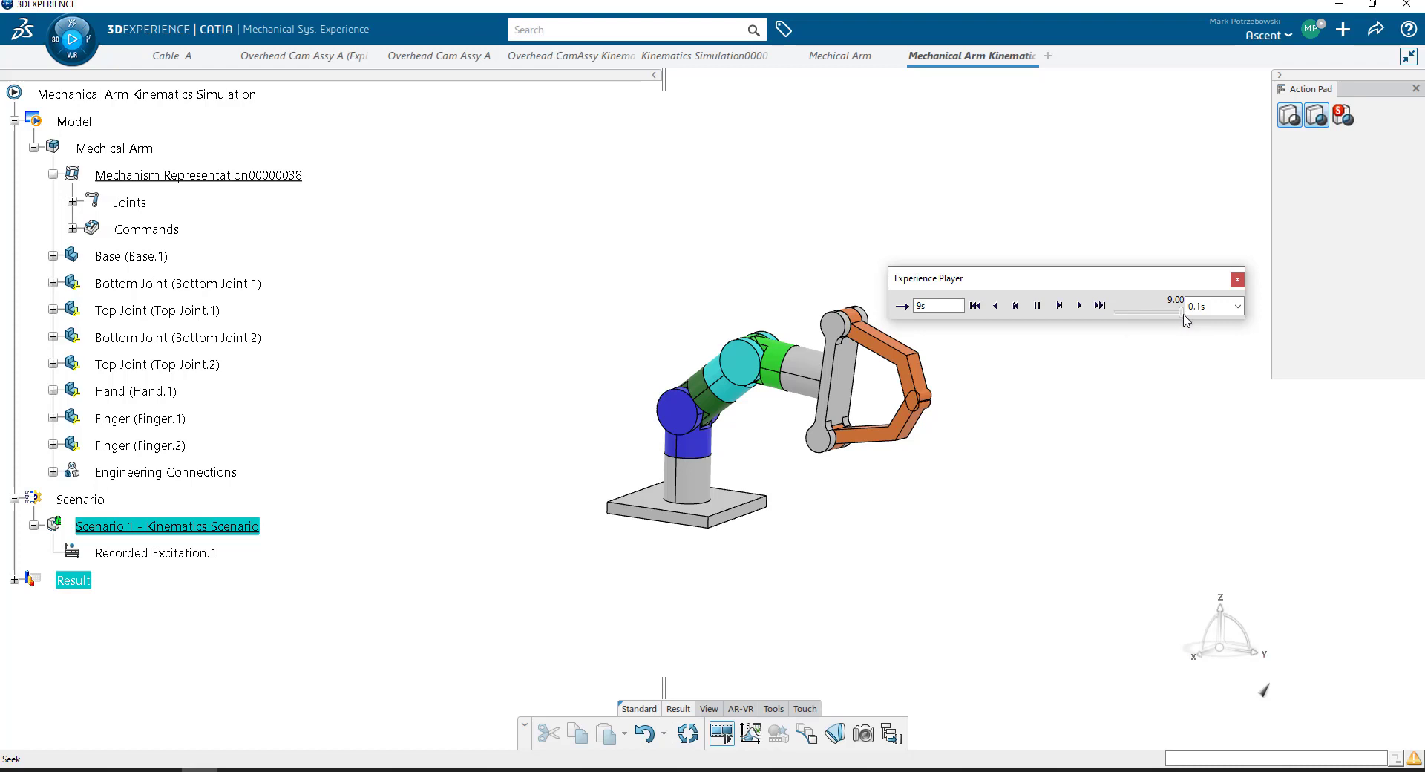
left_click_drag(1180, 312, 1113, 313)
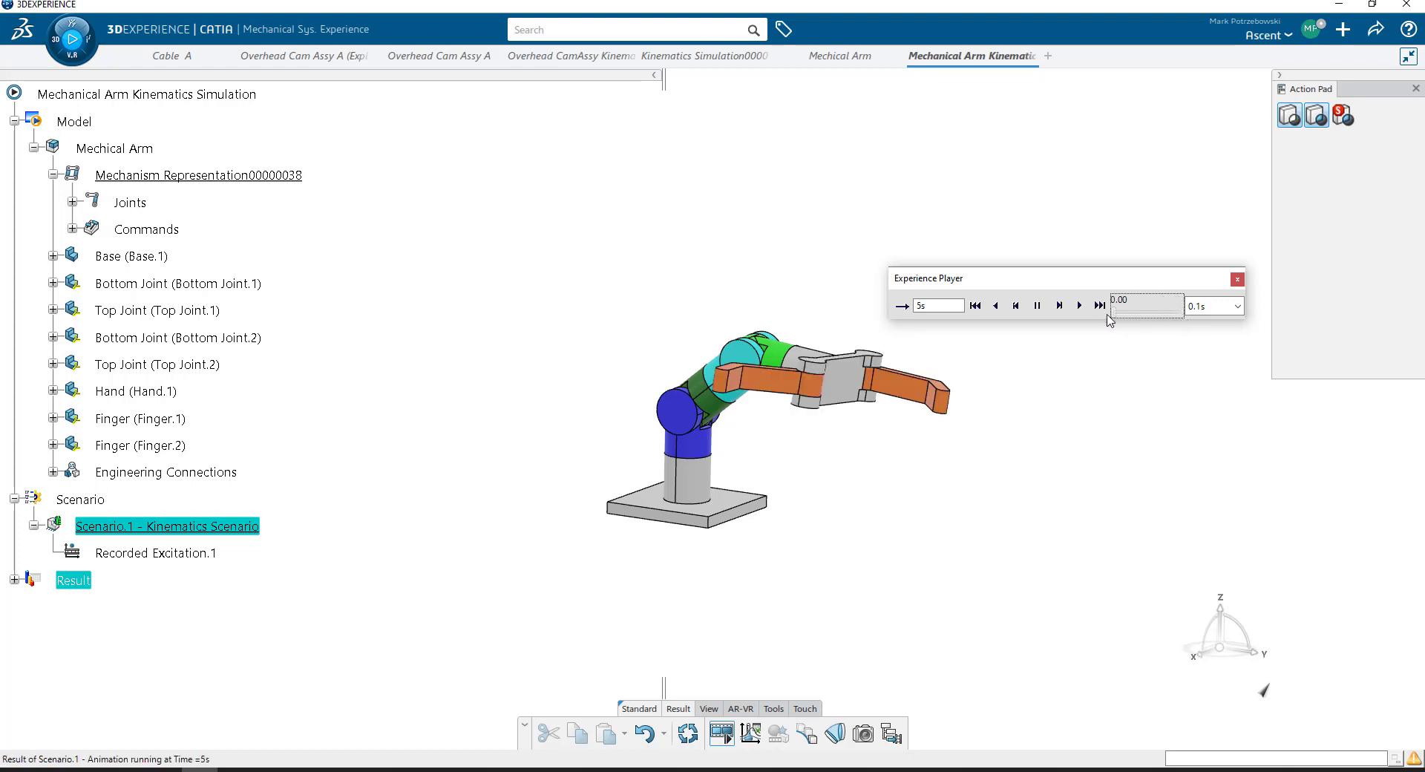
- Replay the arm animation with the player speed set to 0.01 s
left_click(1237, 306)
left_click(1209, 383)
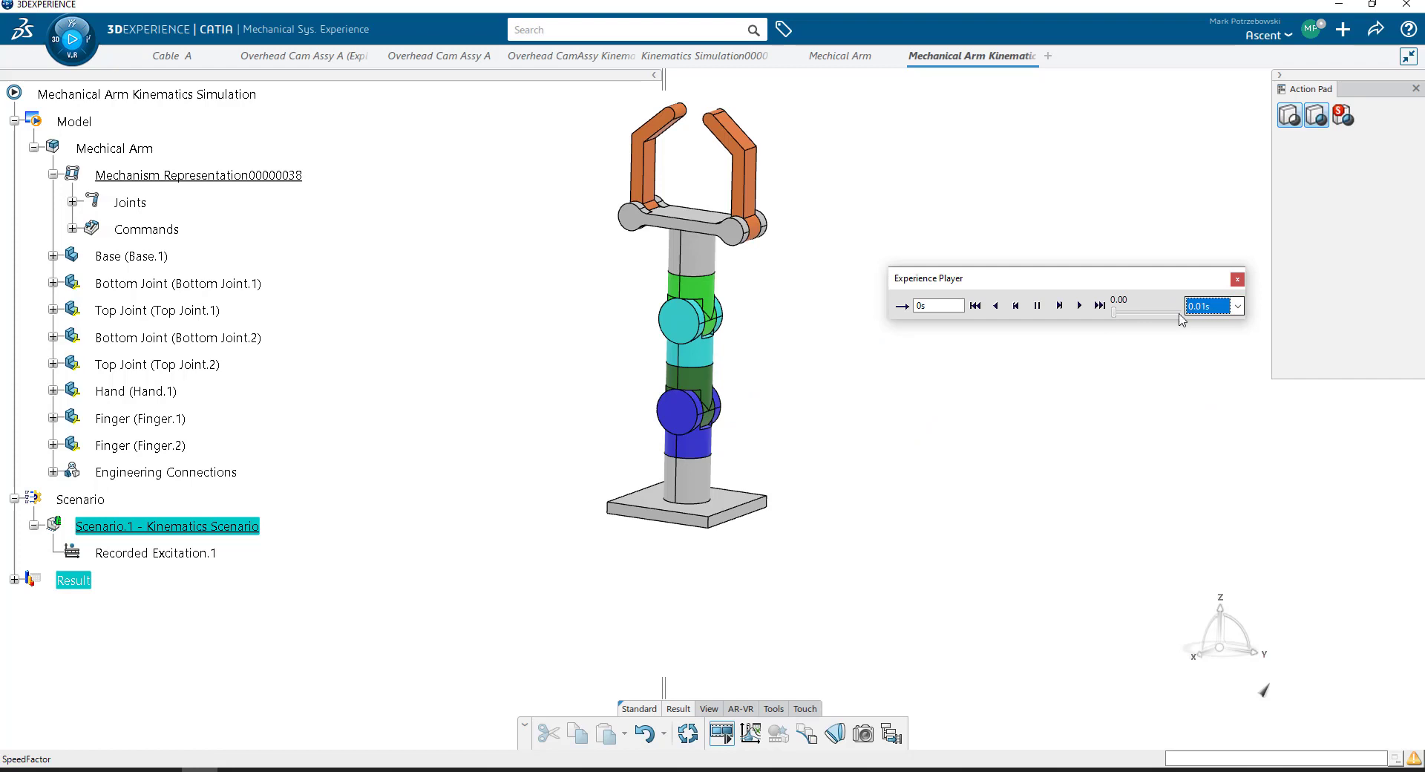
left_click(1080, 307)
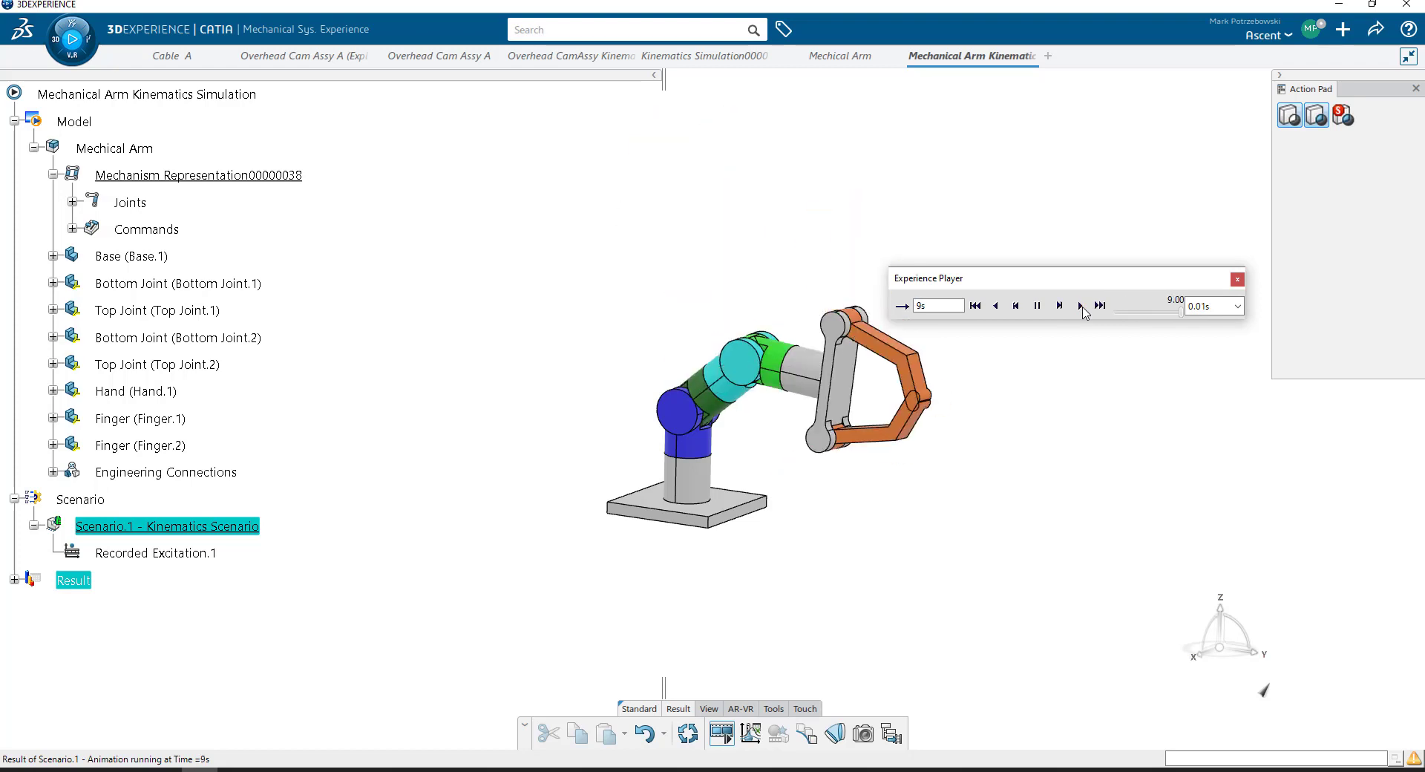
left_click(1081, 307)
- Replay the arm animation several times with a player speed of 0.001 s, and close the player
left_click(1234, 310)
left_click(1228, 339)
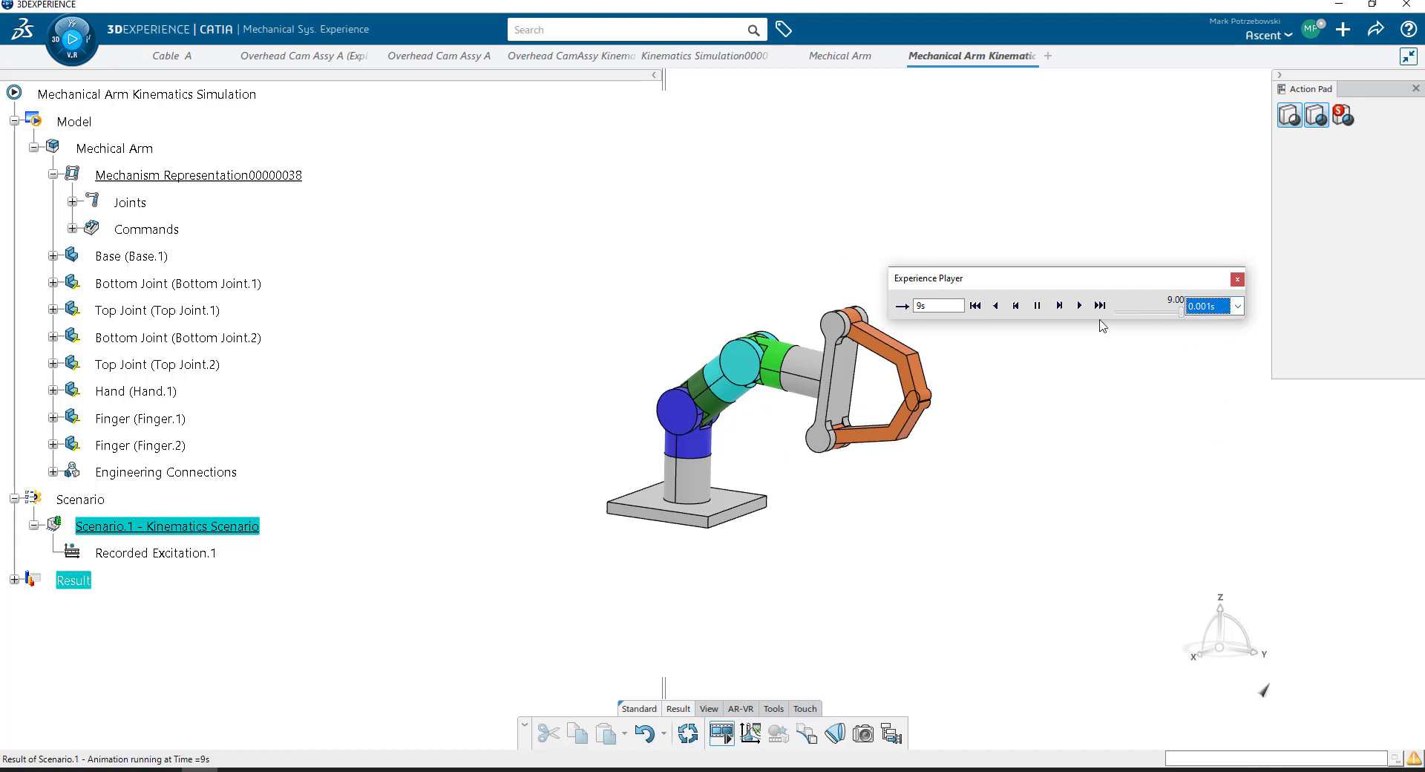
left_click(1080, 306)
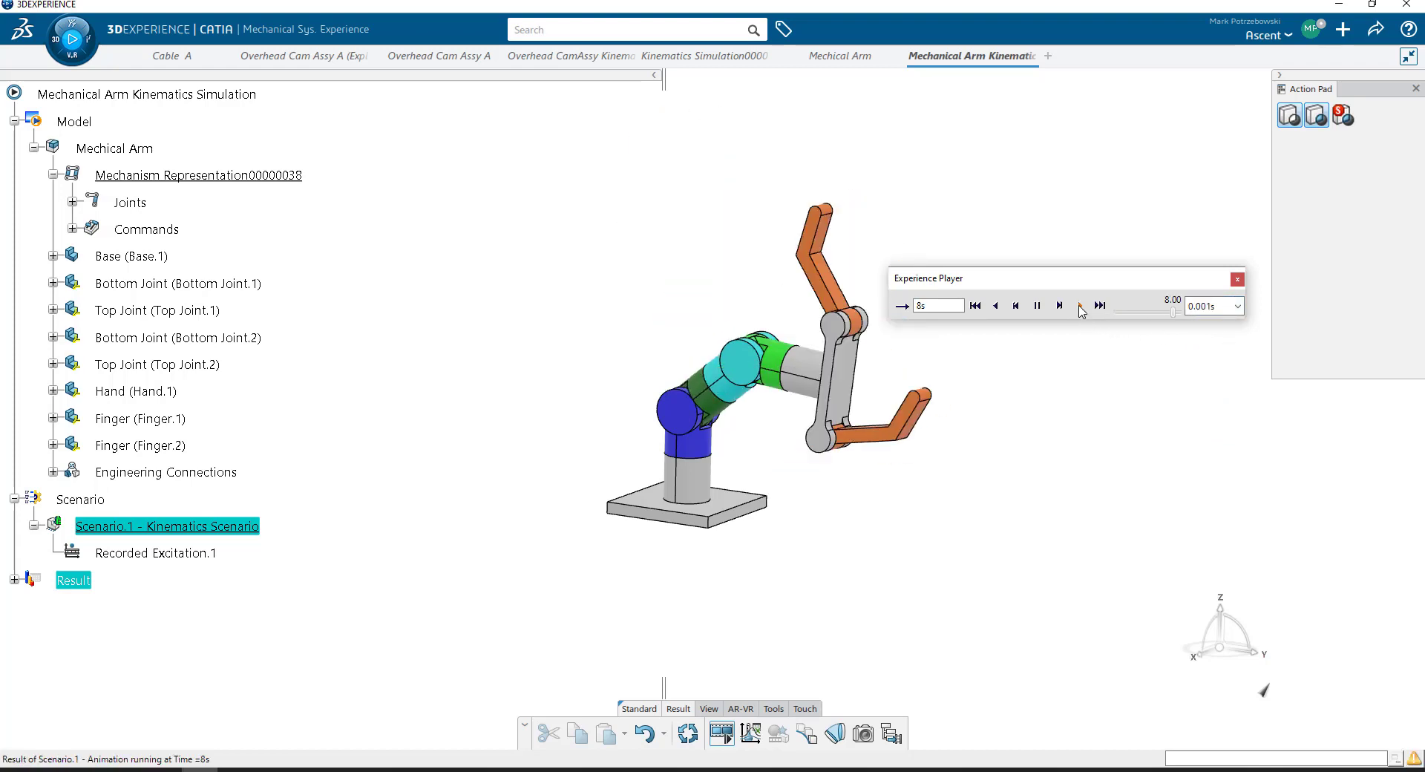
left_click(1079, 308)
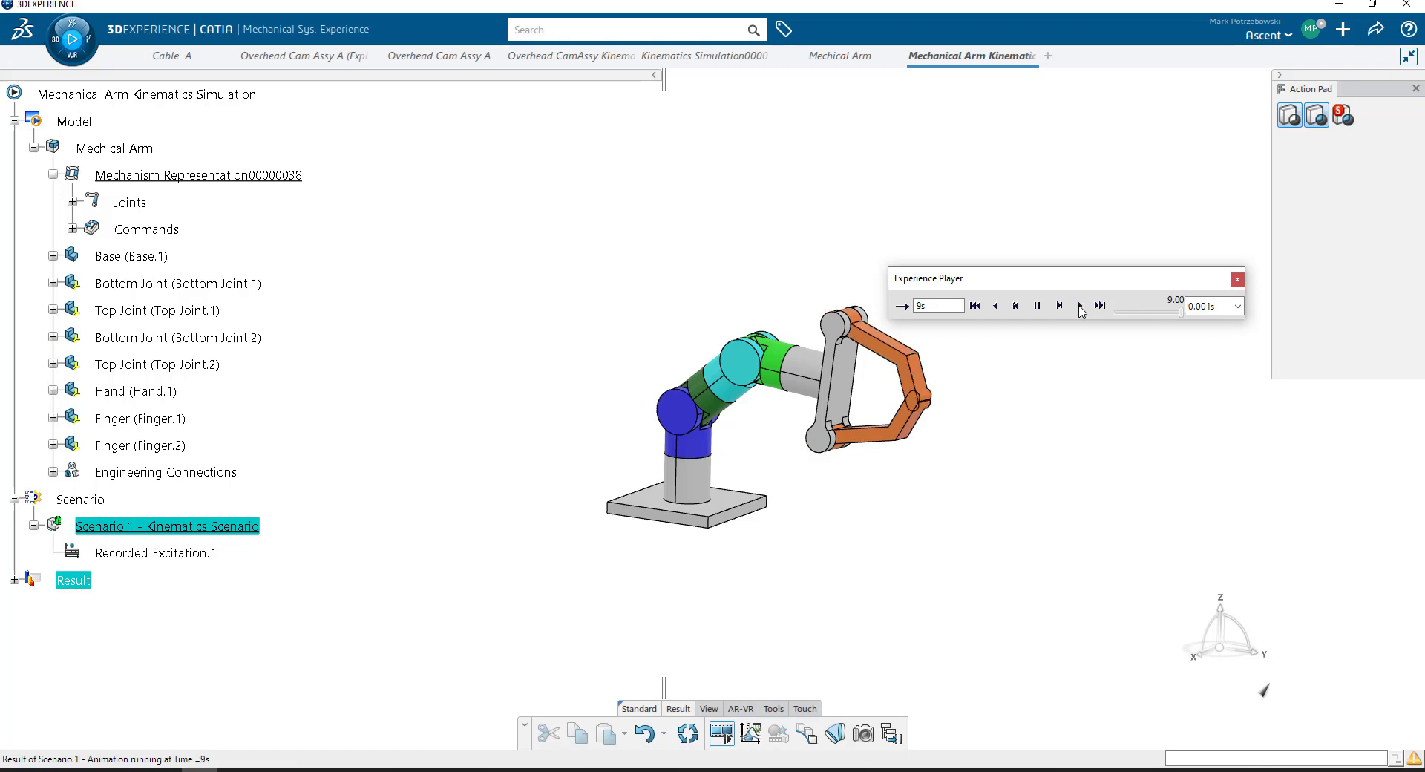
left_click(1079, 306)
left_click(1079, 306)
left_click(1237, 279)
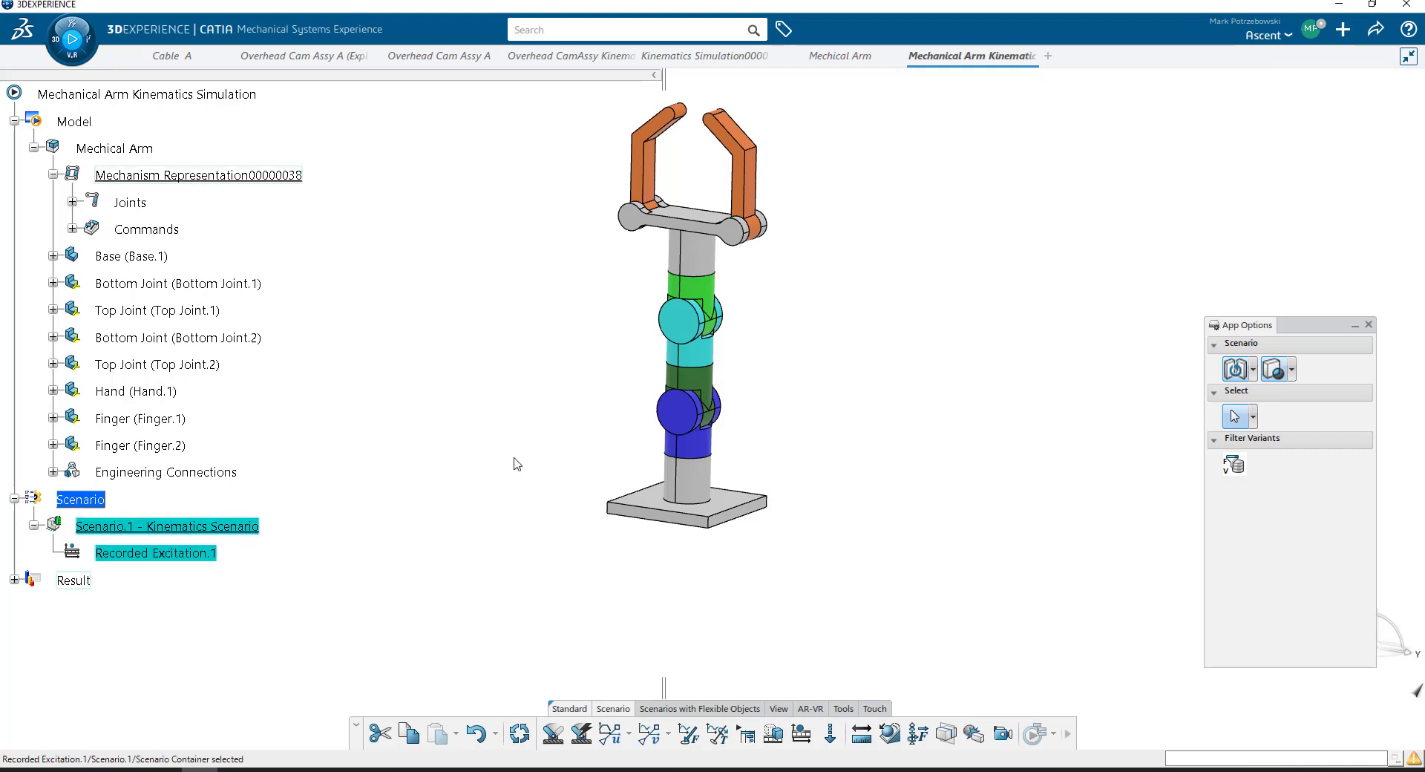
double_click(162, 555)
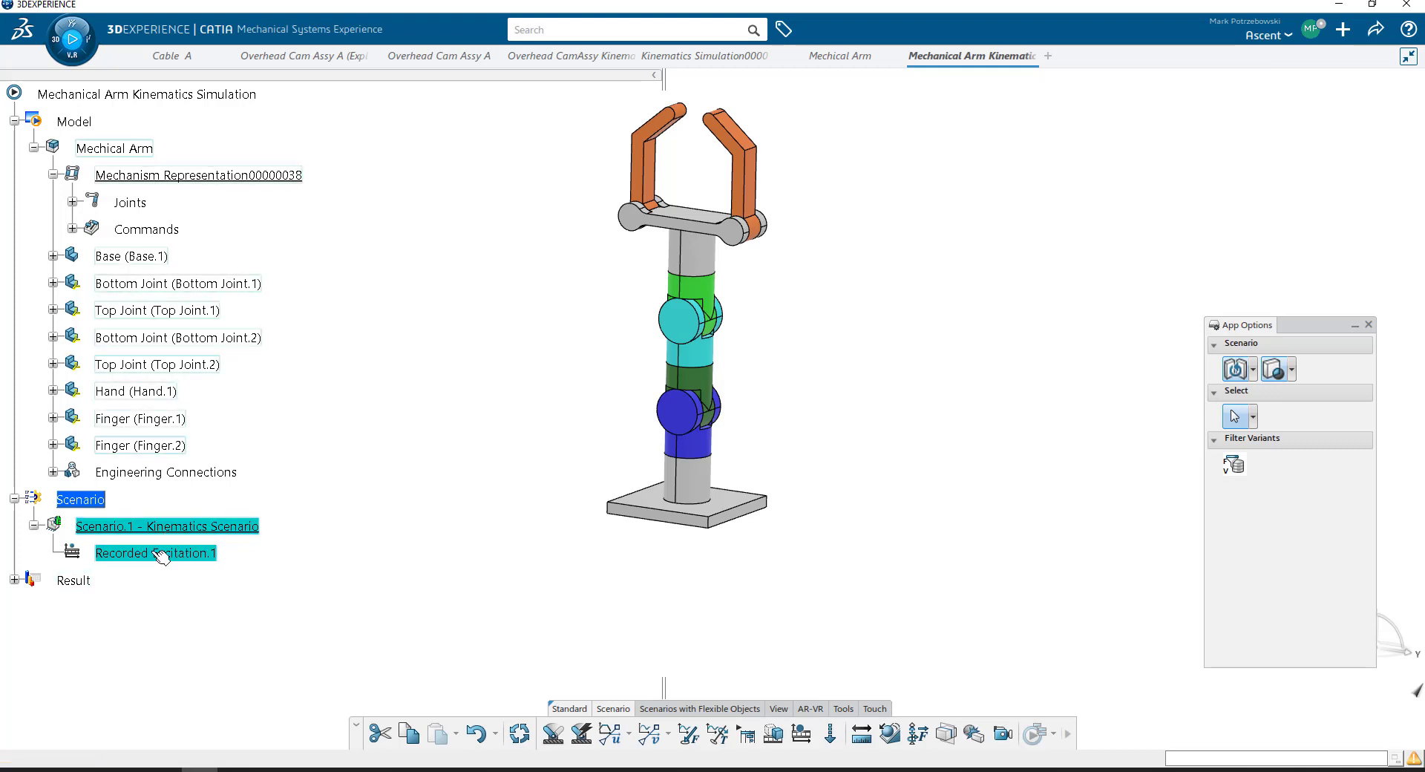
left_click_drag(1161, 131, 953, 169)
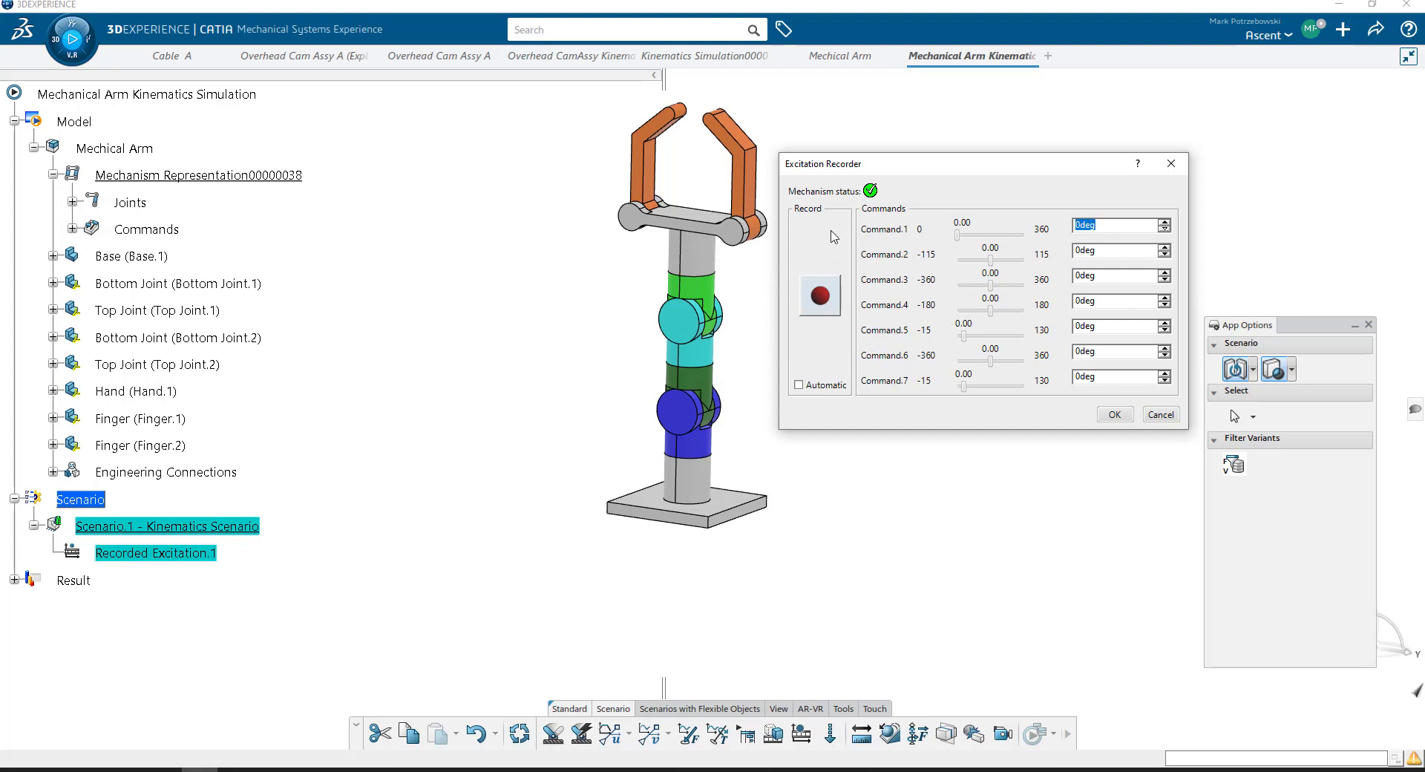
left_click(1159, 416)
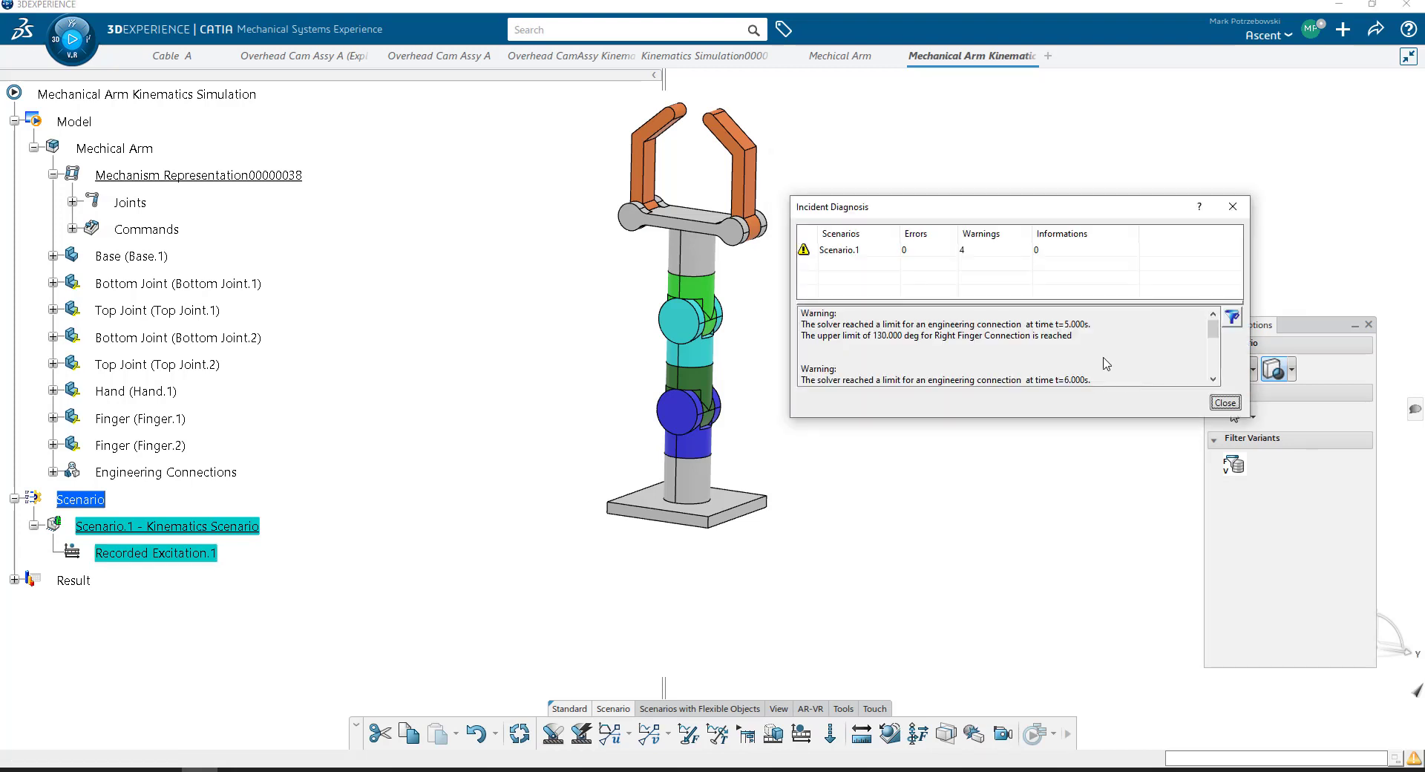
left_click(1225, 406)
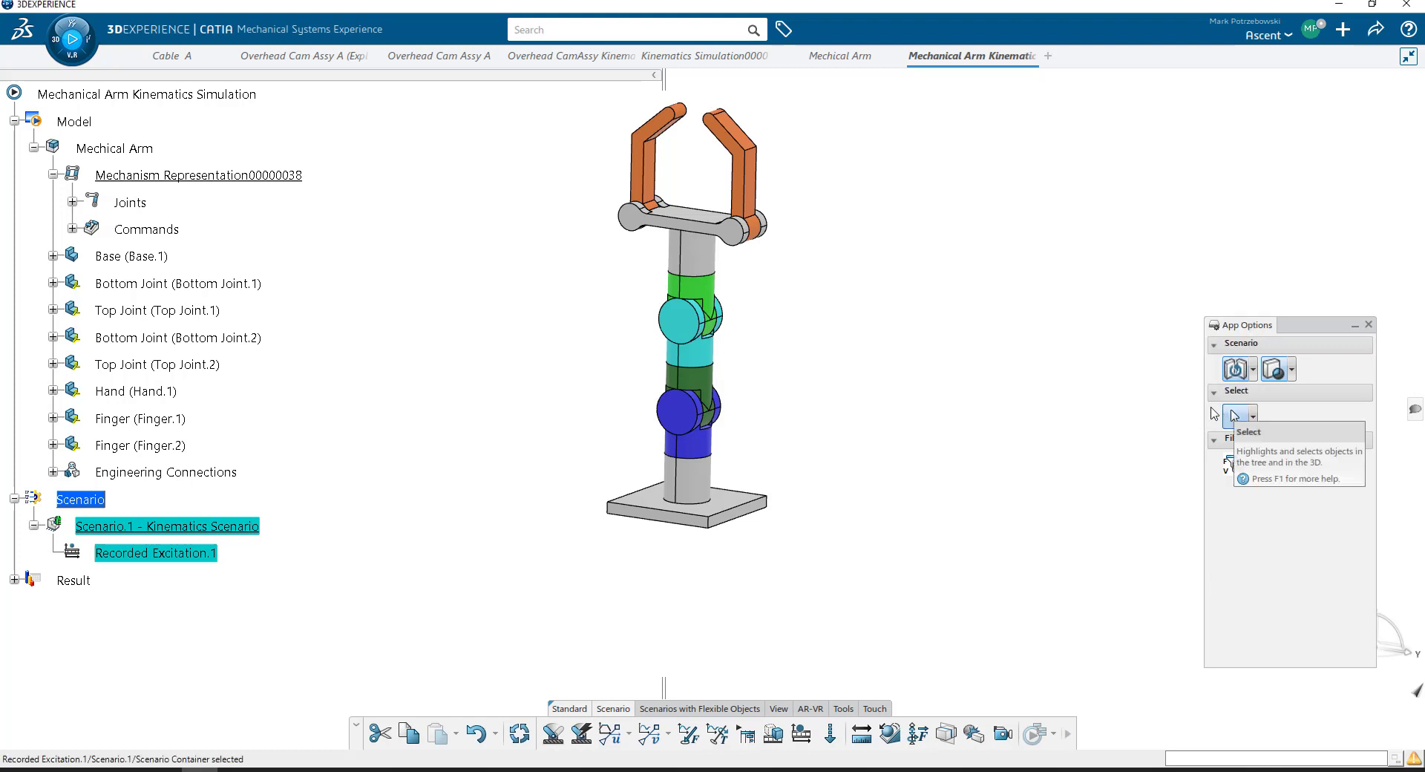
- Delete Scenario.1 and create a new kinematics excitation recorder scenario with an end time of 10 s
right_click(210, 527)
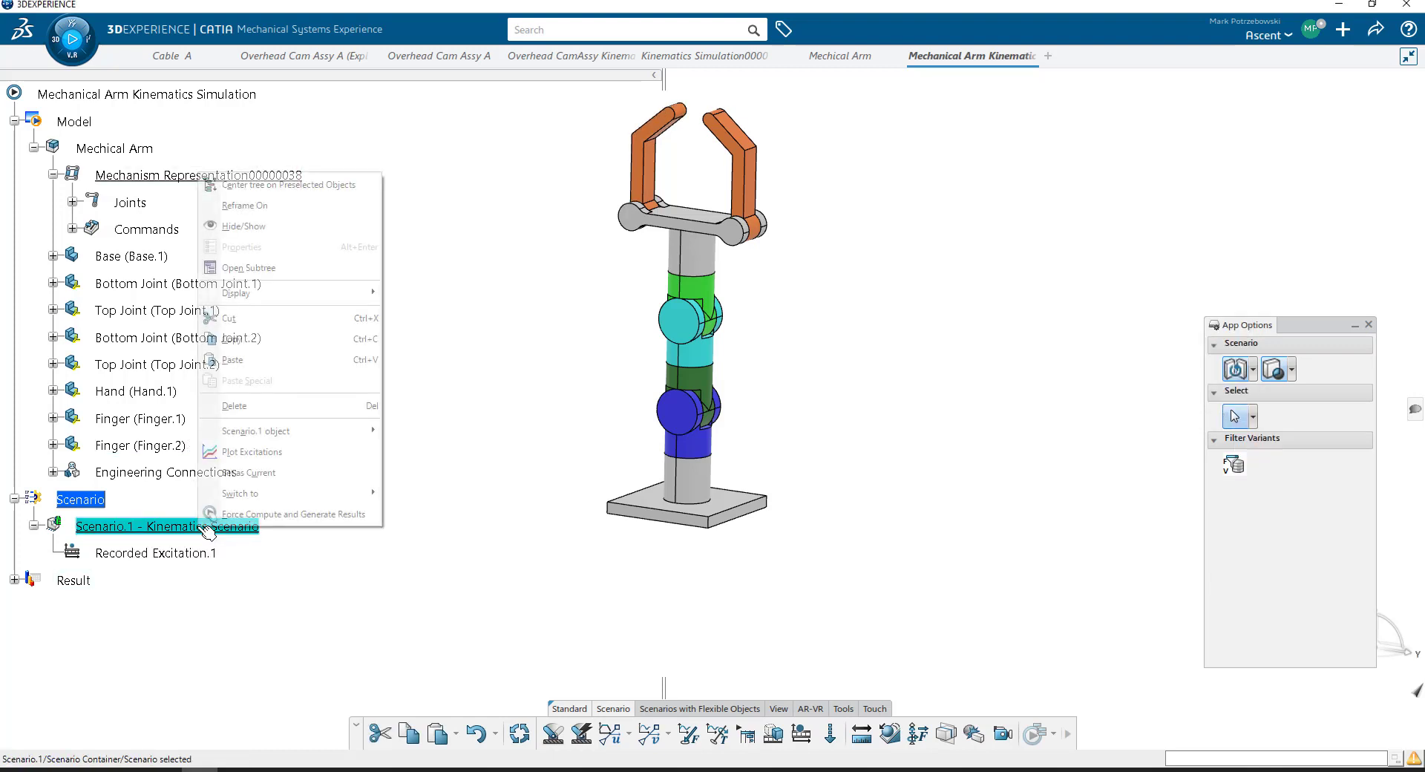
left_click(297, 406)
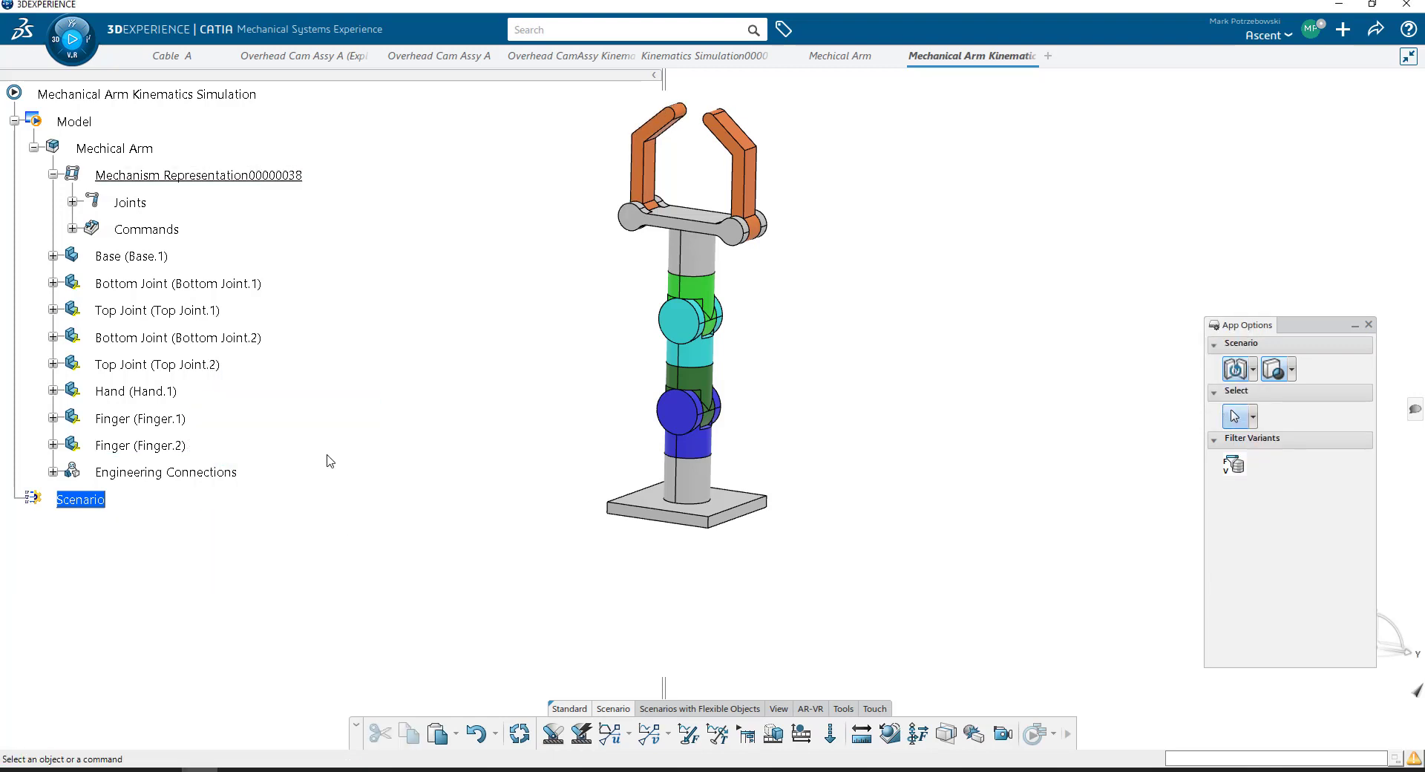
left_click(802, 735)
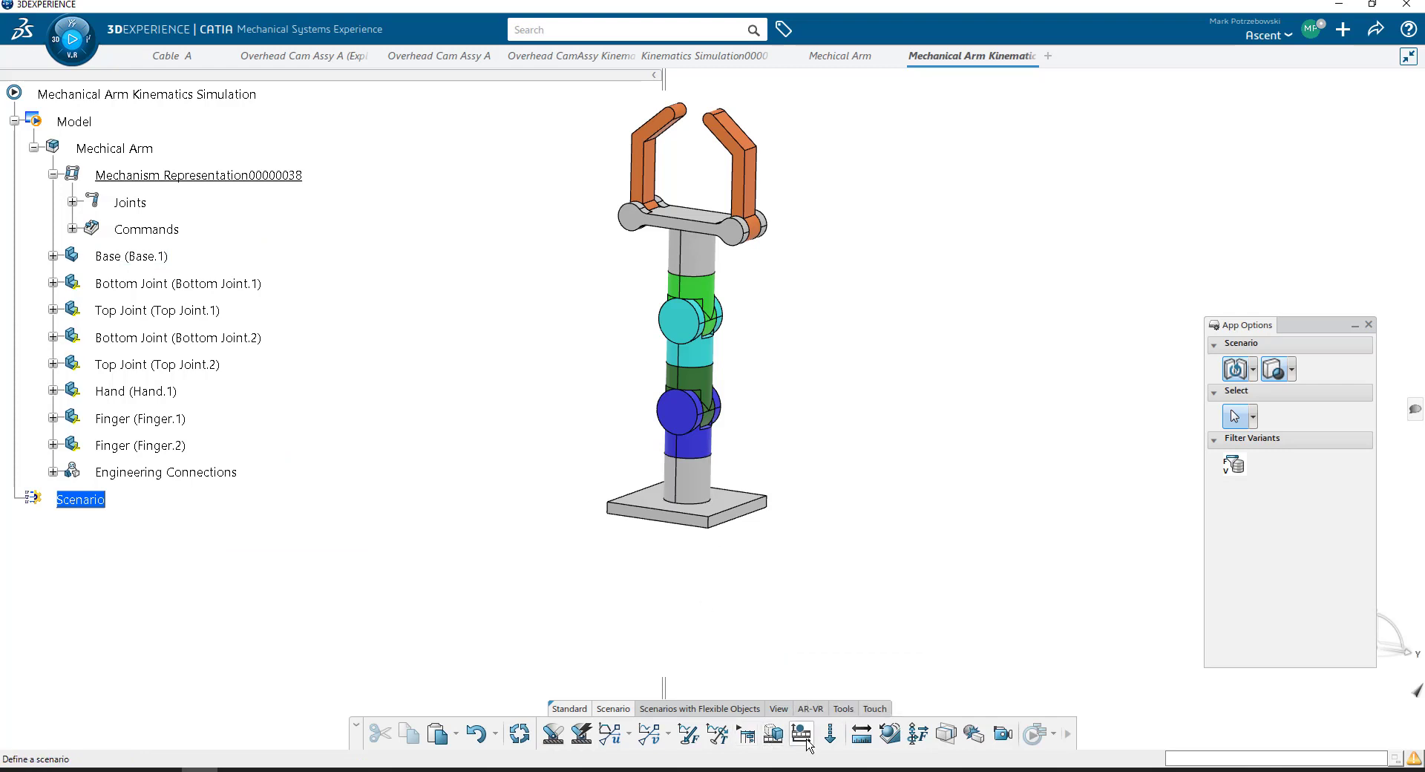
left_click(906, 263)
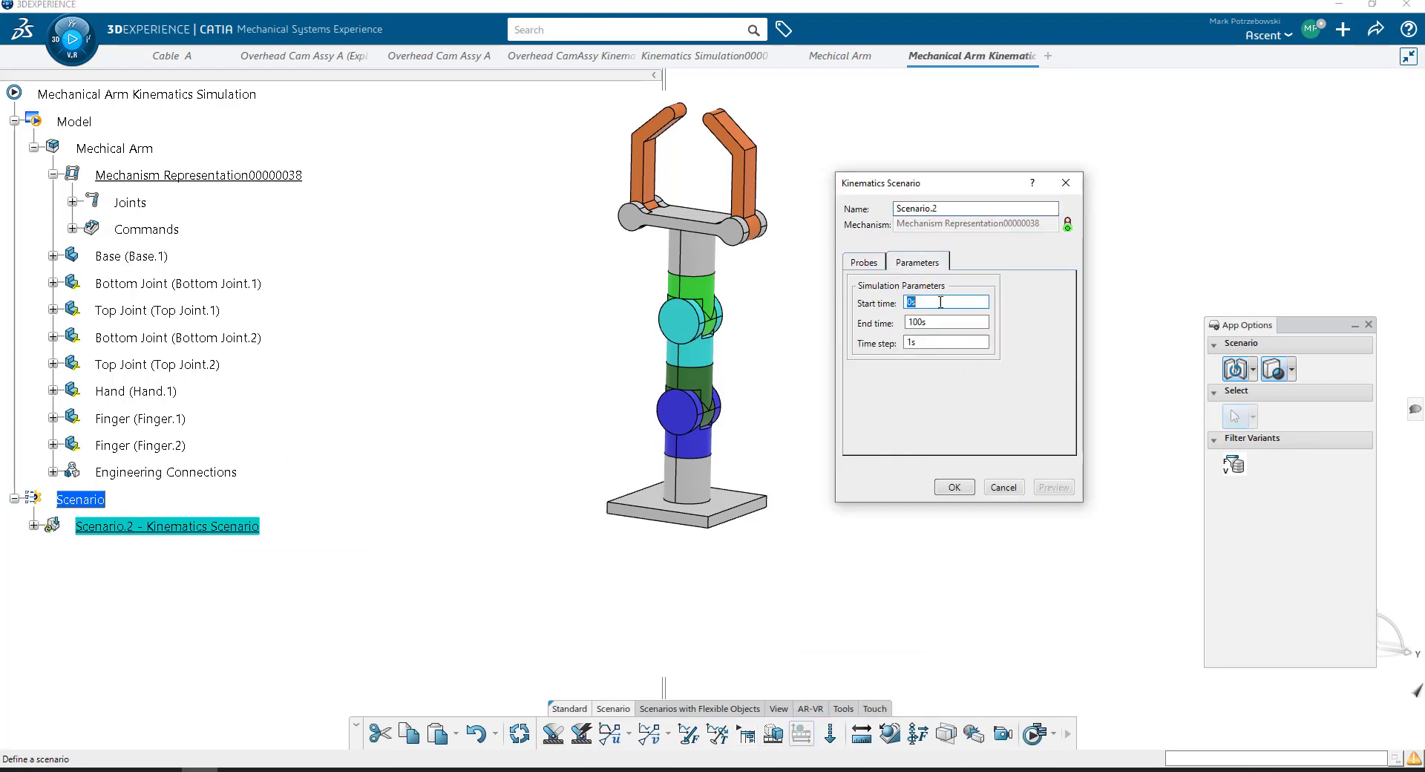
left_click_drag(938, 323, 898, 327)
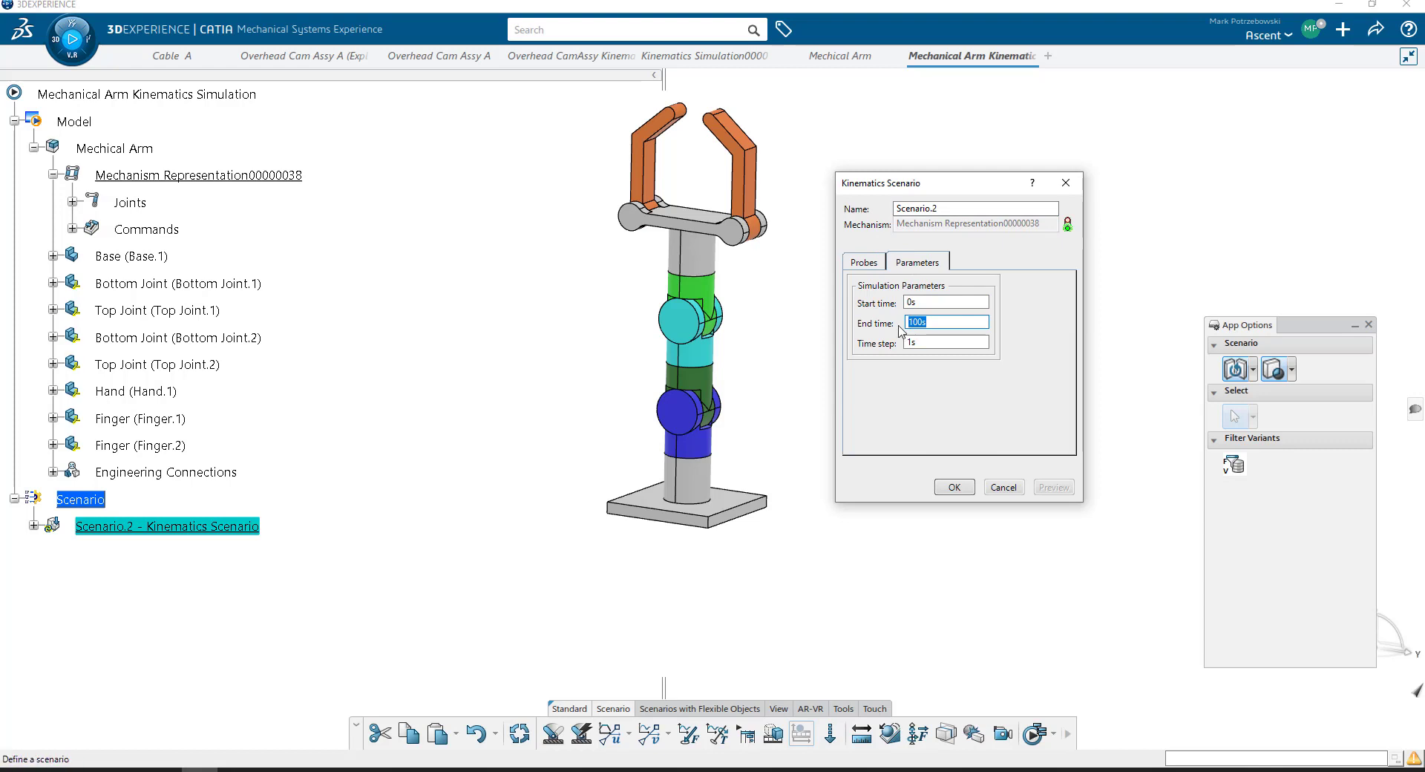
type("1")
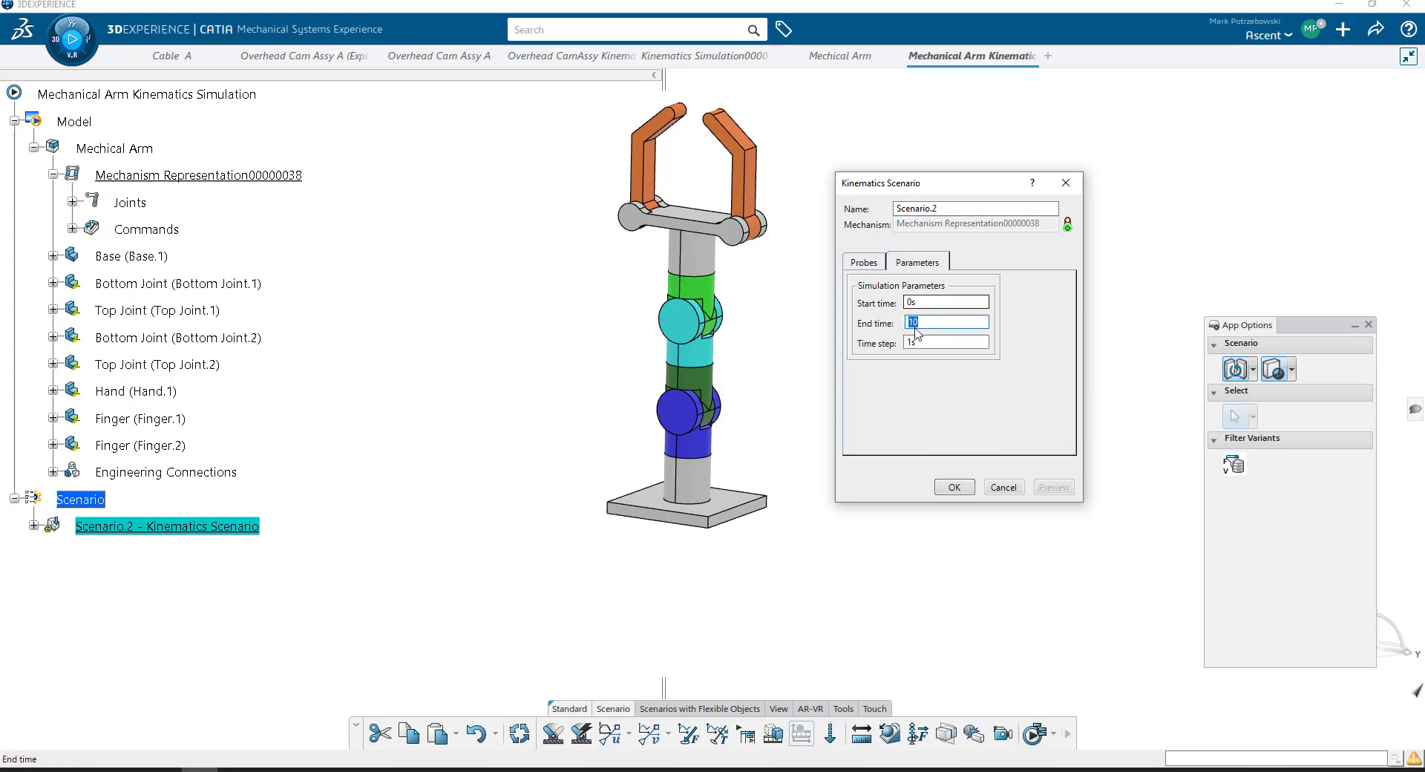
key("Tab")
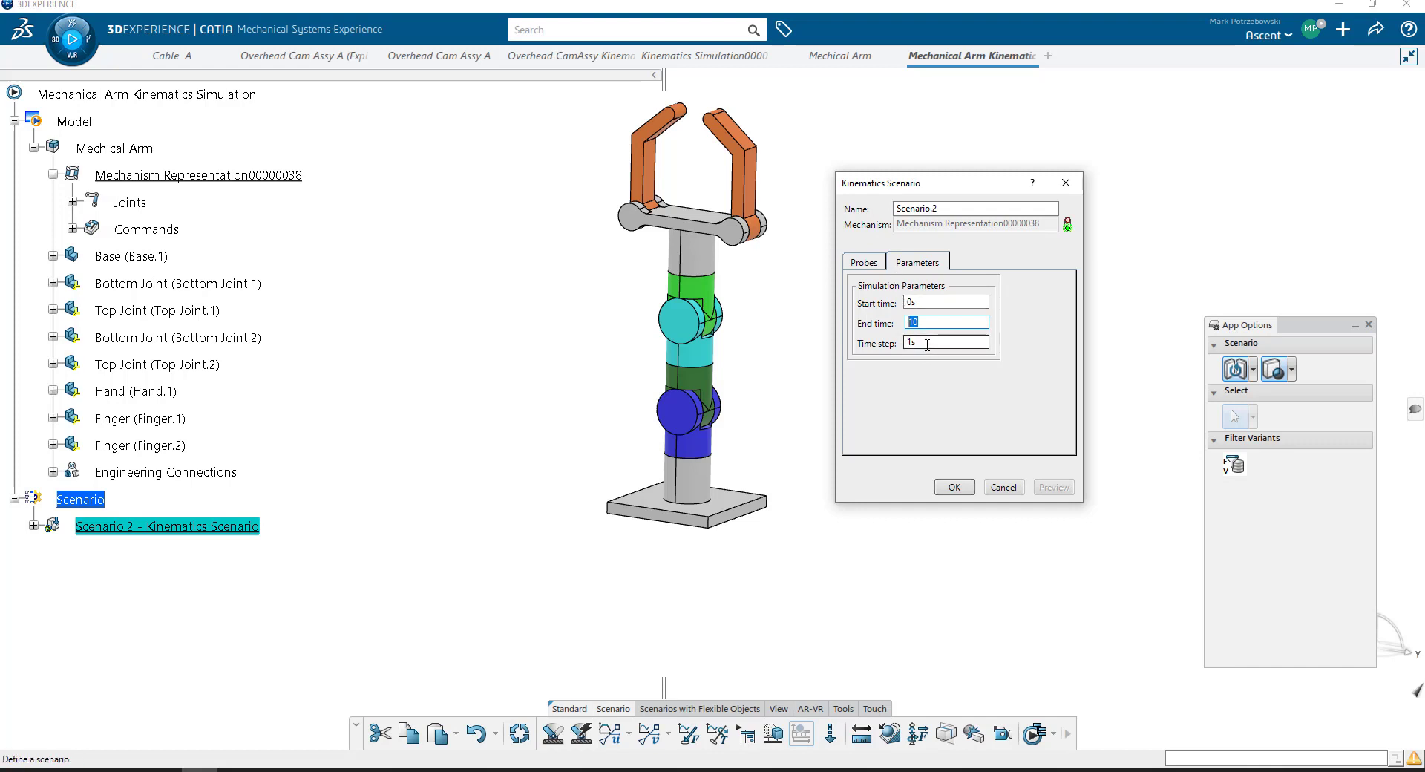
left_click(954, 487)
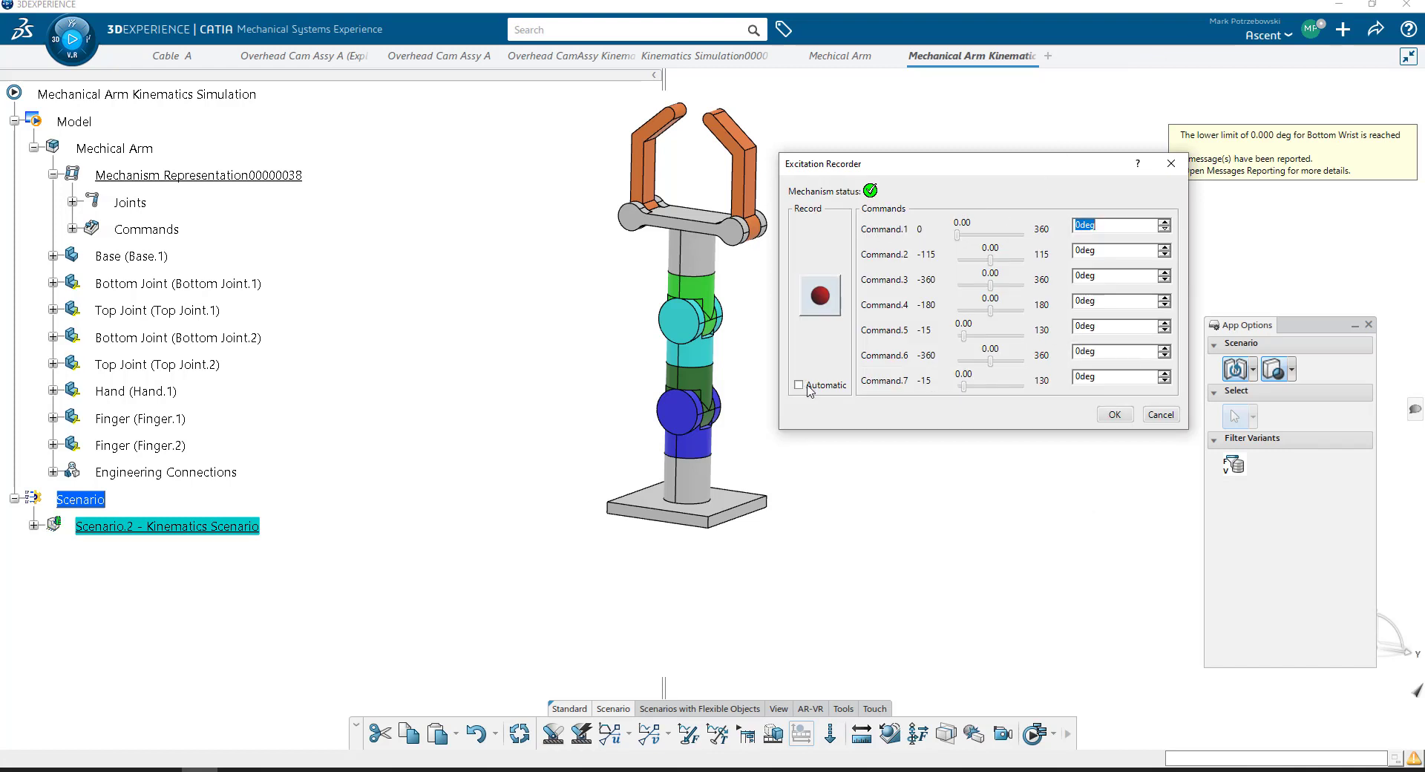
middle_click_drag(696, 350, 513, 374)
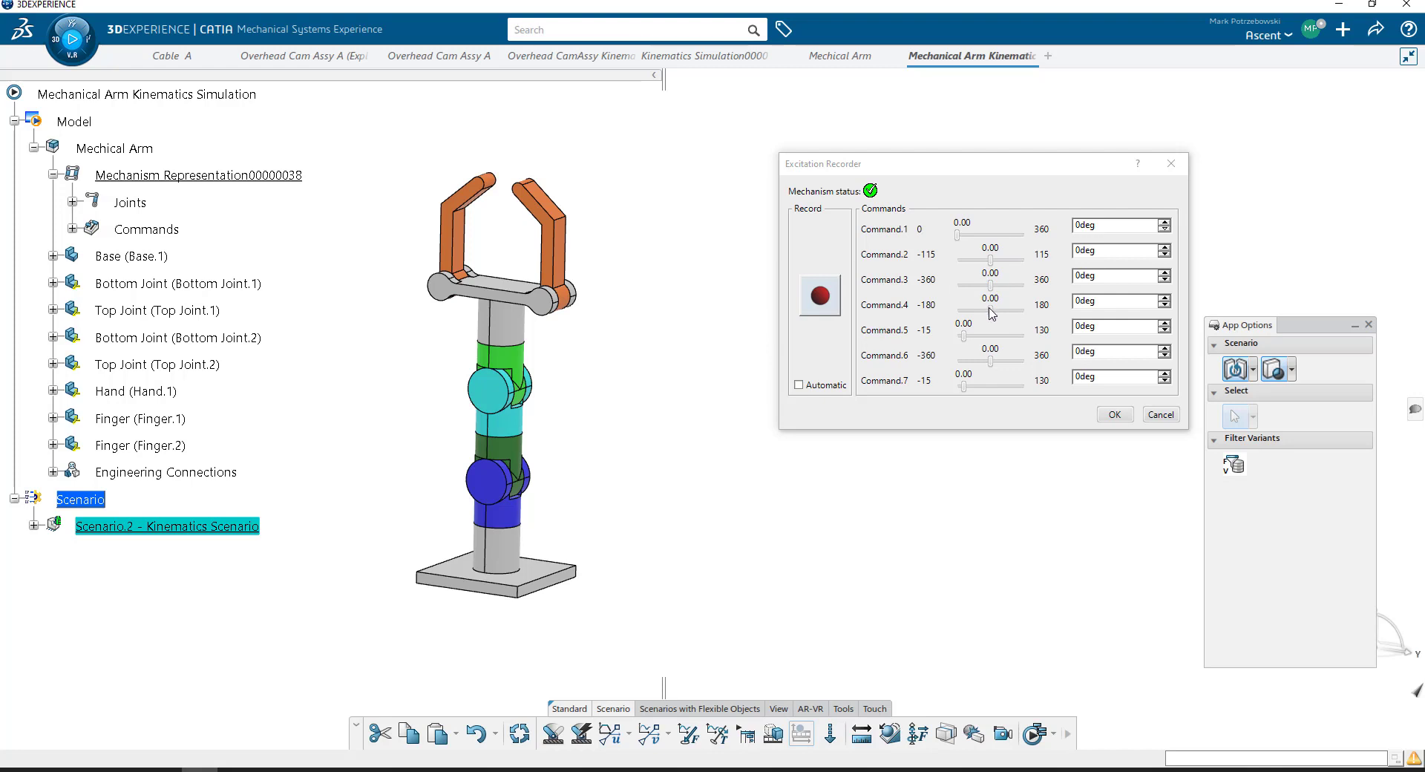
left_click_drag(992, 315, 1008, 320)
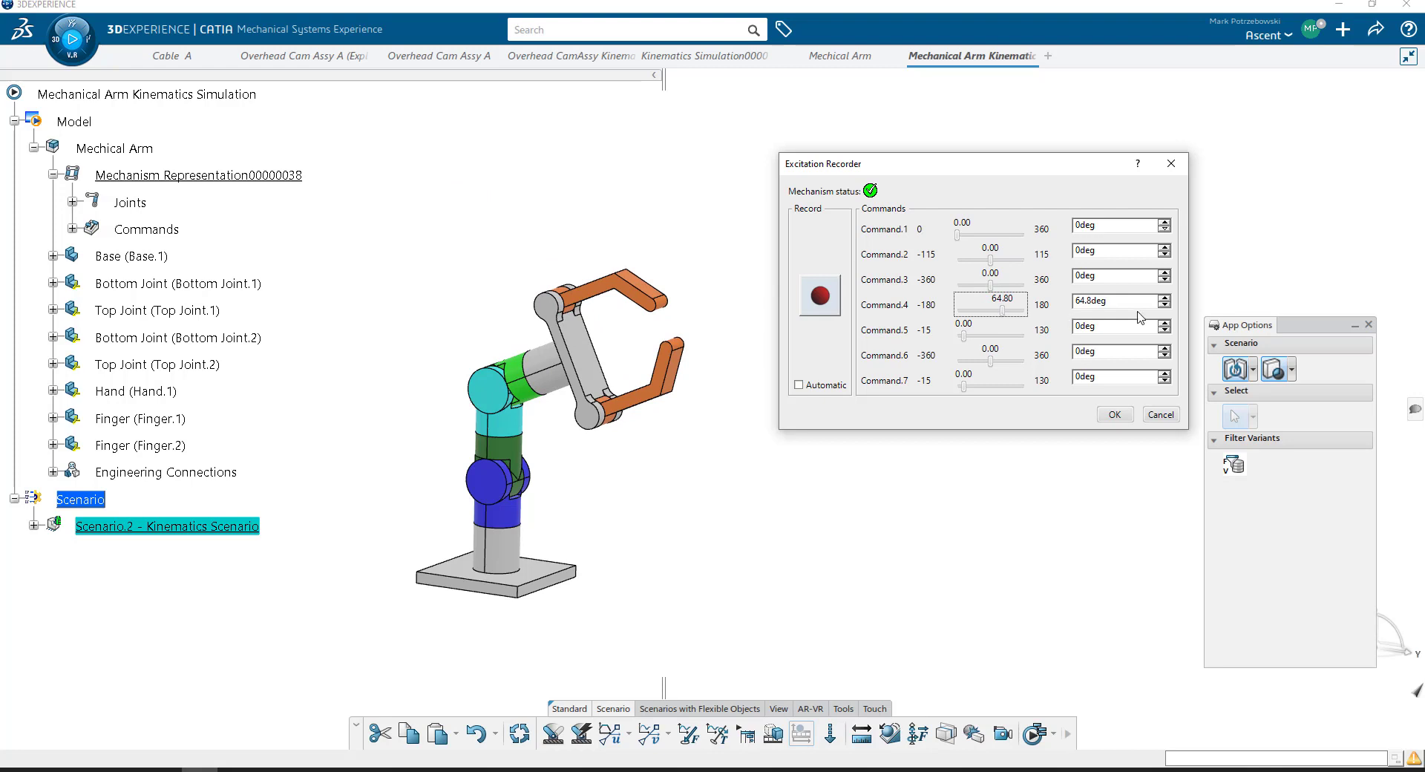
left_click(1104, 305)
left_click_drag(1104, 305, 1013, 291)
type("0")
key("Tab")
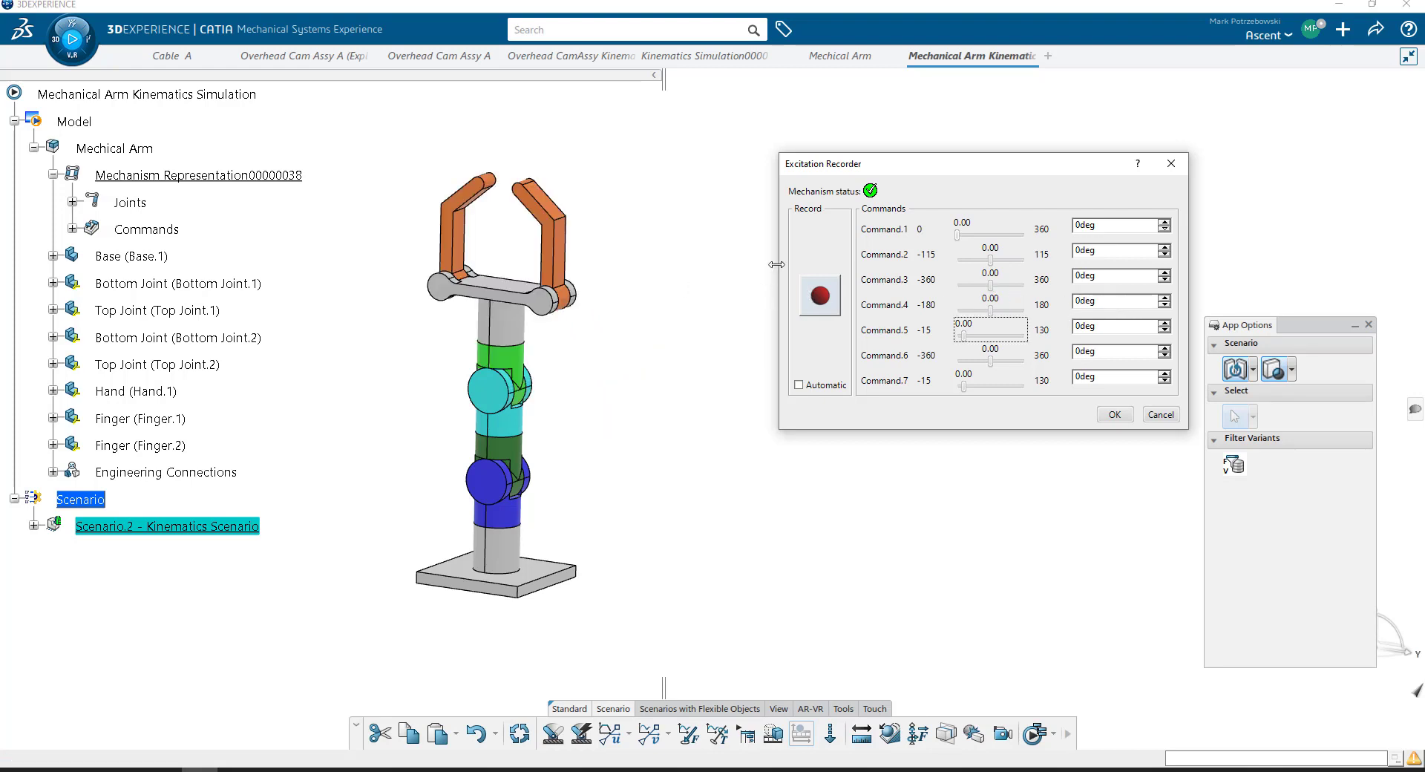
- Record the starting pose with all commands at 0 degrees and a second pose with Command.4 at 75 degrees
left_click(821, 308)
left_click_drag(990, 315, 1003, 319)
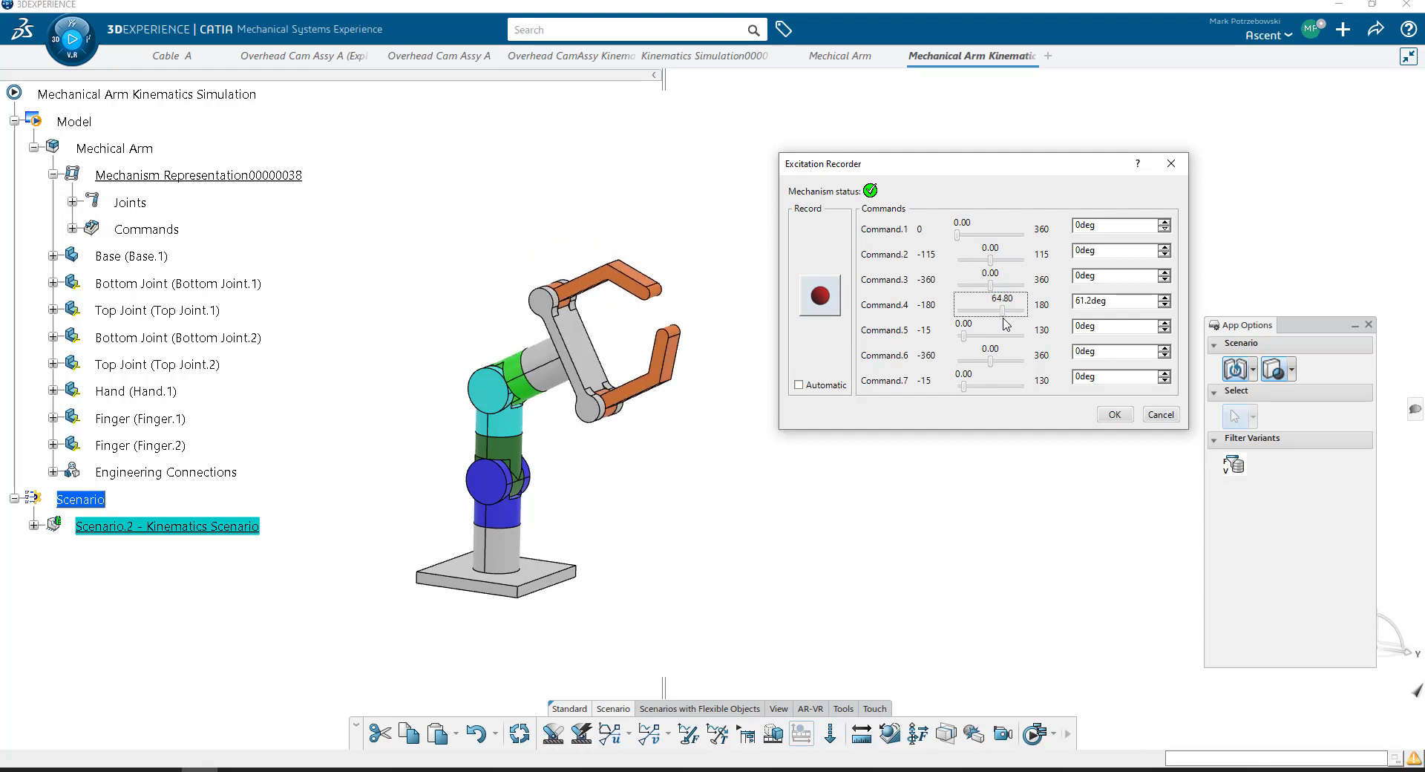
double_click(1077, 300)
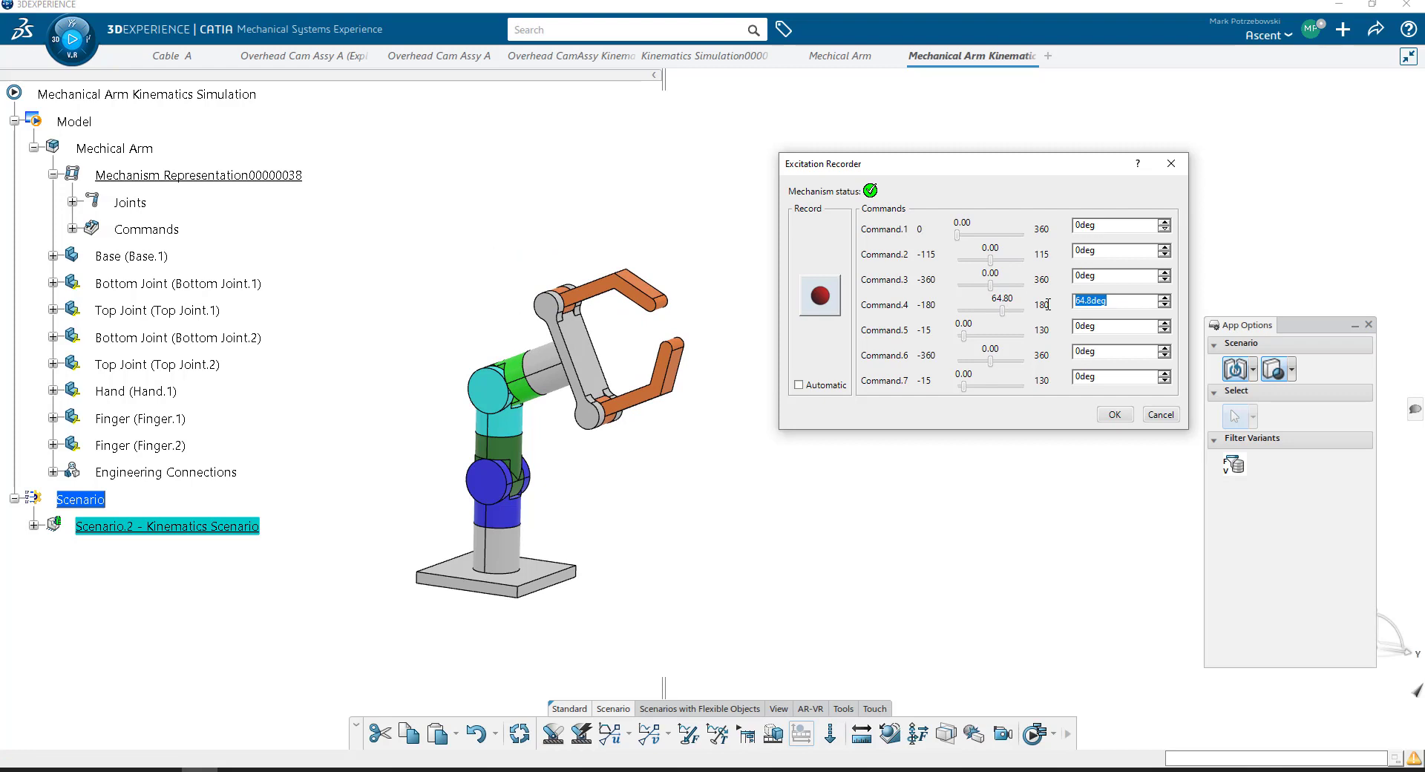
type("75")
key("Tab")
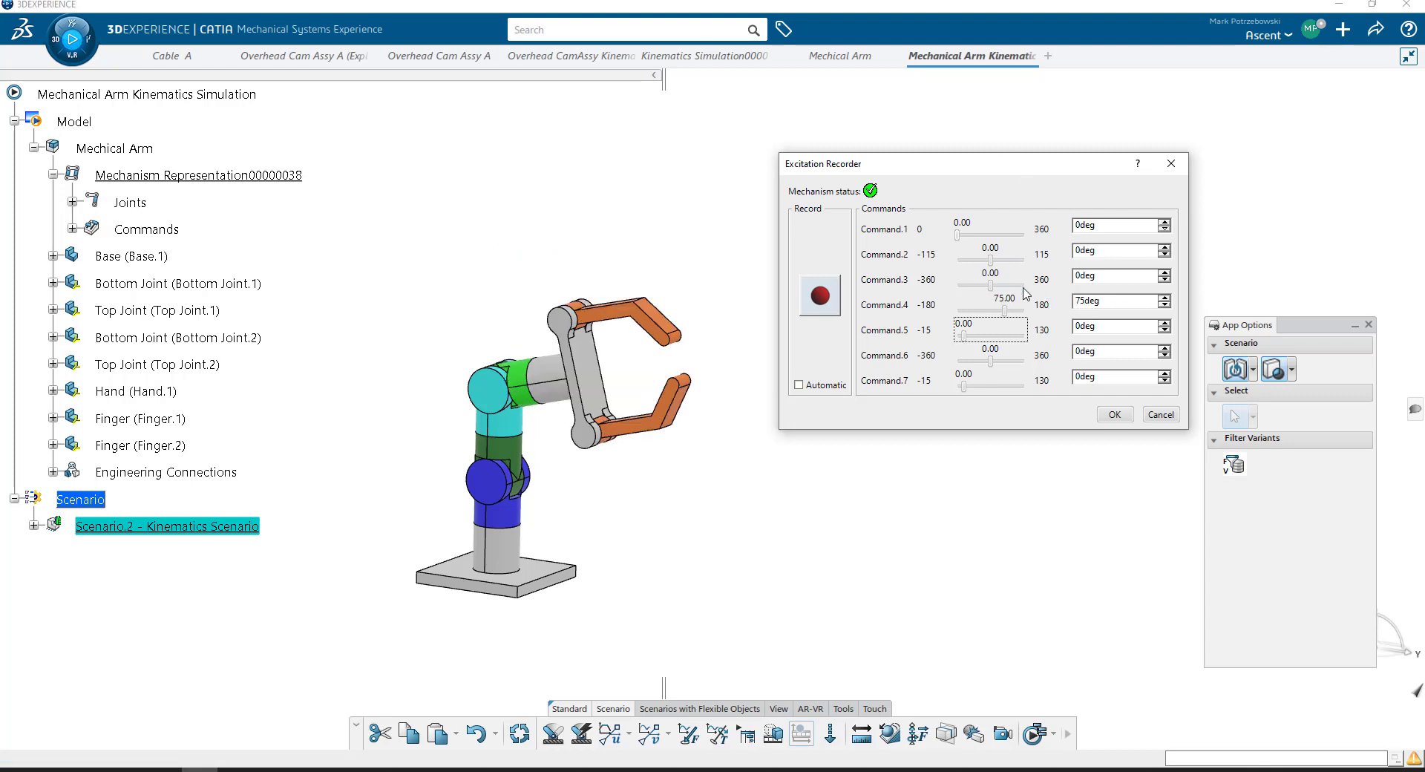
left_click(832, 304)
- Record a pose with Command.5 and Command.7 at 80 and Command.6 at 97.2 degrees, and another with Command.4 at 1.8 degrees
mouse_move(993, 368)
left_mouse_down()
mouse_move(971, 387)
mouse_move(982, 386)
left_mouse_up()
left_click_drag(1129, 375, 1044, 380)
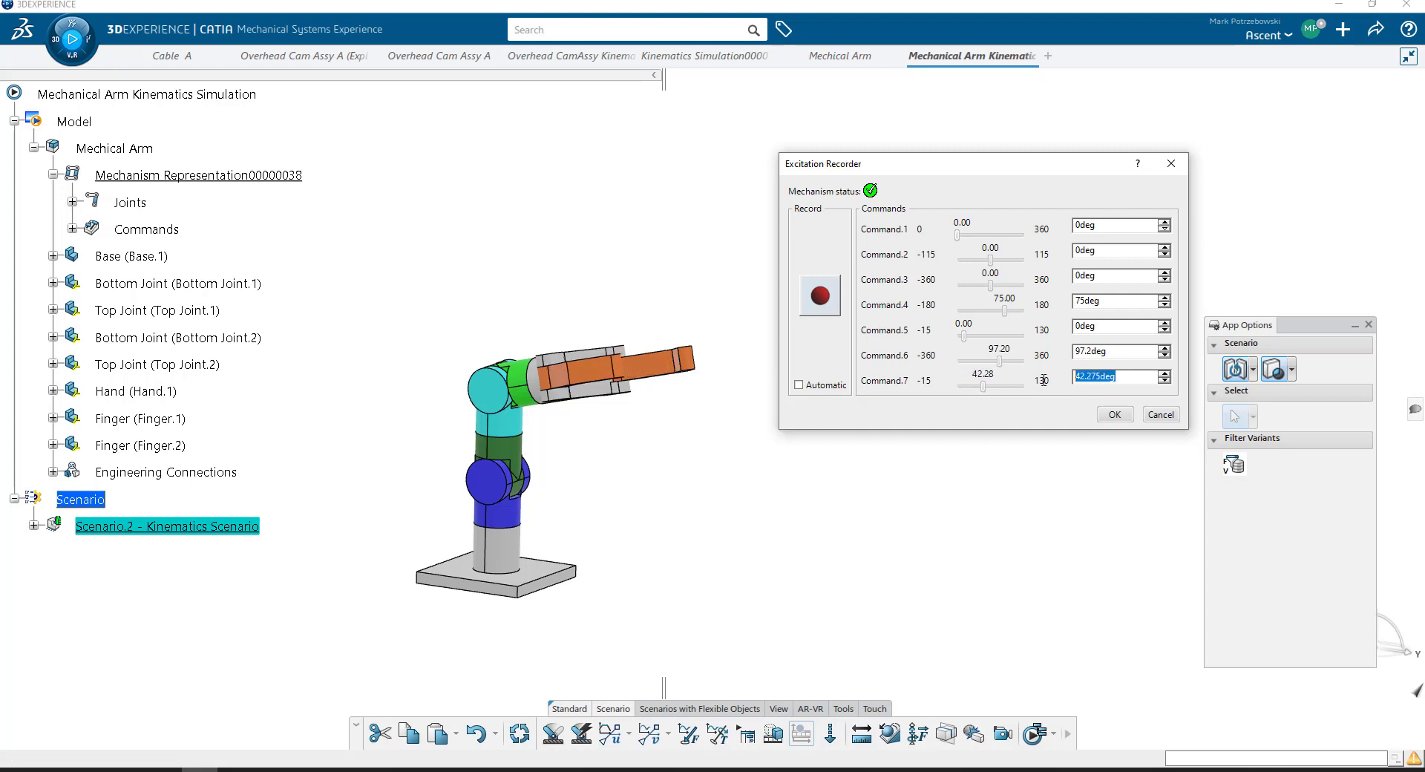
type("80")
key("Tab")
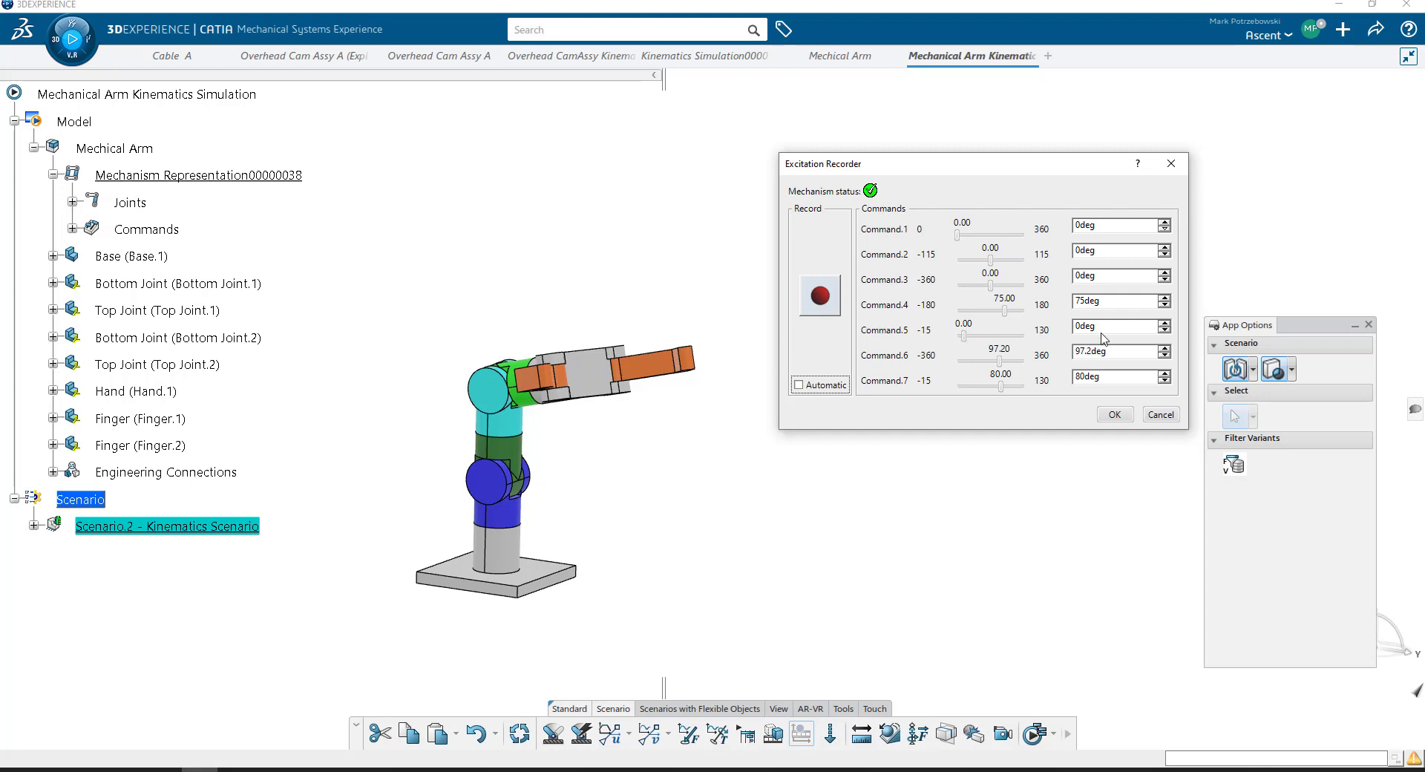
left_click_drag(1103, 331, 1038, 325)
type("80")
key("Tab")
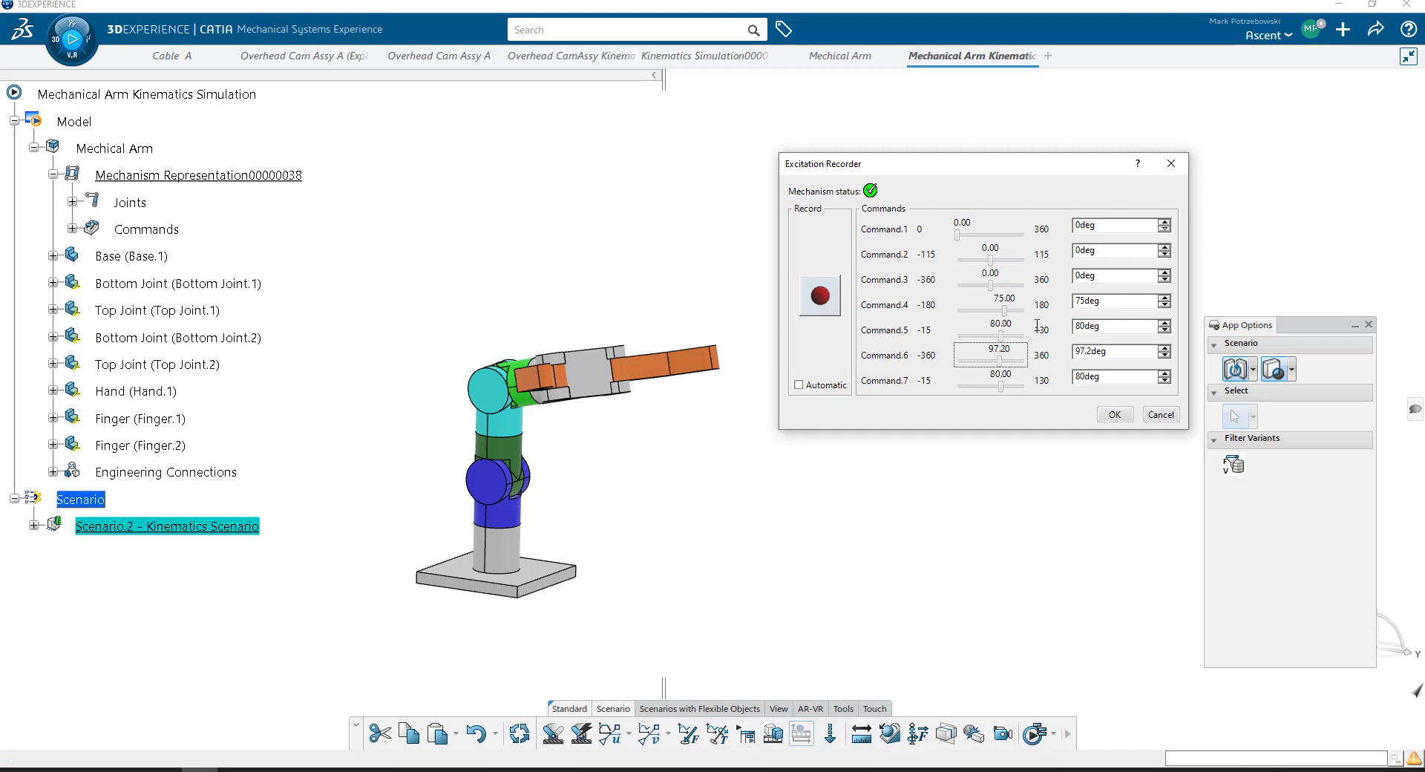
left_click(818, 307)
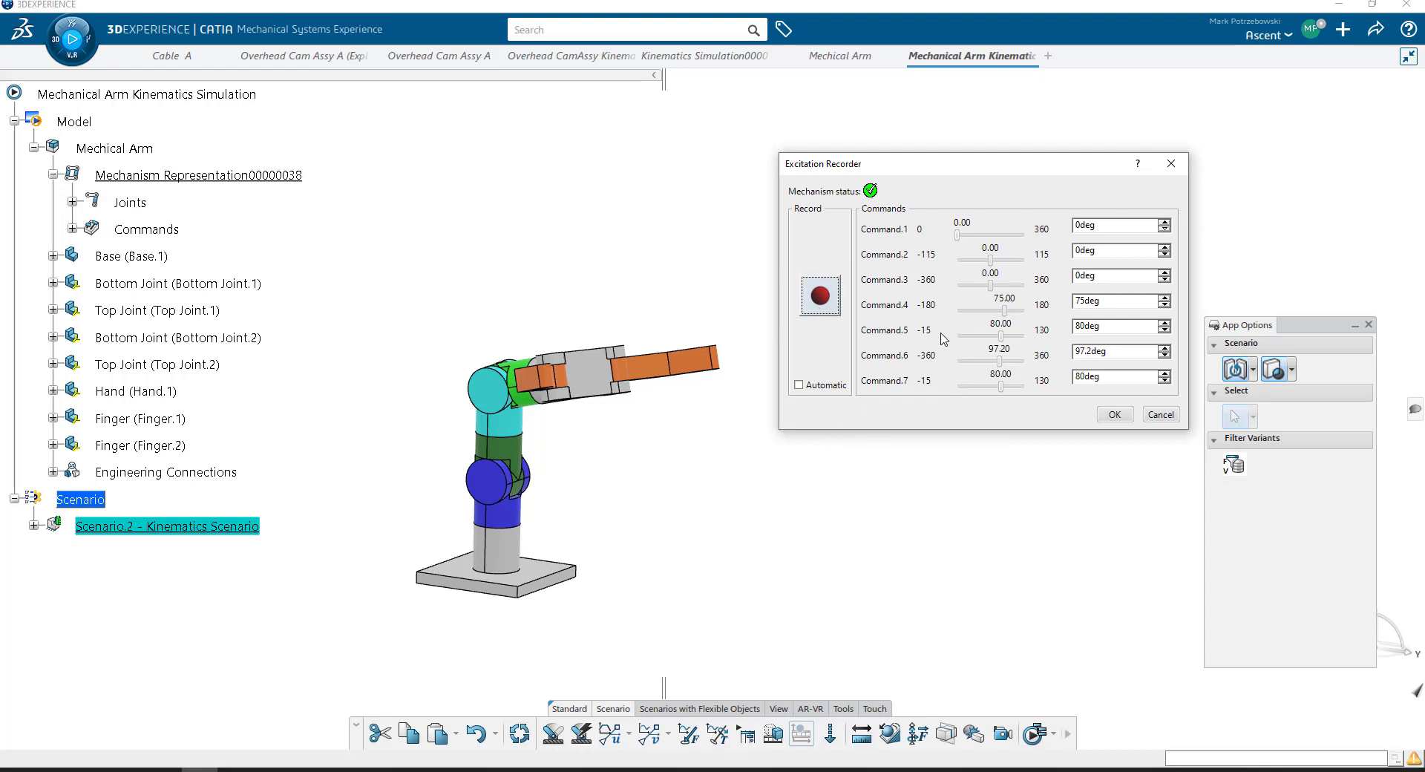
left_click_drag(1006, 313, 992, 317)
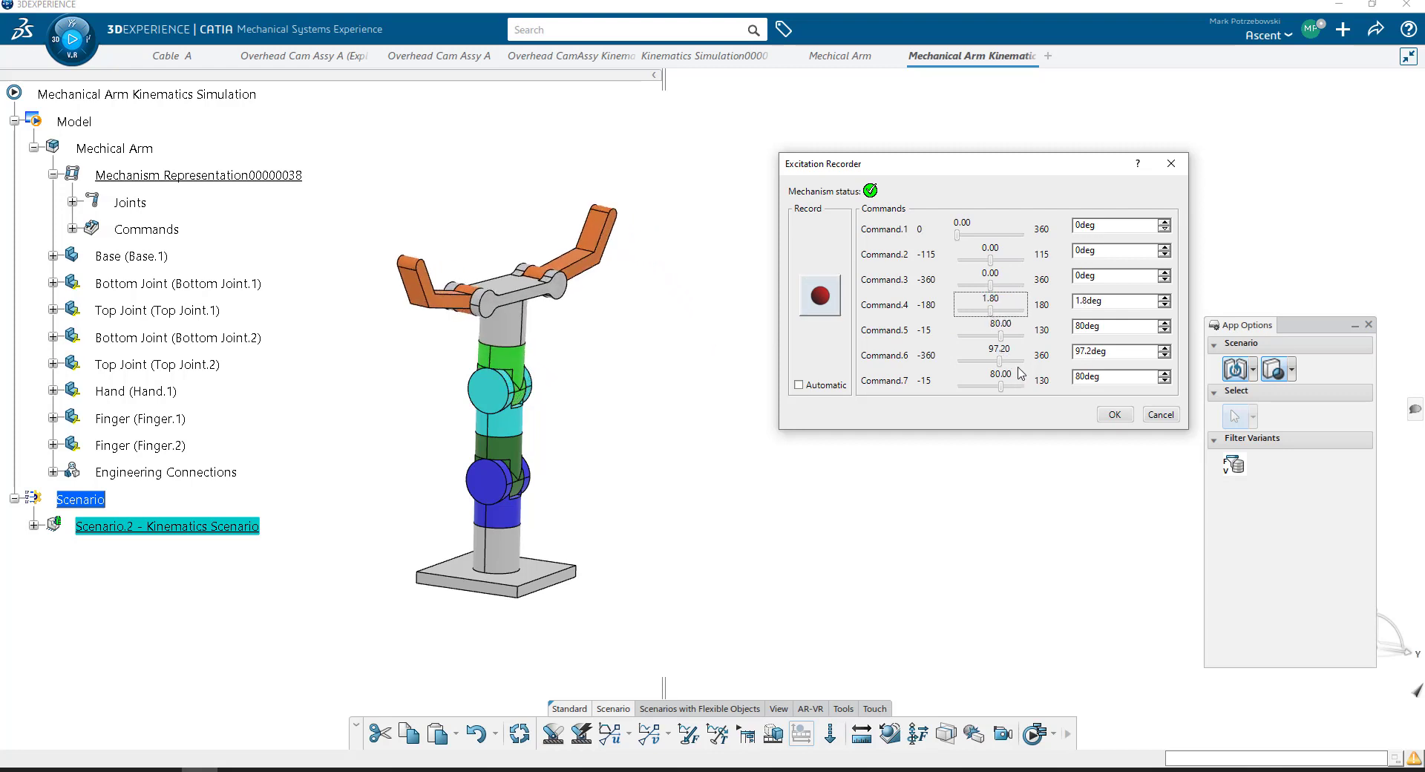
left_click(836, 309)
- Record a final pose with Command.5 and Command.7 at -10 degrees, and finish the excitation recording
left_click_drag(988, 343, 927, 340)
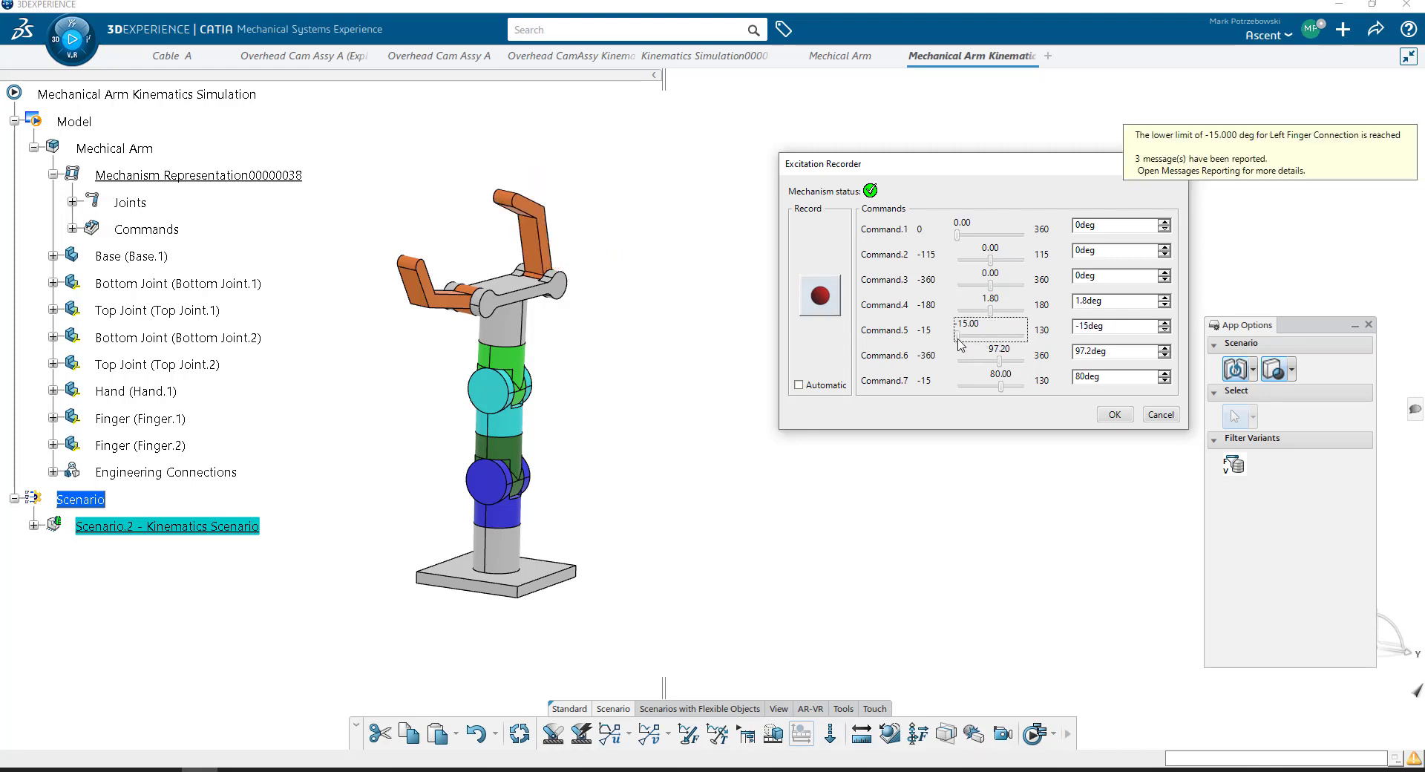
key("Tab")
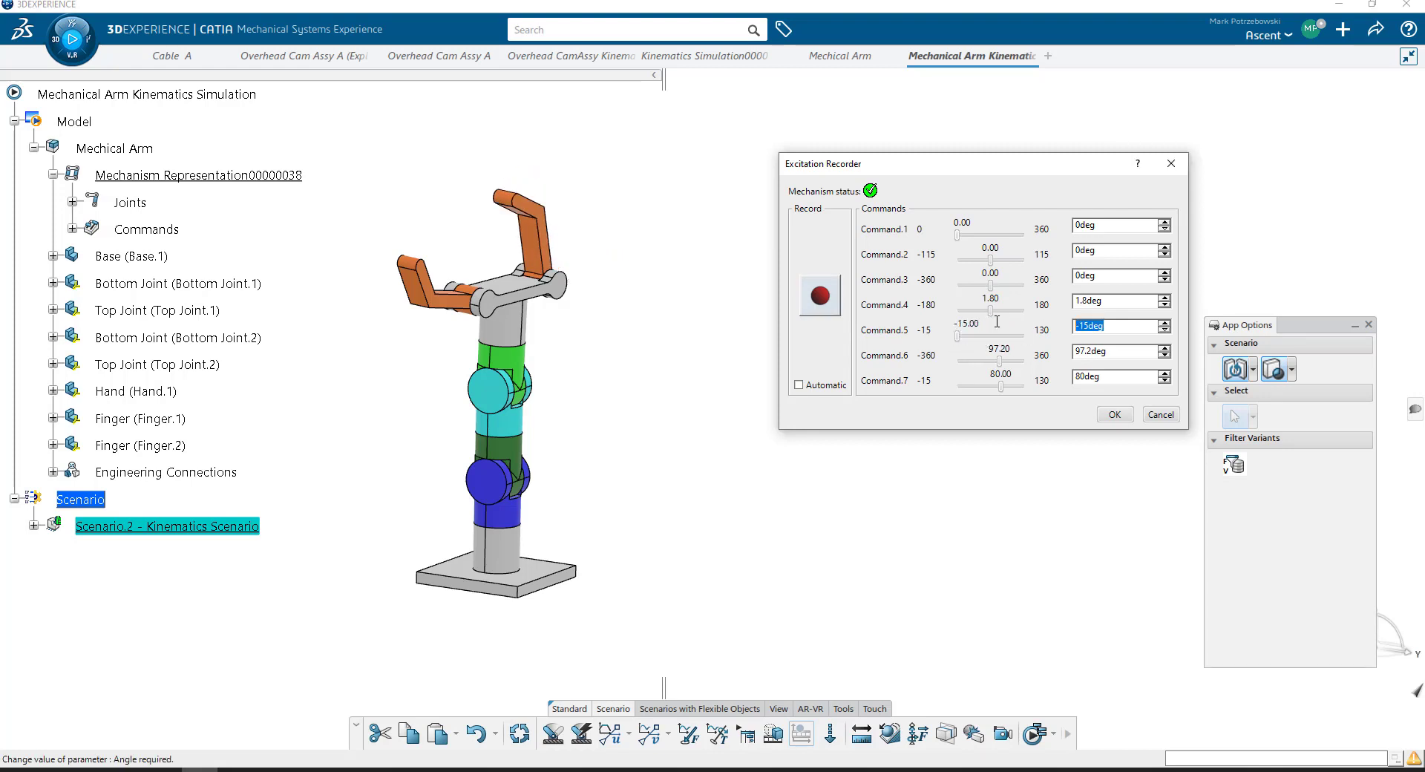
type("-10")
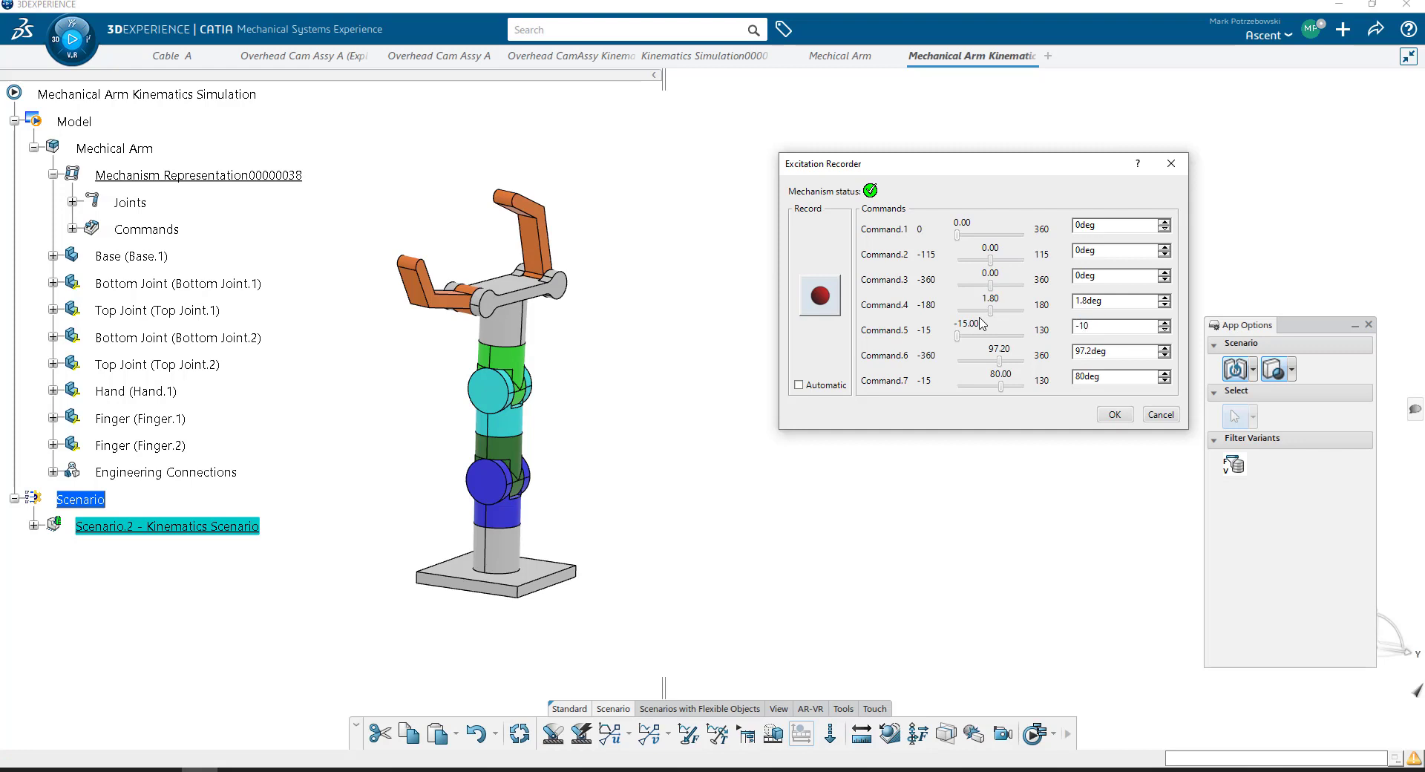
key("Tab")
key("Tab")
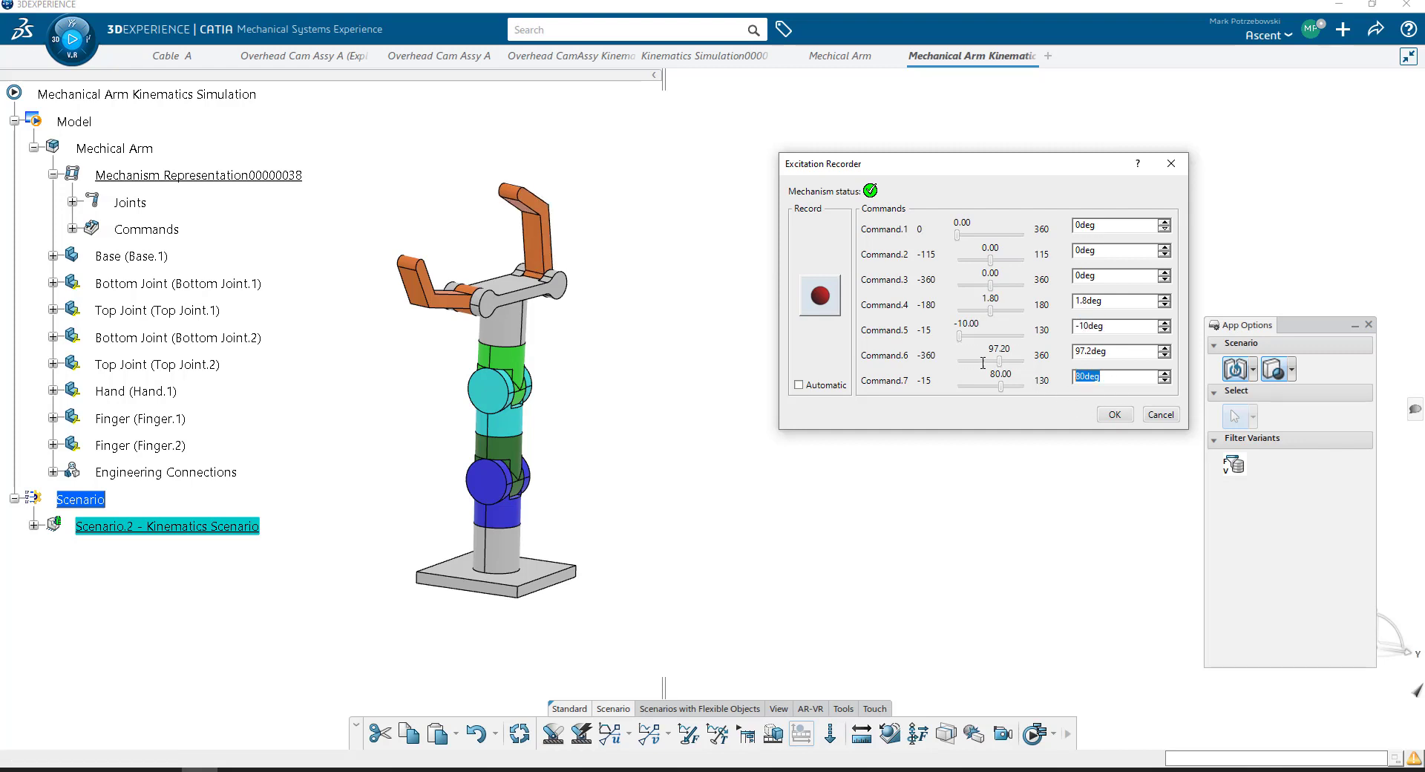
type("-10")
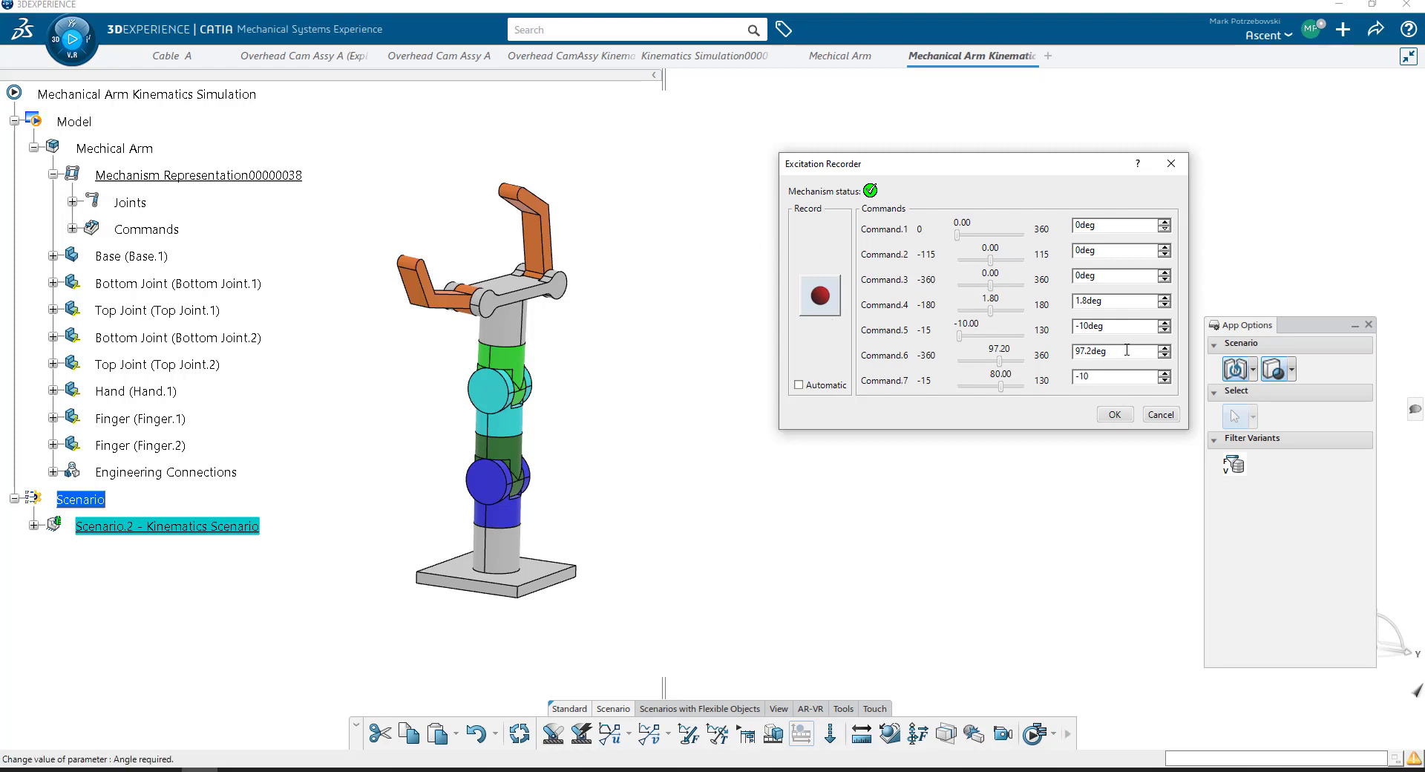
key("Return")
middle_click_drag(560, 248, 392, 245)
middle_click(469, 265)
middle_click_drag(576, 283, 575, 261)
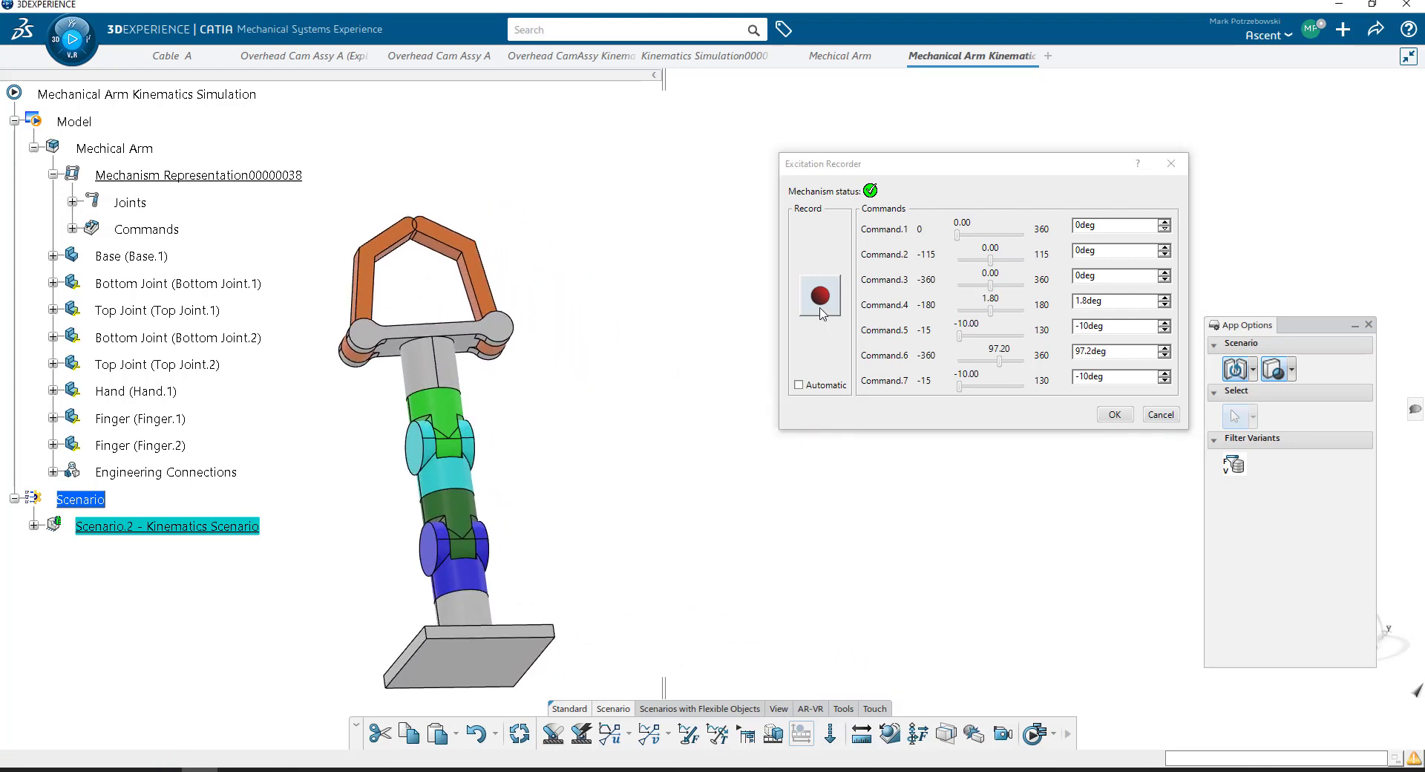
left_click(820, 312)
left_click(1114, 415)
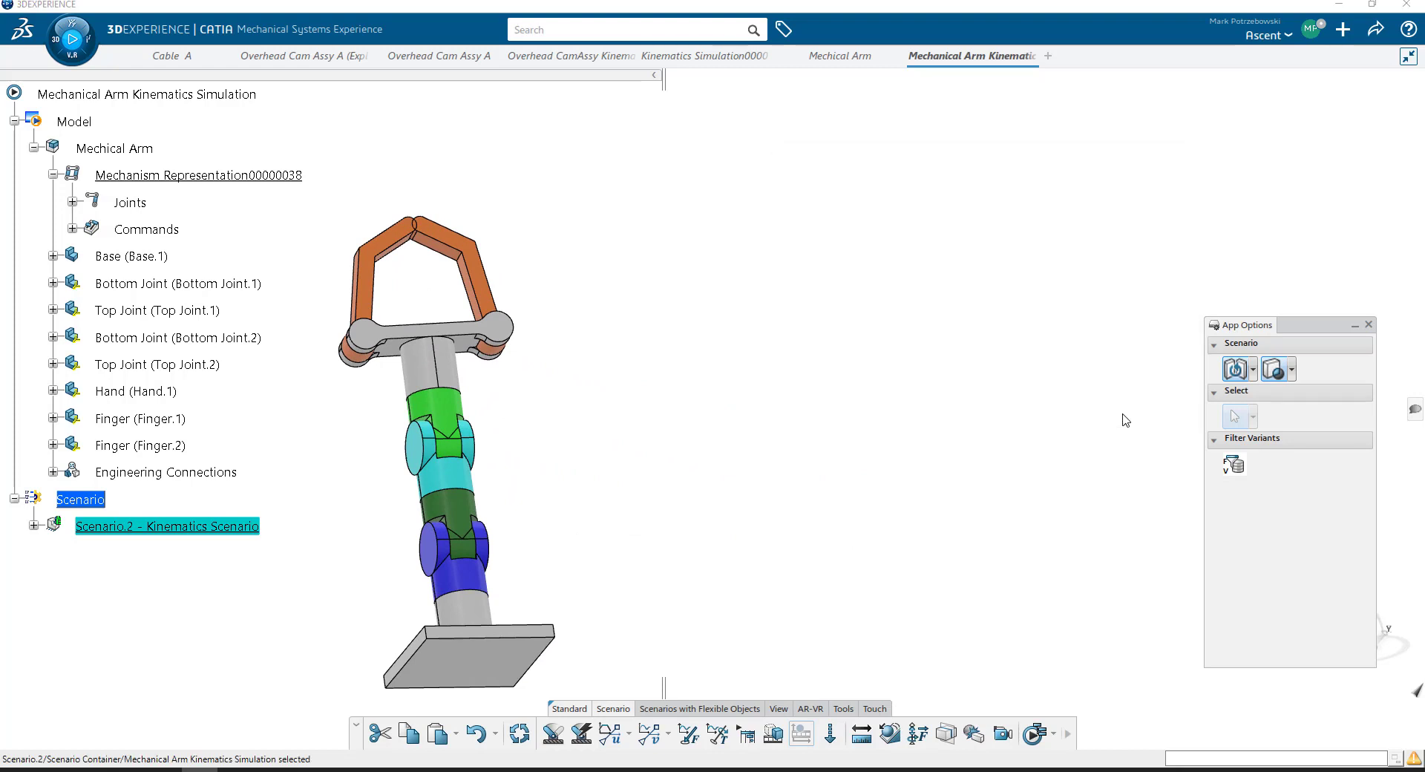
- Compute and generate the results of Scenario.2 with global update, and play the resulting animation
middle_click_drag(603, 342, 776, 391)
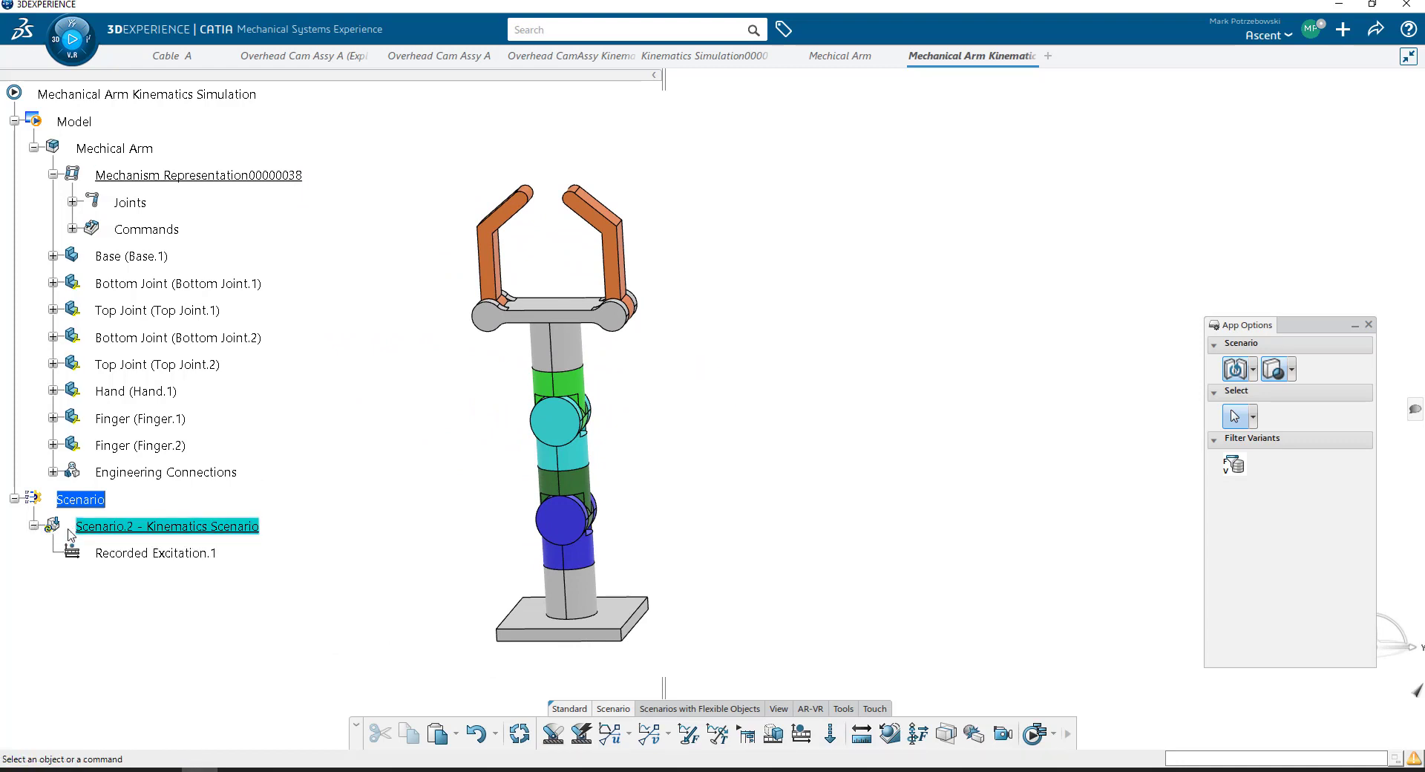
left_click(1035, 734)
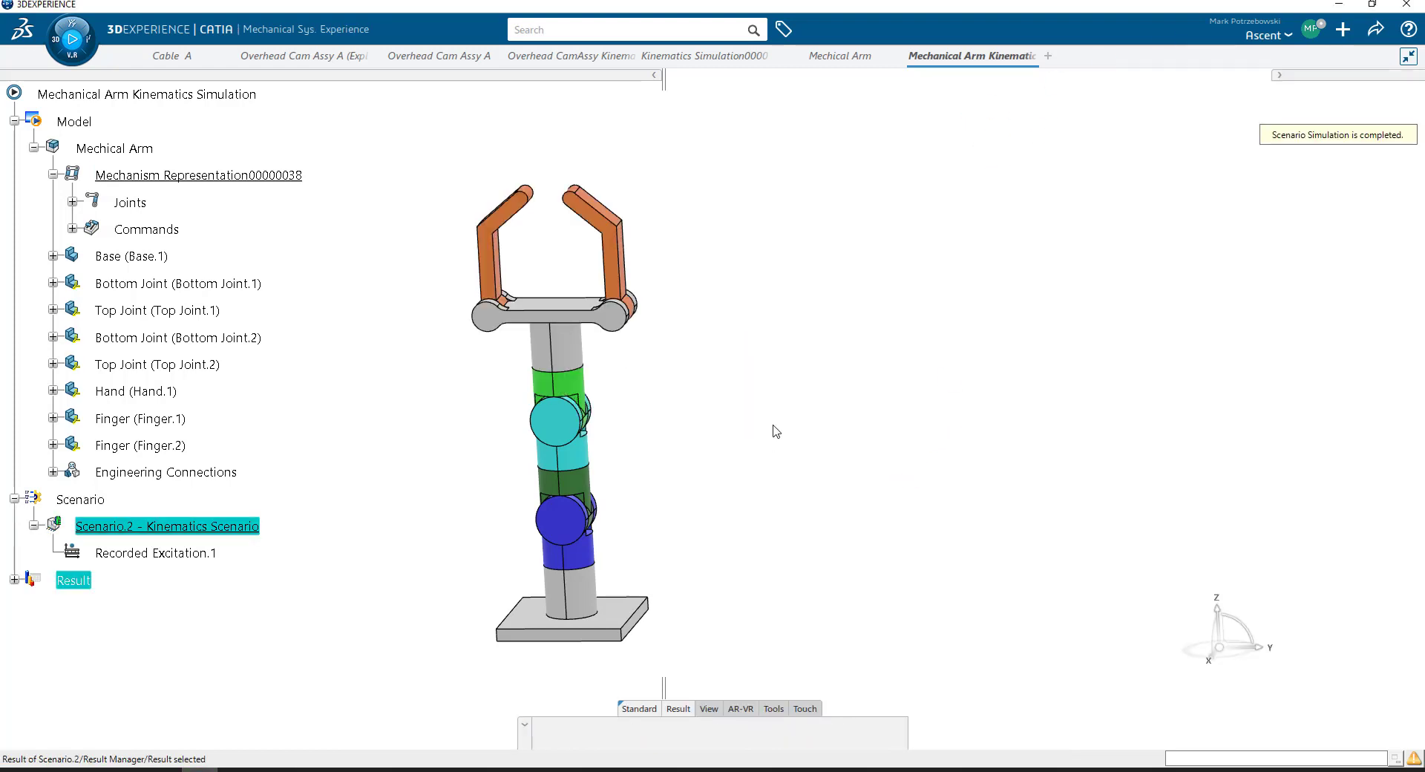
left_click(14, 580)
left_click(81, 582)
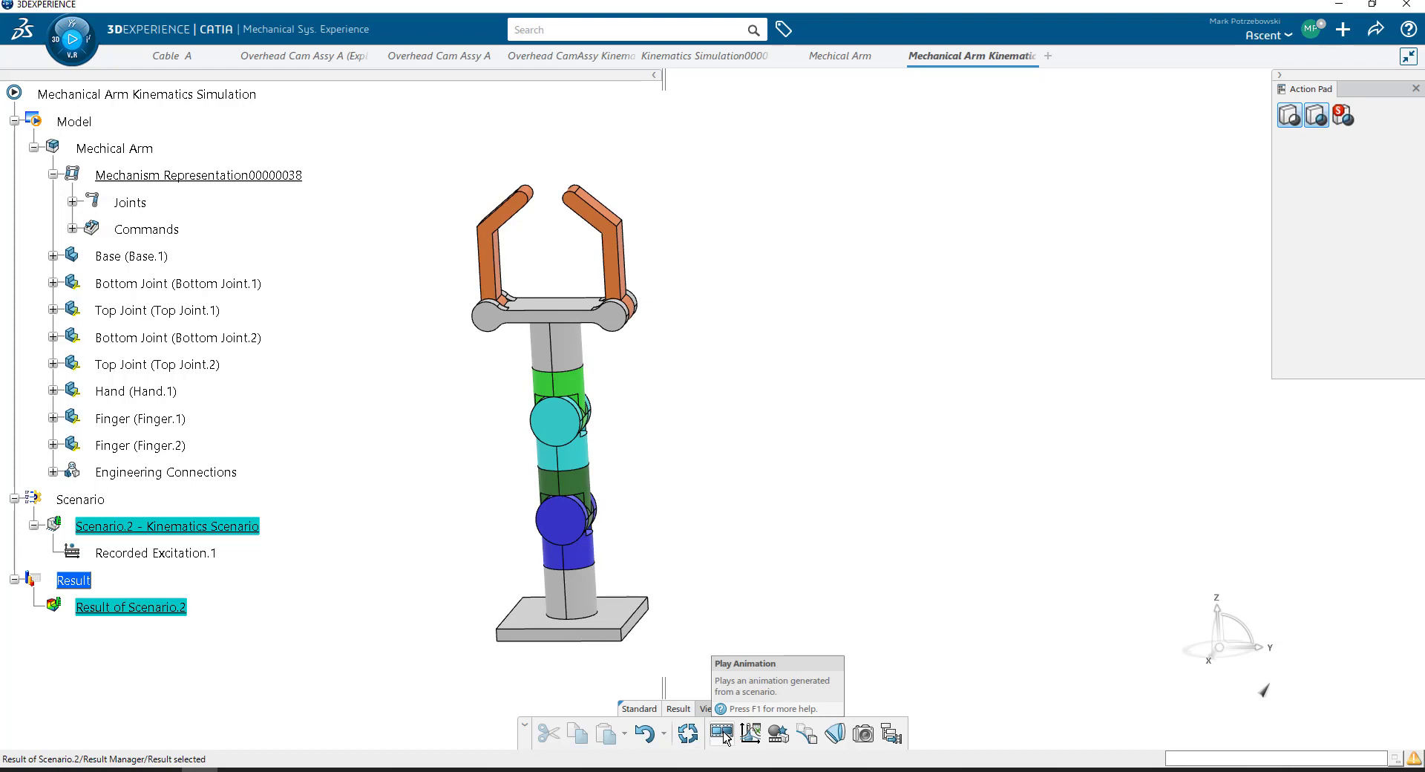
left_click(721, 733)
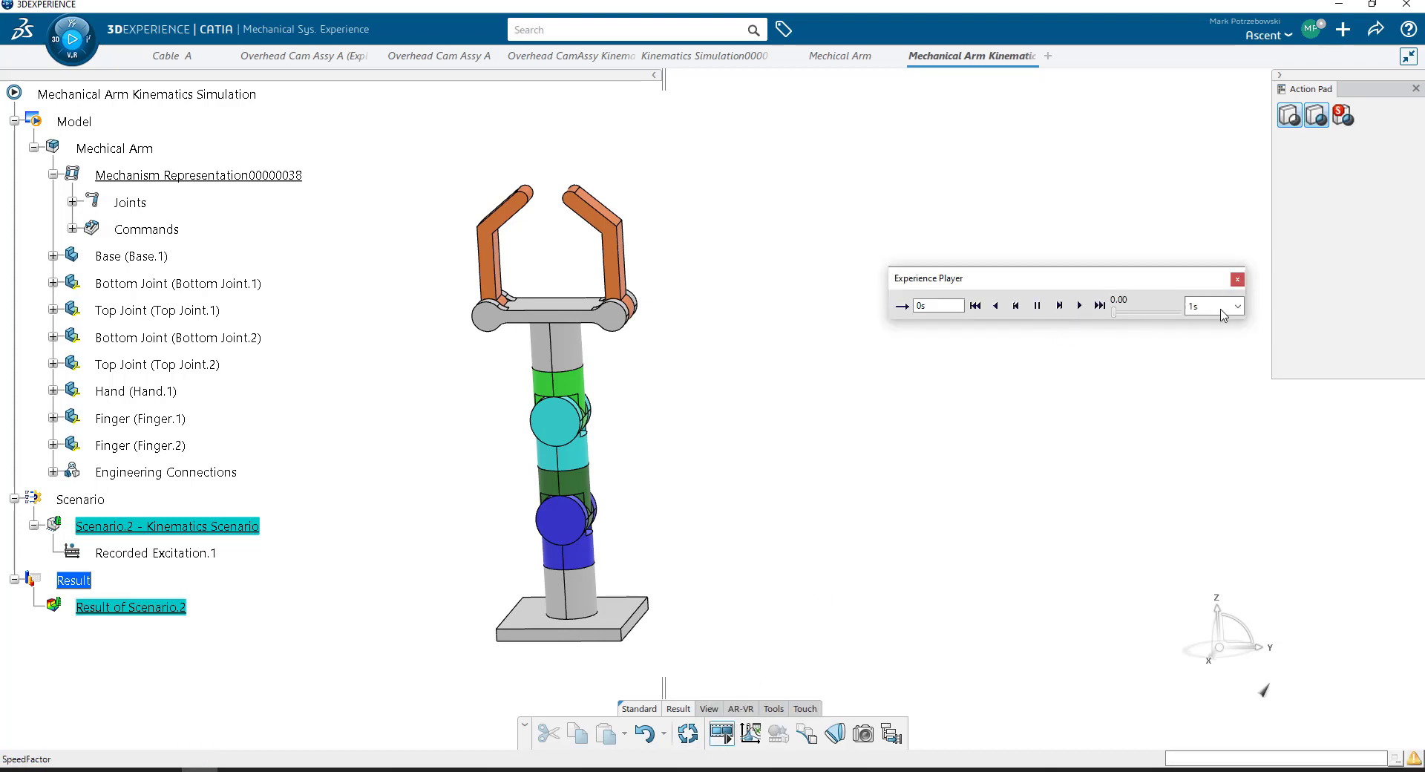
left_click(1079, 305)
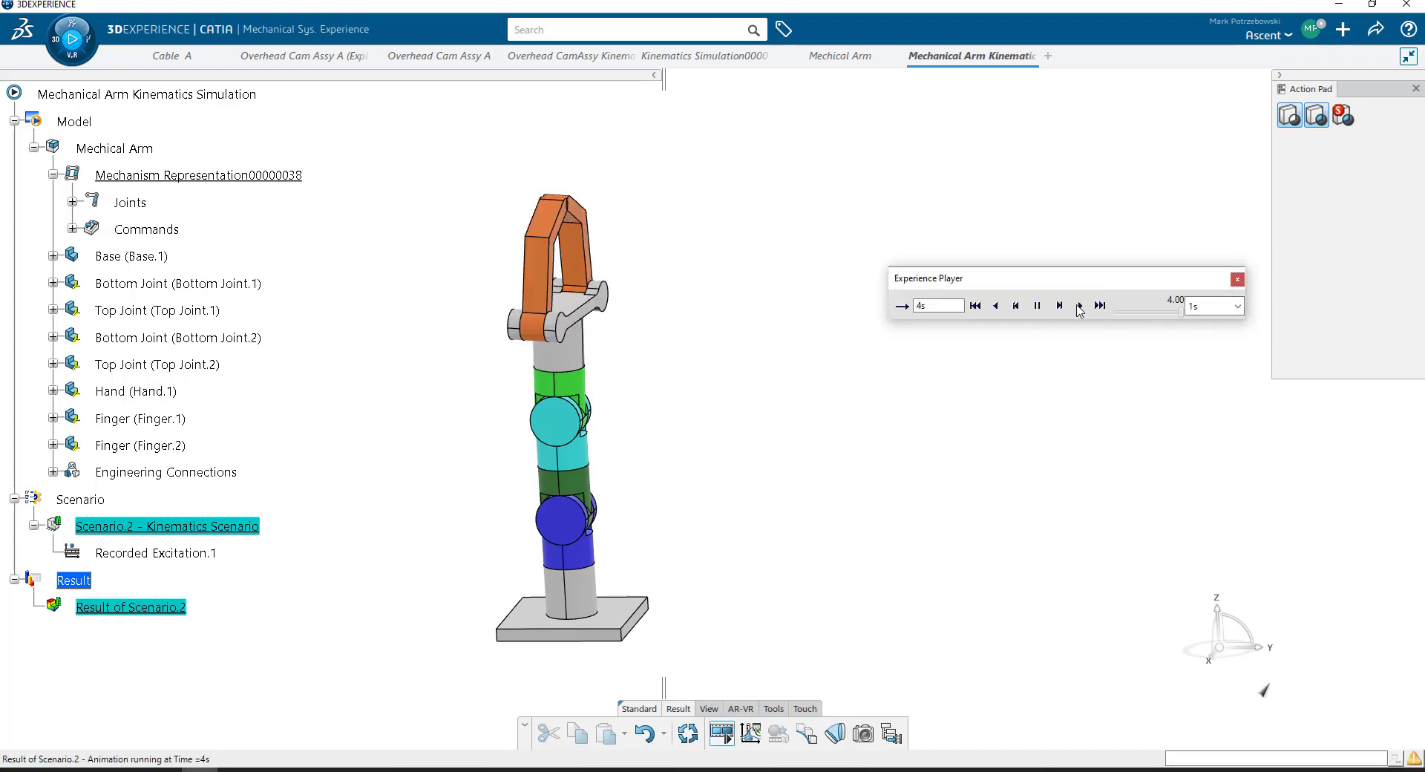
- Replay the Scenario.2 animation with the player speed set to 0.01 s
left_click(1237, 306)
left_click(1225, 340)
left_click(1236, 307)
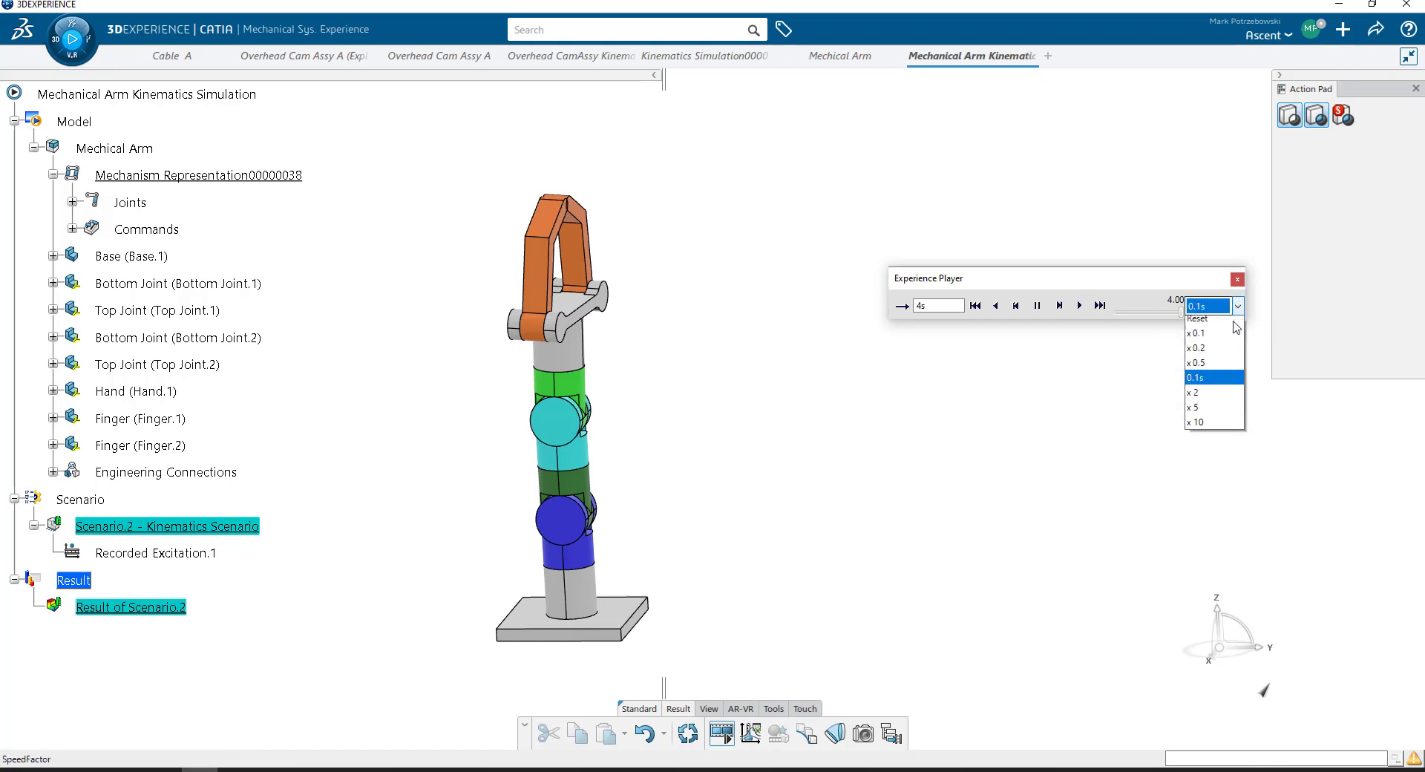
left_click(1230, 340)
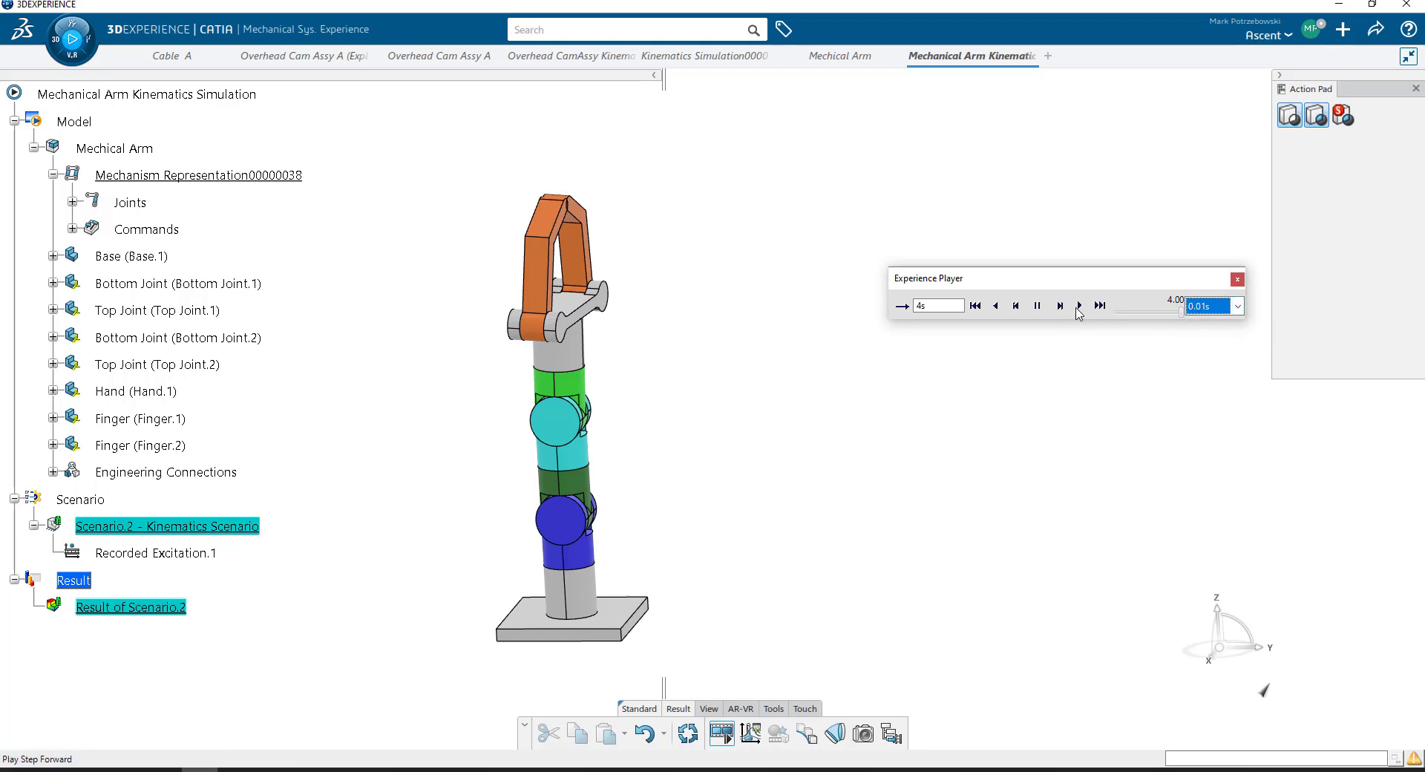
left_click(1079, 305)
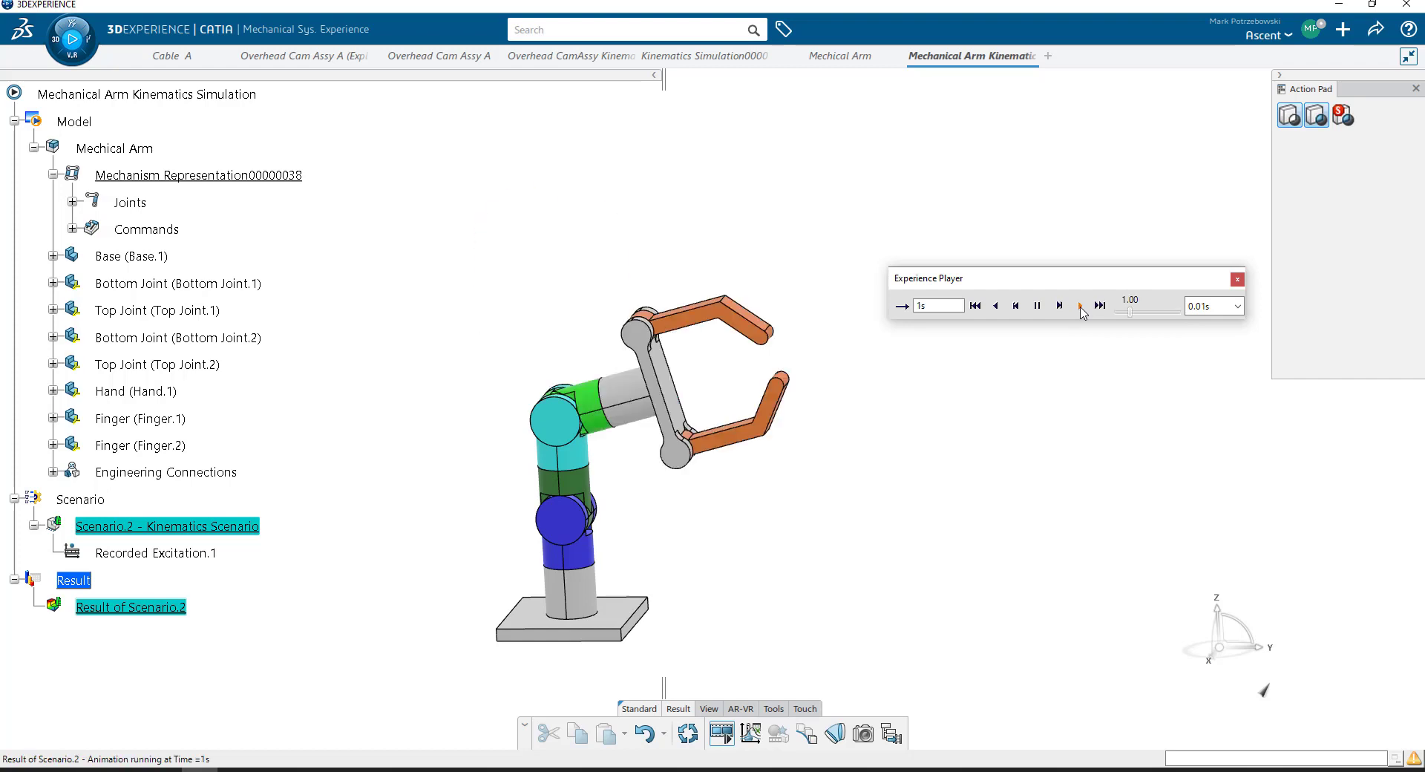
- Replay the Scenario.2 animation in loop mode at a player speed of 0.001 s, and close the player
left_click(1237, 306)
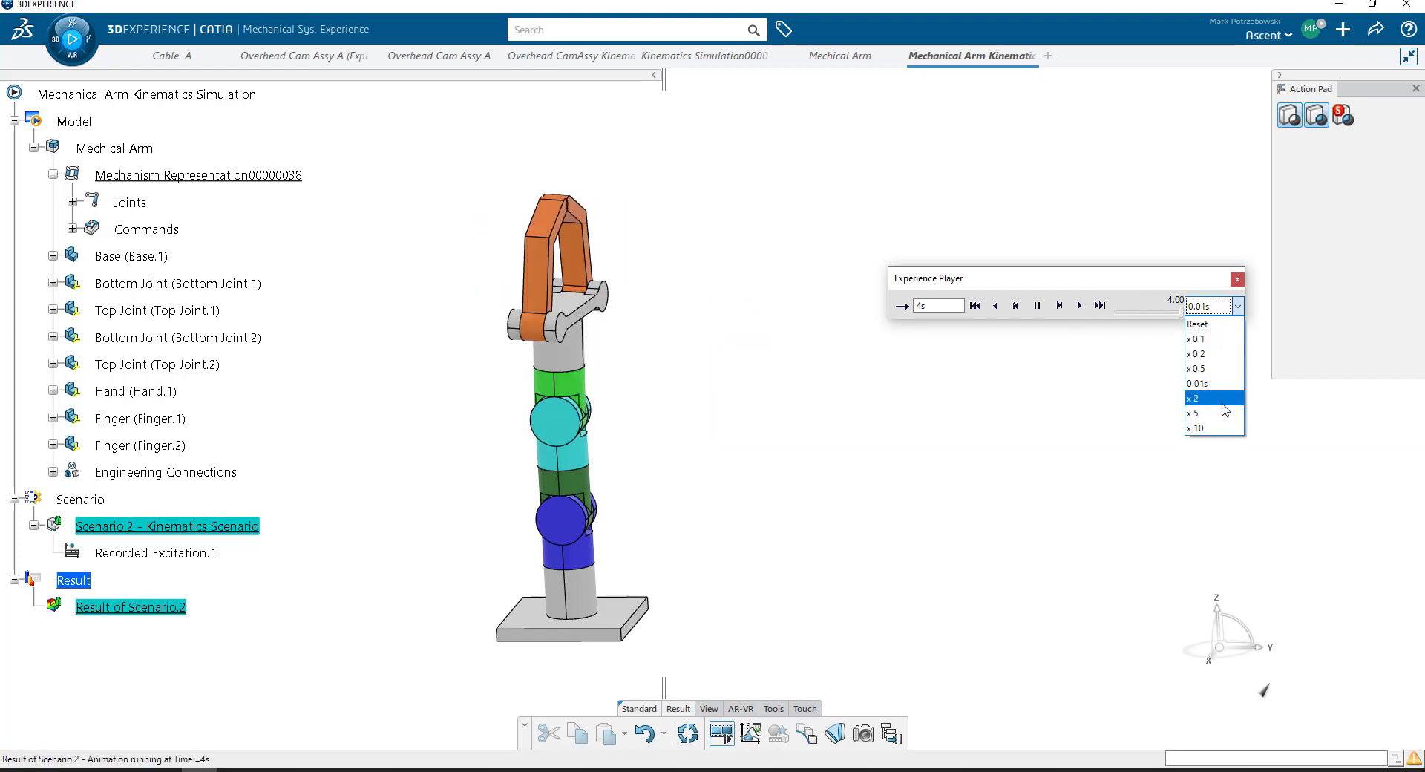
left_click(1197, 338)
left_click(1080, 307)
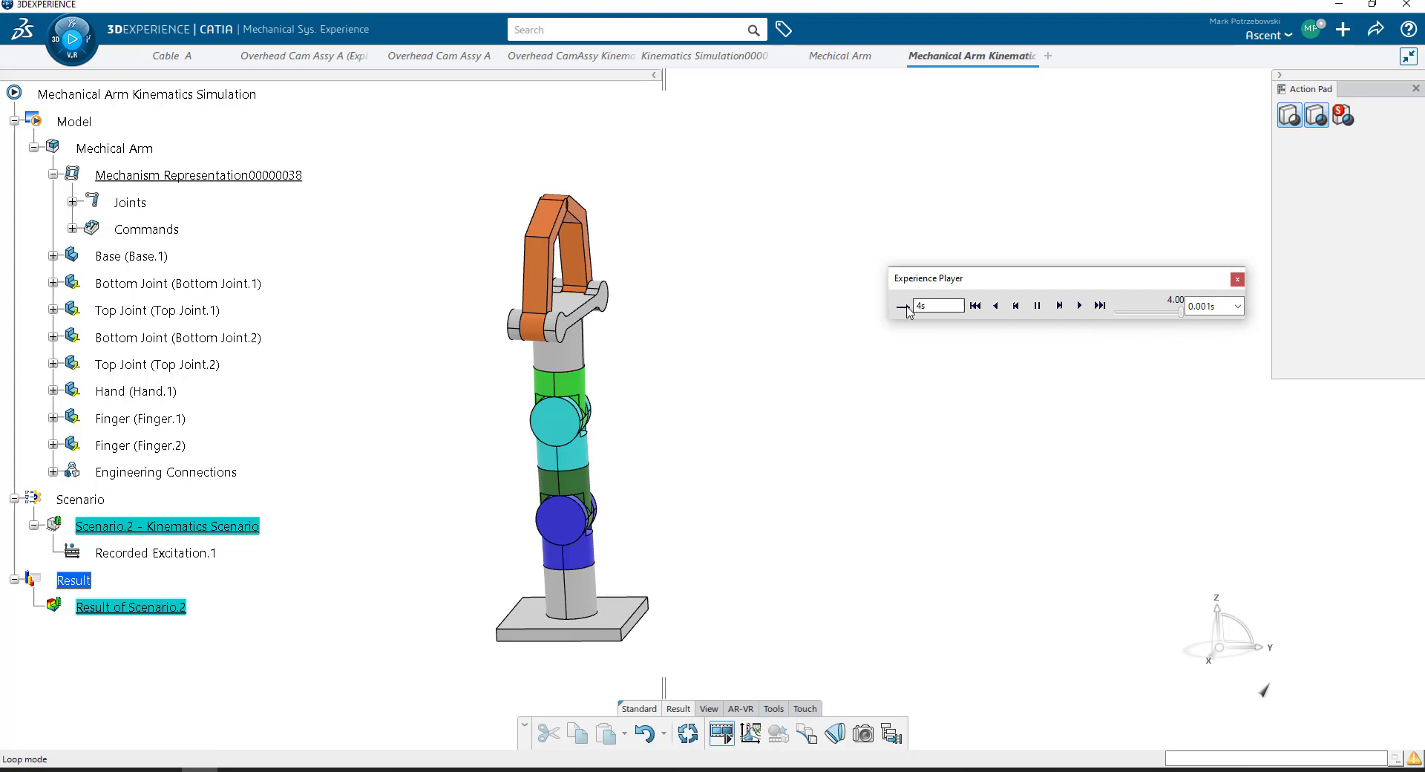
left_click(1079, 306)
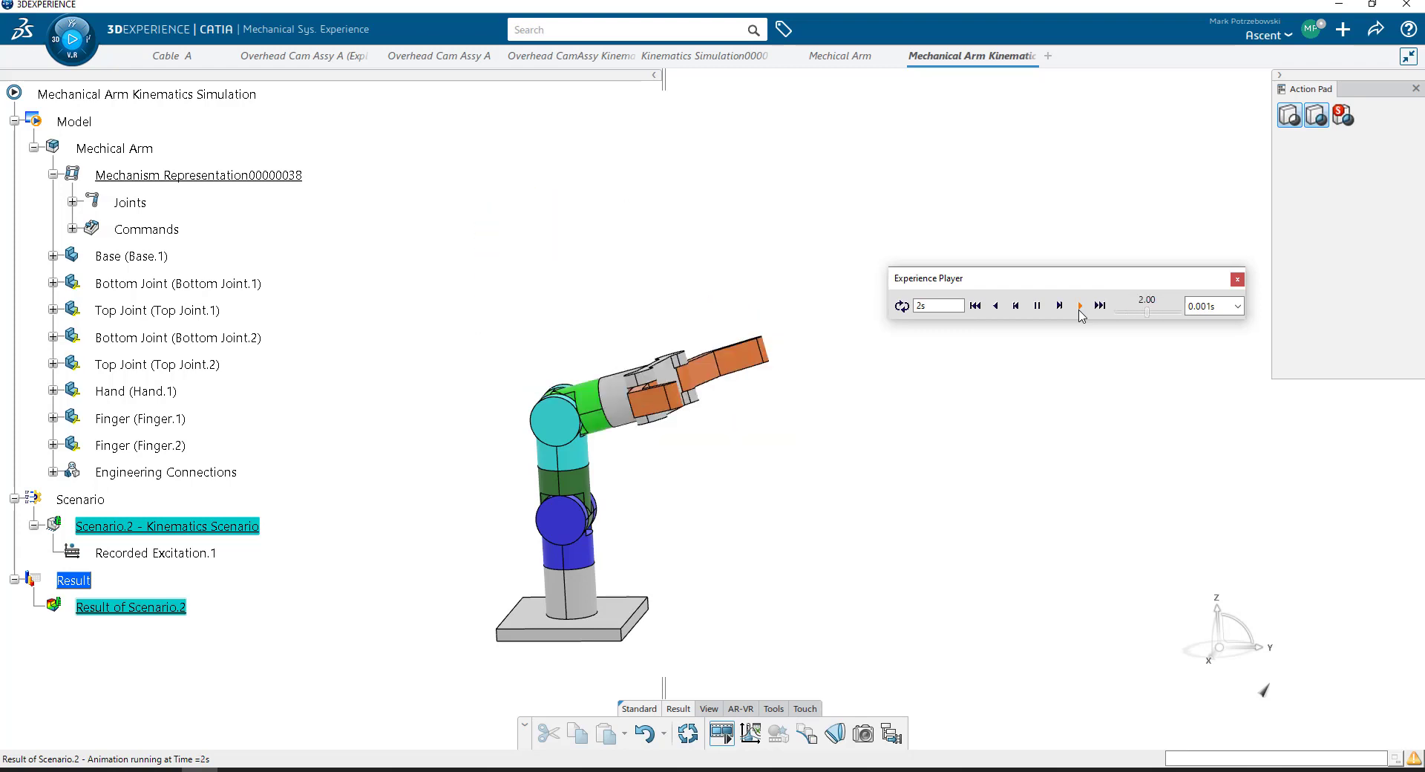
left_click(1038, 306)
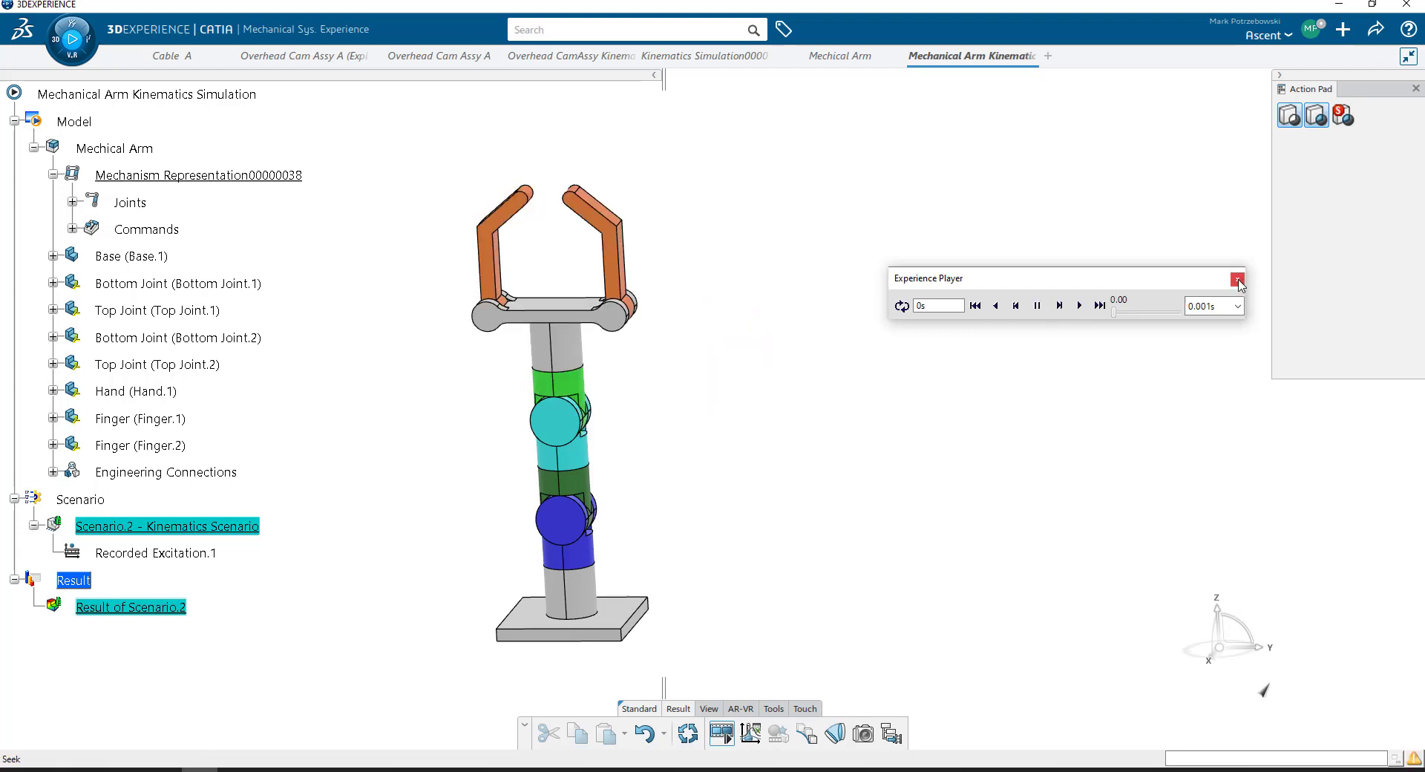
left_click(1237, 278)
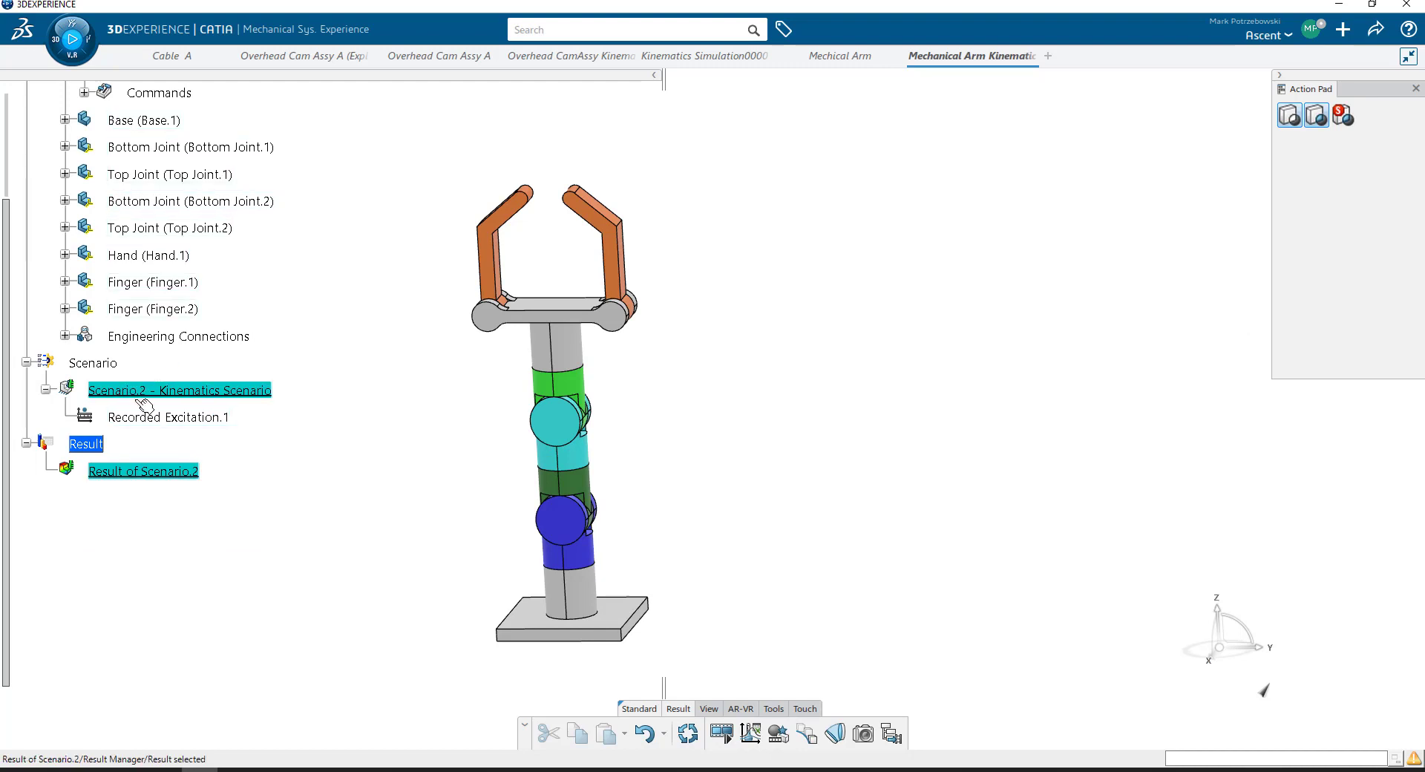
- Export the animation of Result of Scenario.2 into the Mechical Arm product
scroll(191, 252, "up", 5)
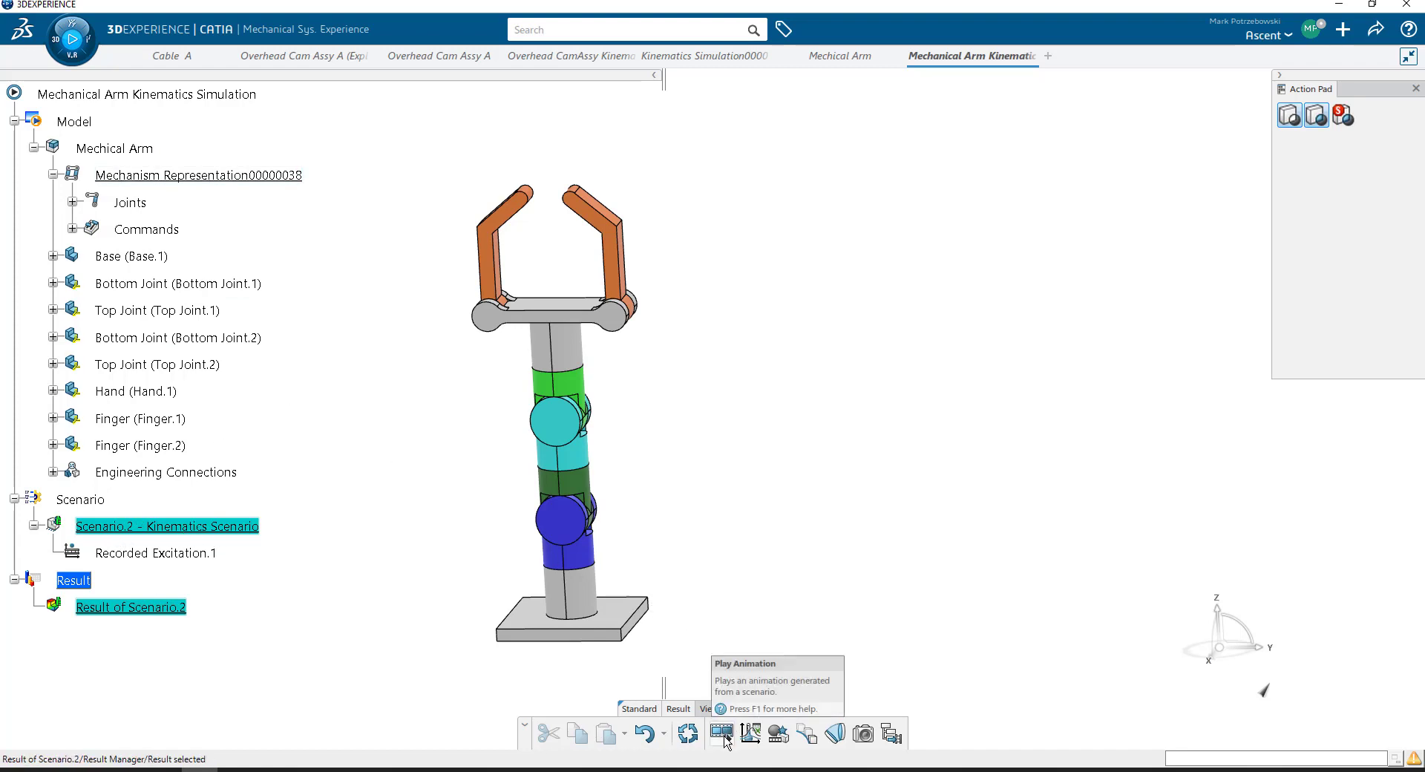
scroll(312, 308, "up", 2)
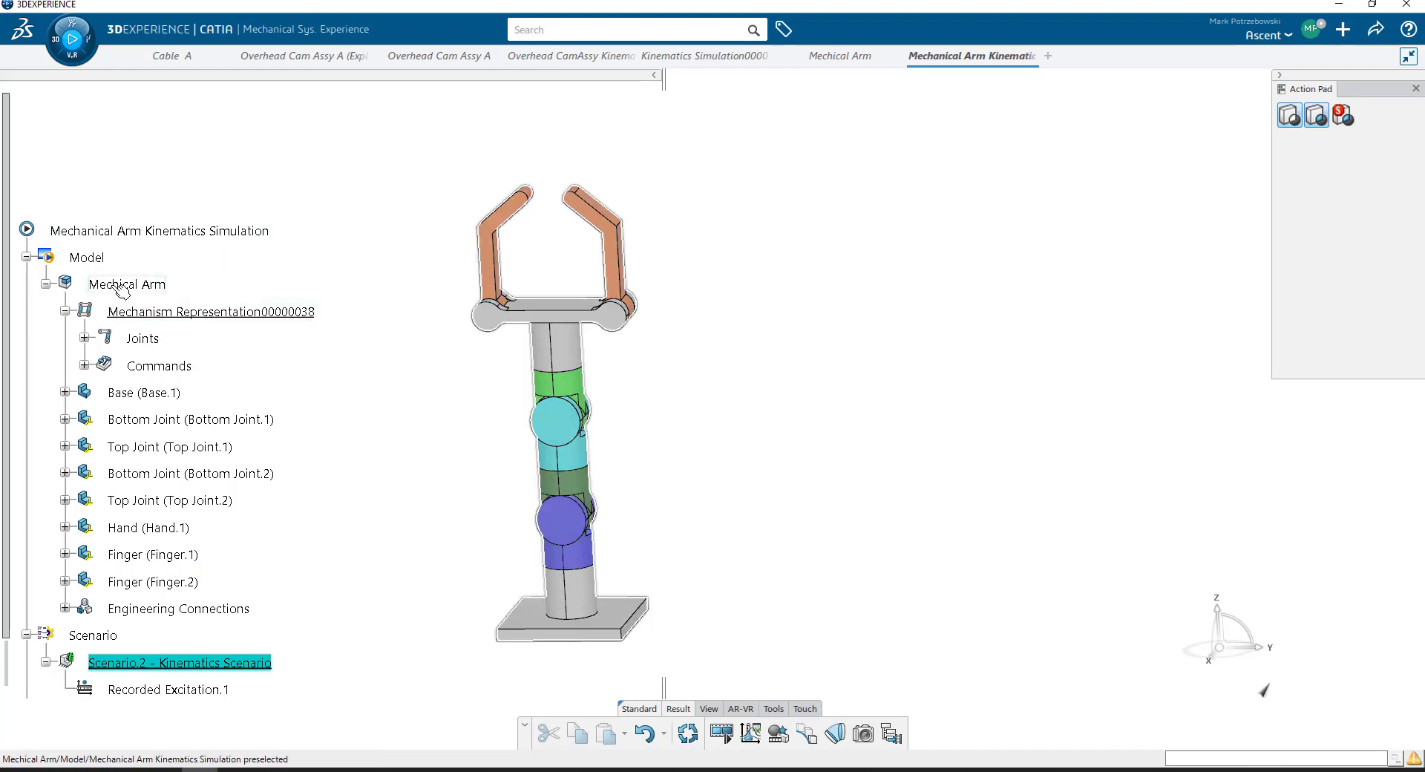
left_click(150, 286)
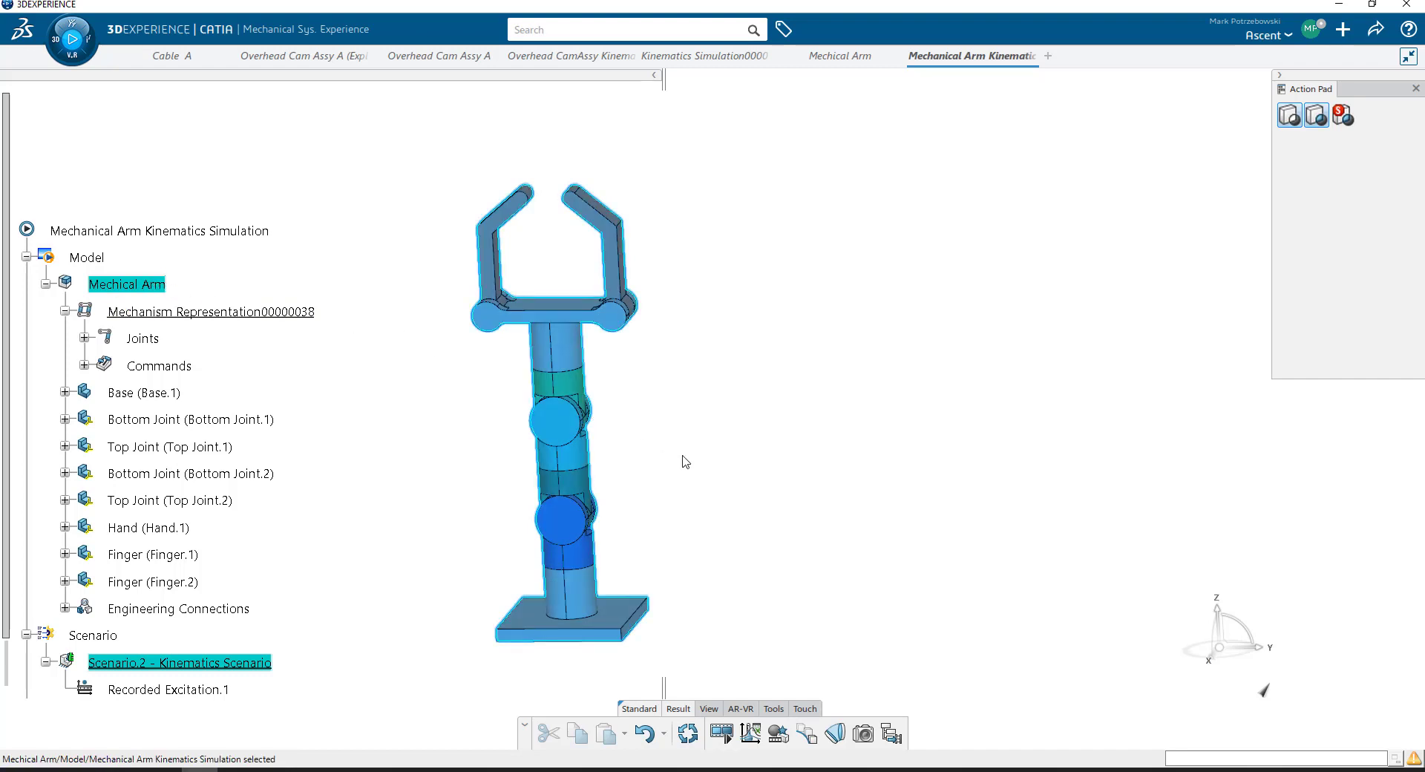
left_click(893, 736)
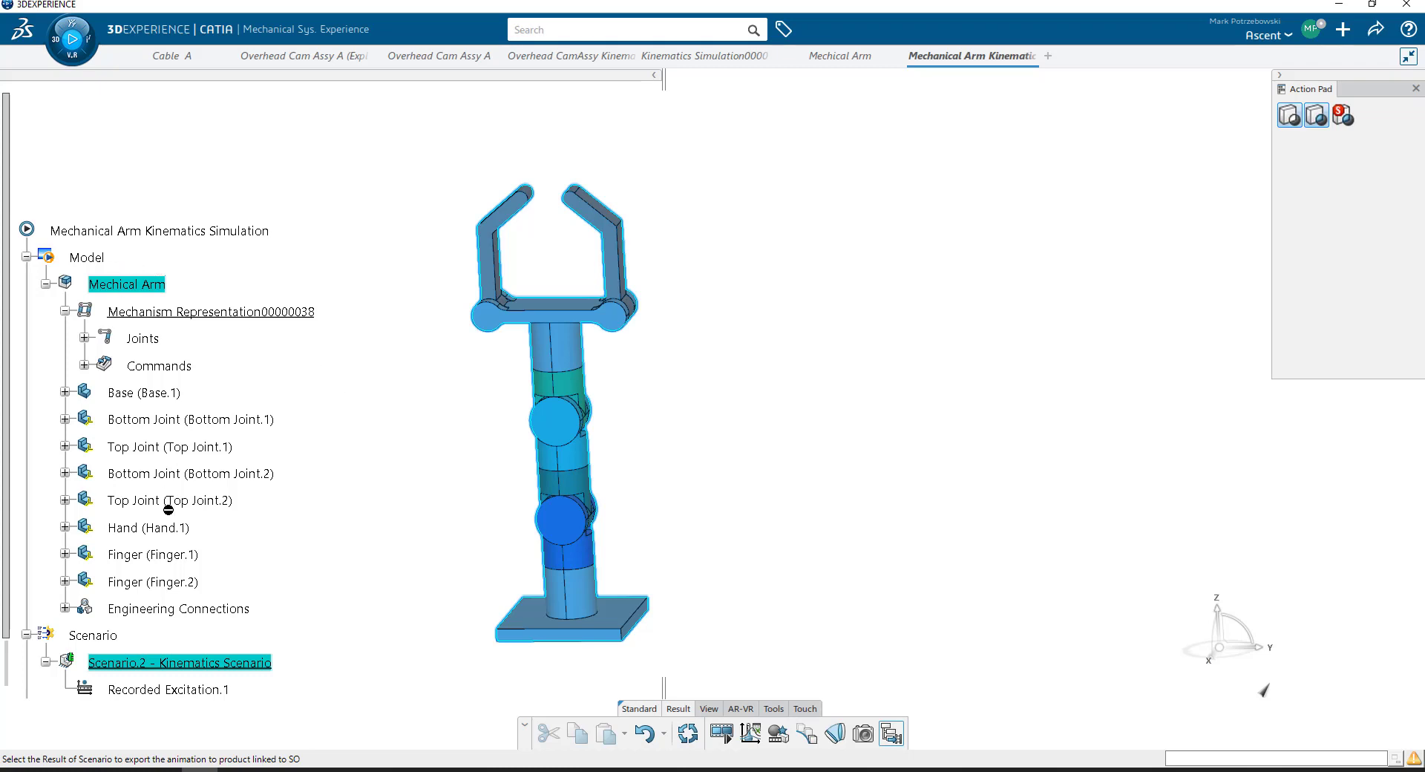
scroll(167, 636, "down", 2)
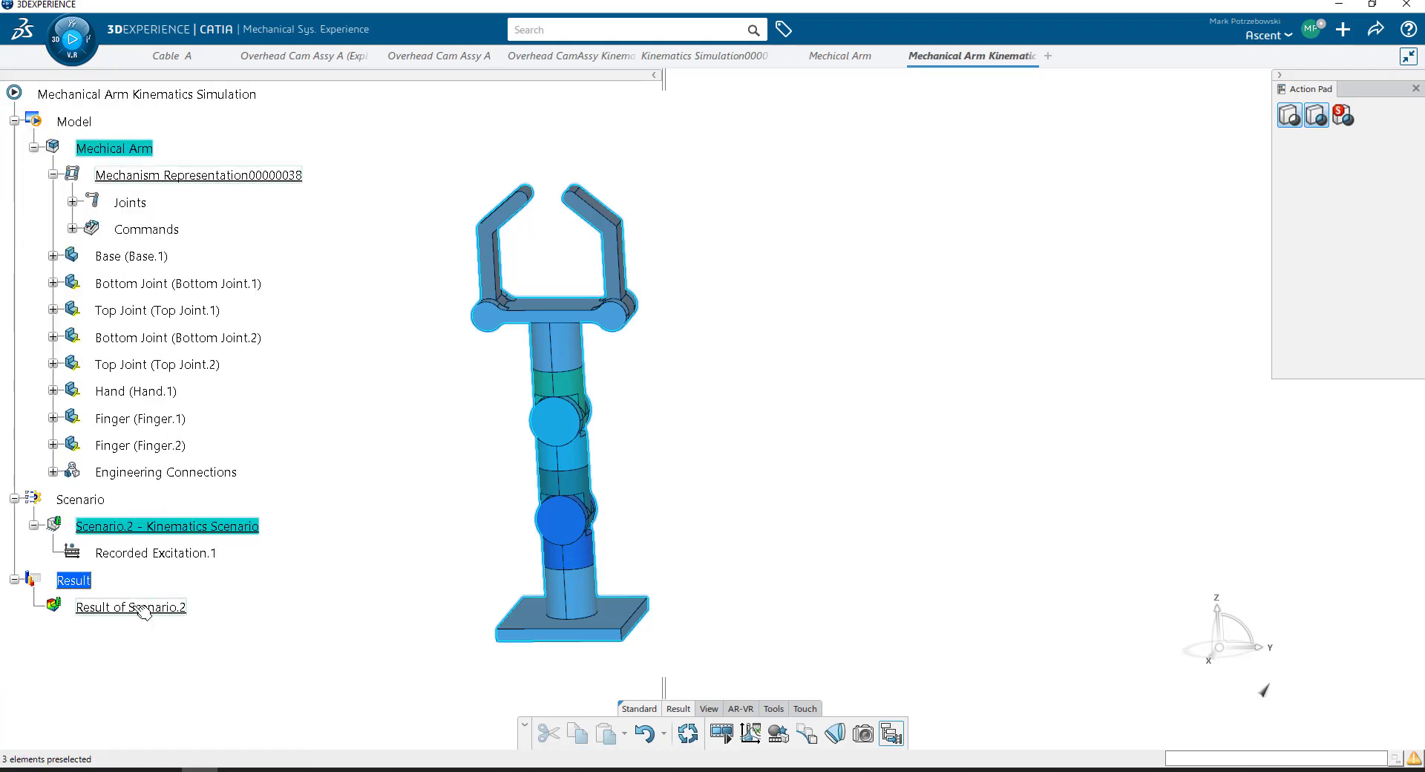
left_click(132, 609)
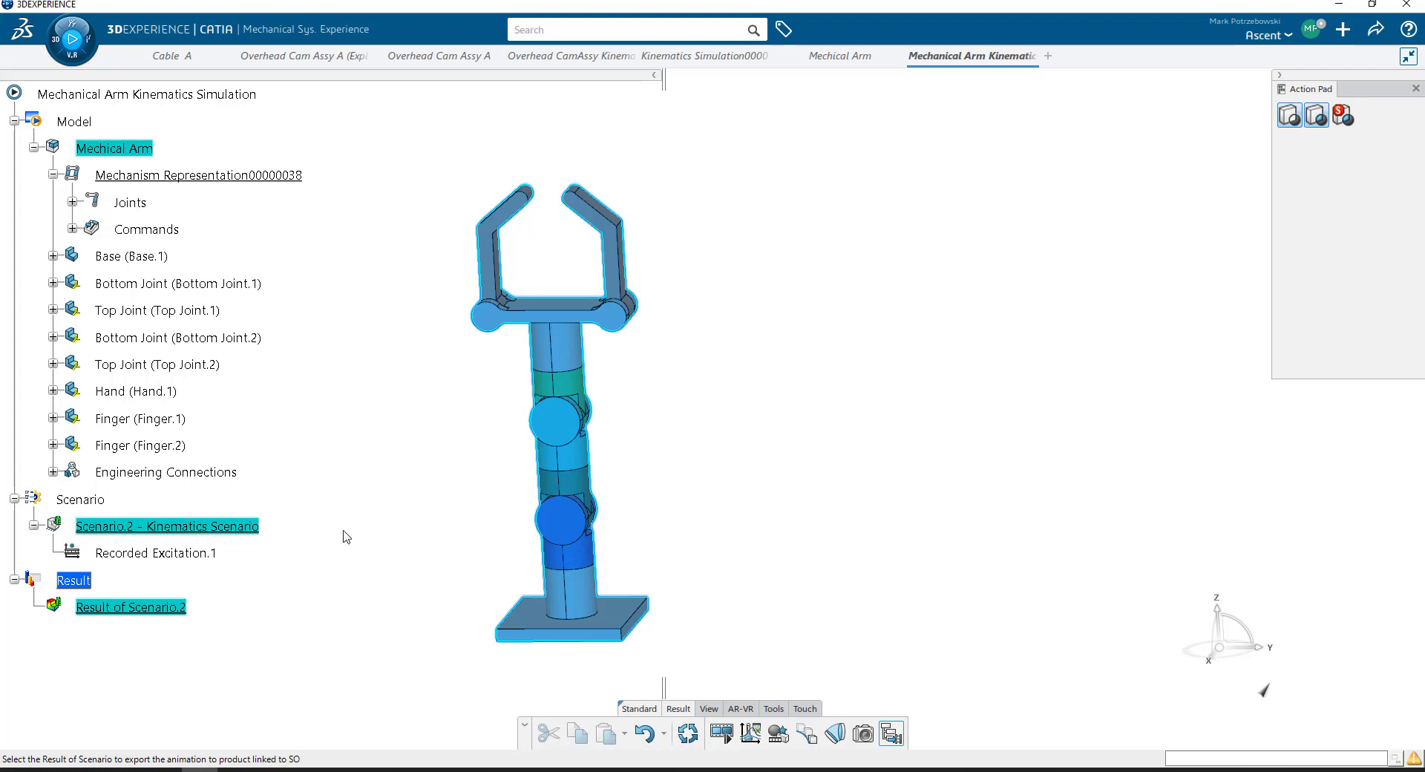
left_click(155, 608)
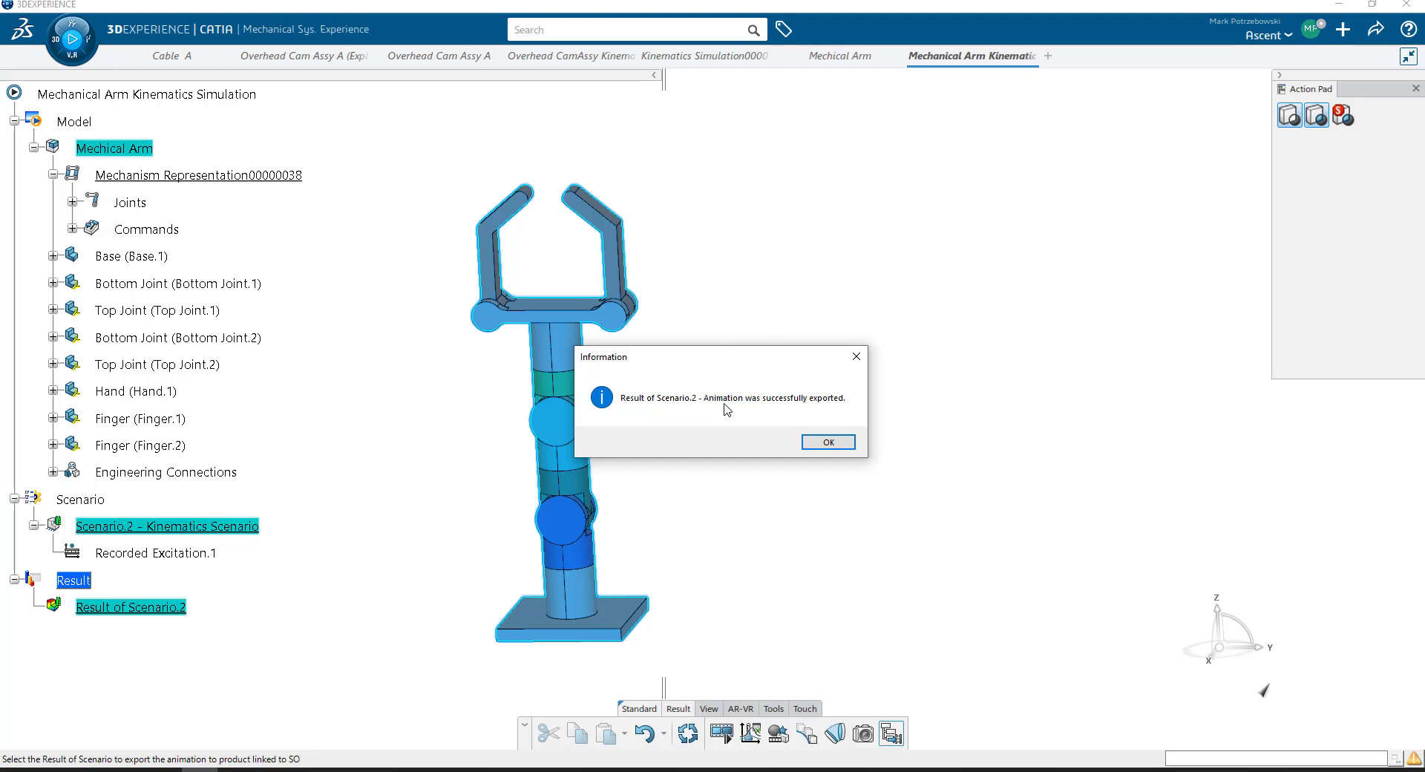
left_click(828, 442)
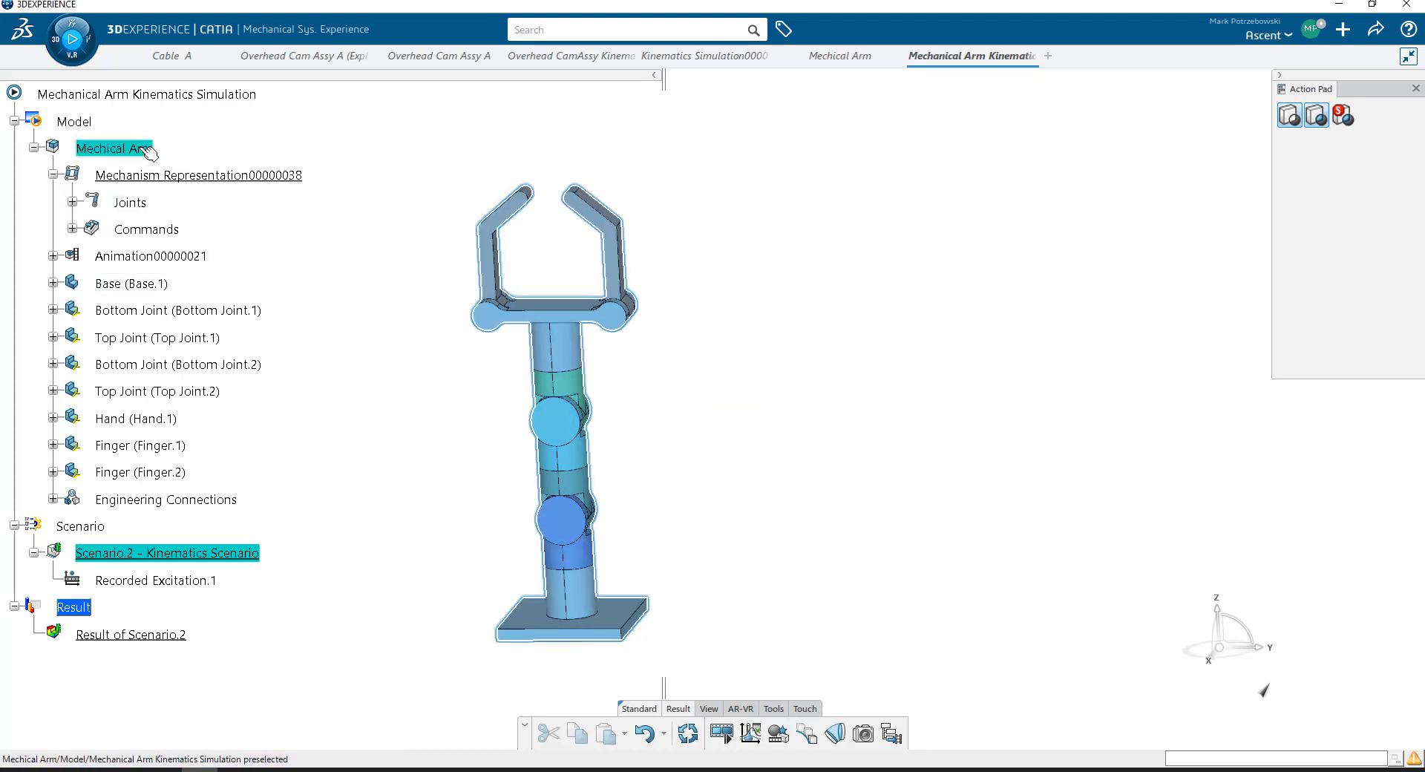
- Locate the exported Result of Scenario.2 animation under the Mechical Arm product in the simulation's model tree
left_click(160, 257)
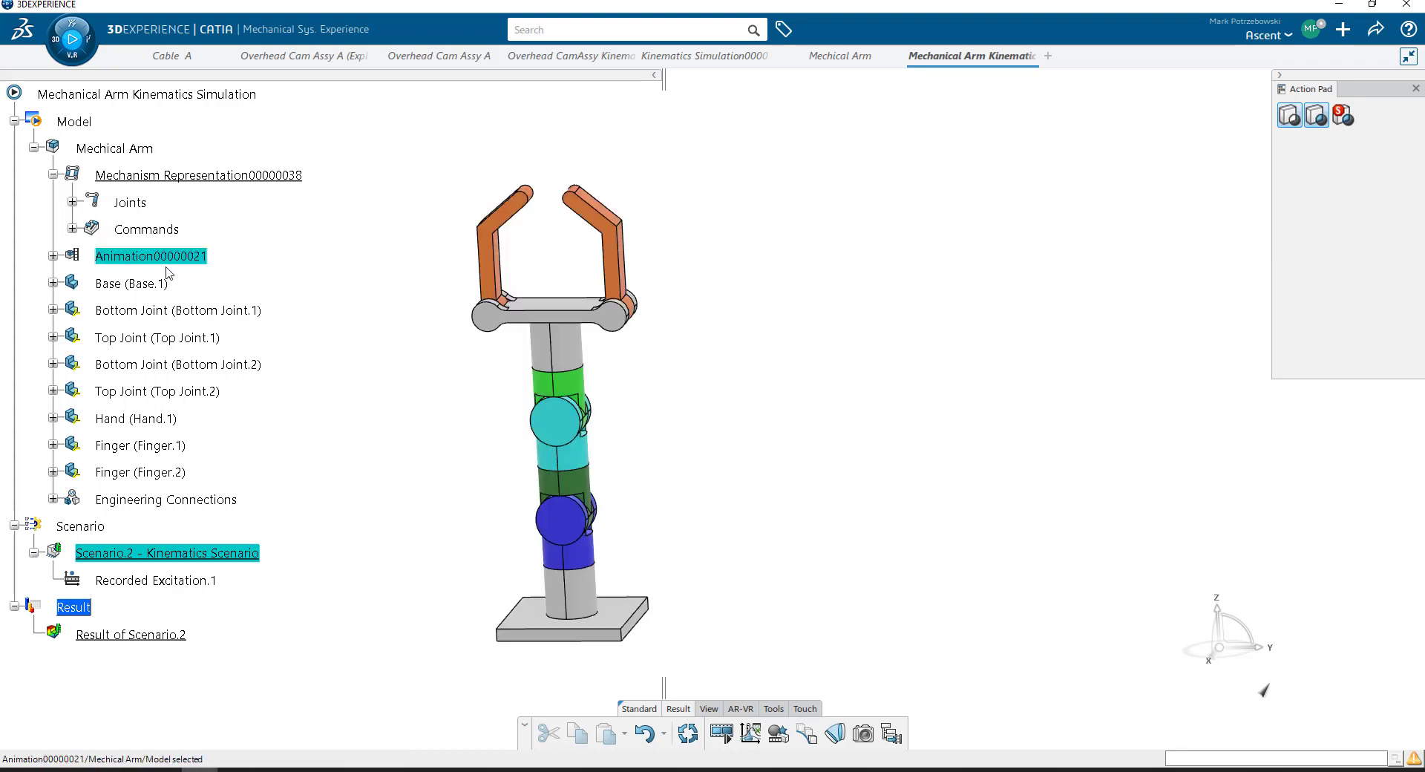
left_click(52, 257)
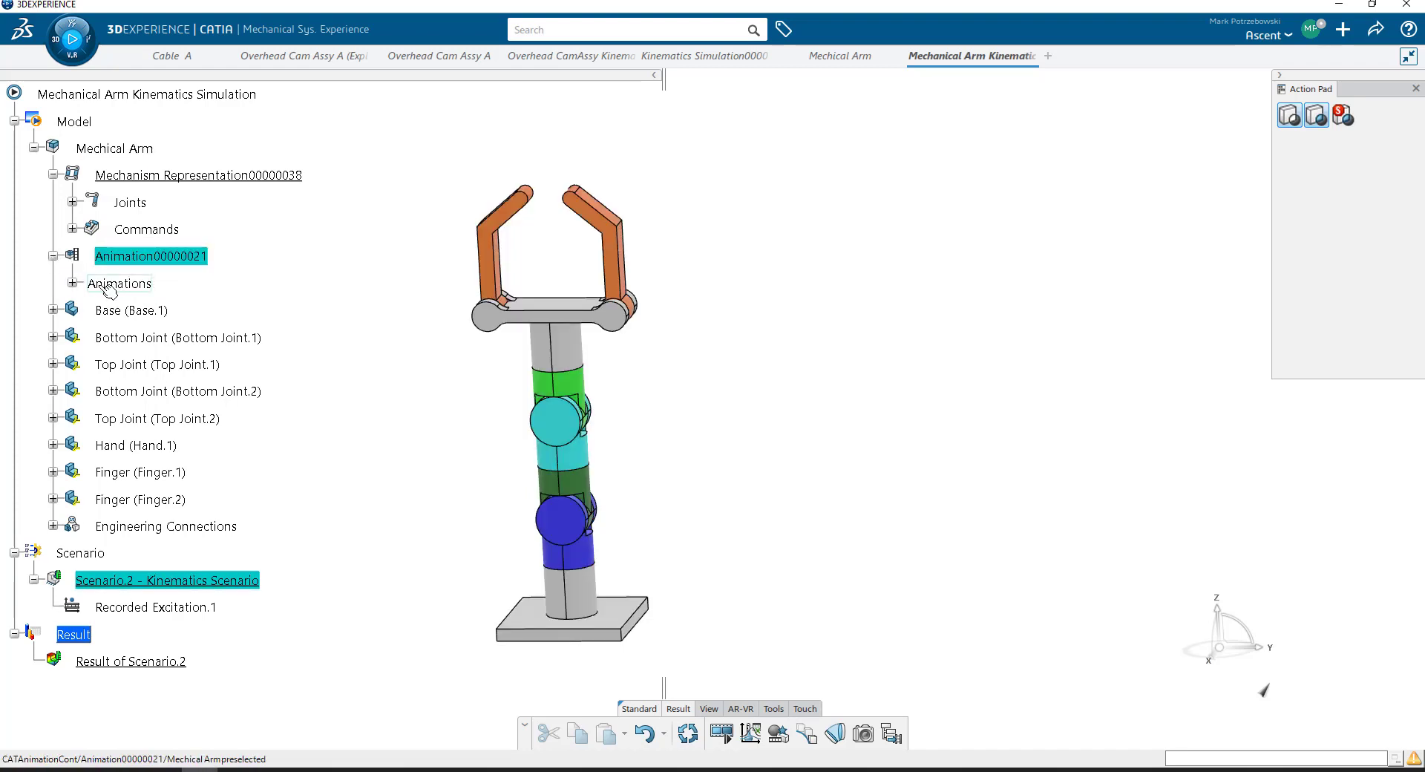
left_click(72, 283)
left_click(168, 314)
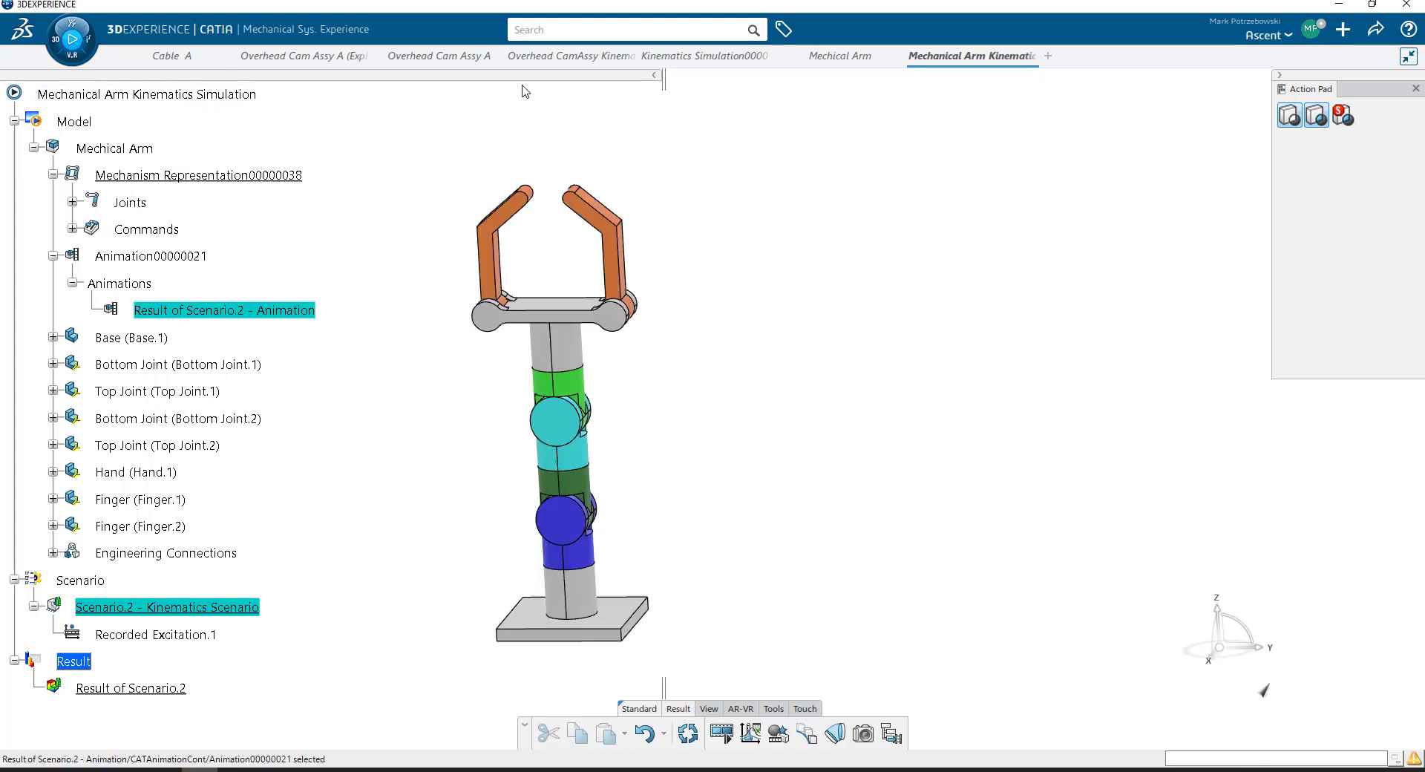
- Switch to the Mechical Arm product and play its Result of Scenario.2 animation
left_click(830, 57)
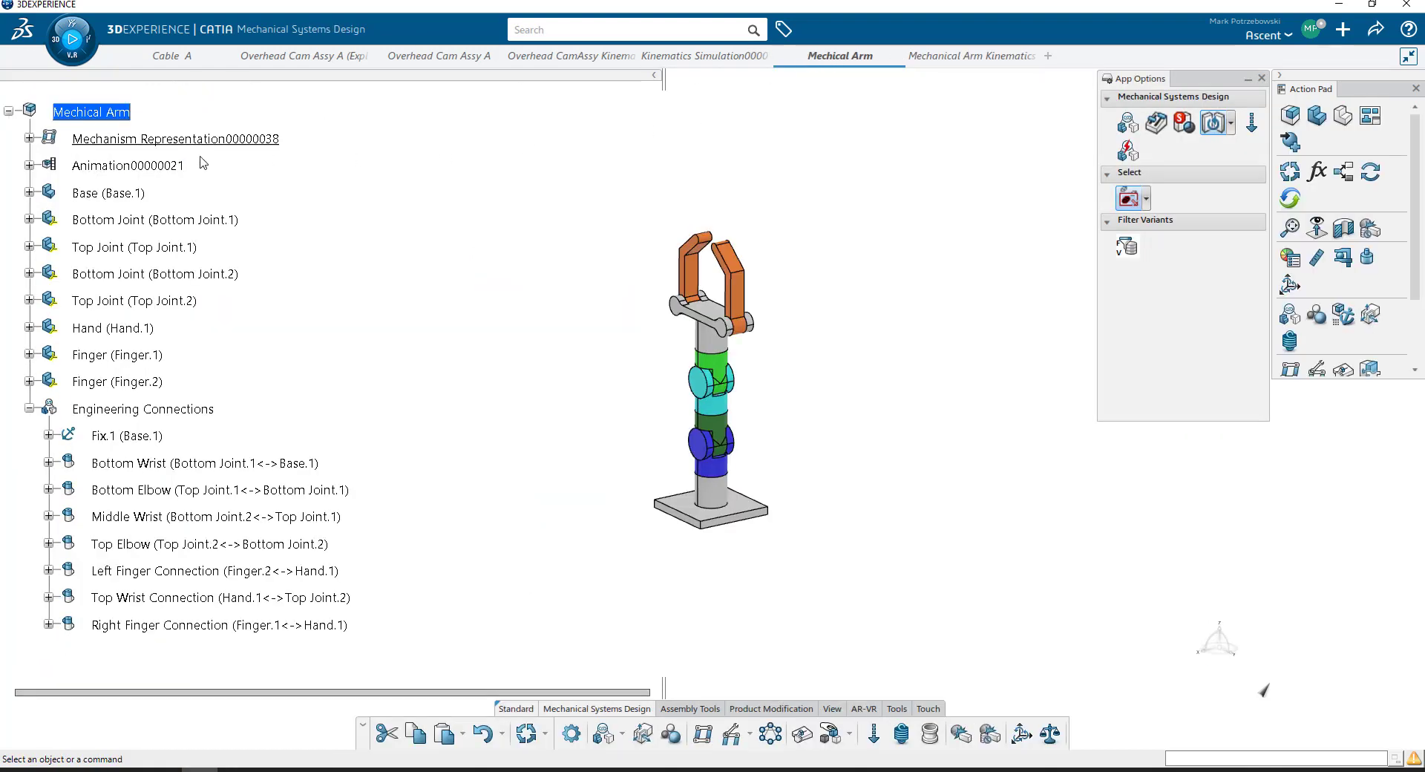
left_click(29, 166)
left_click(49, 195)
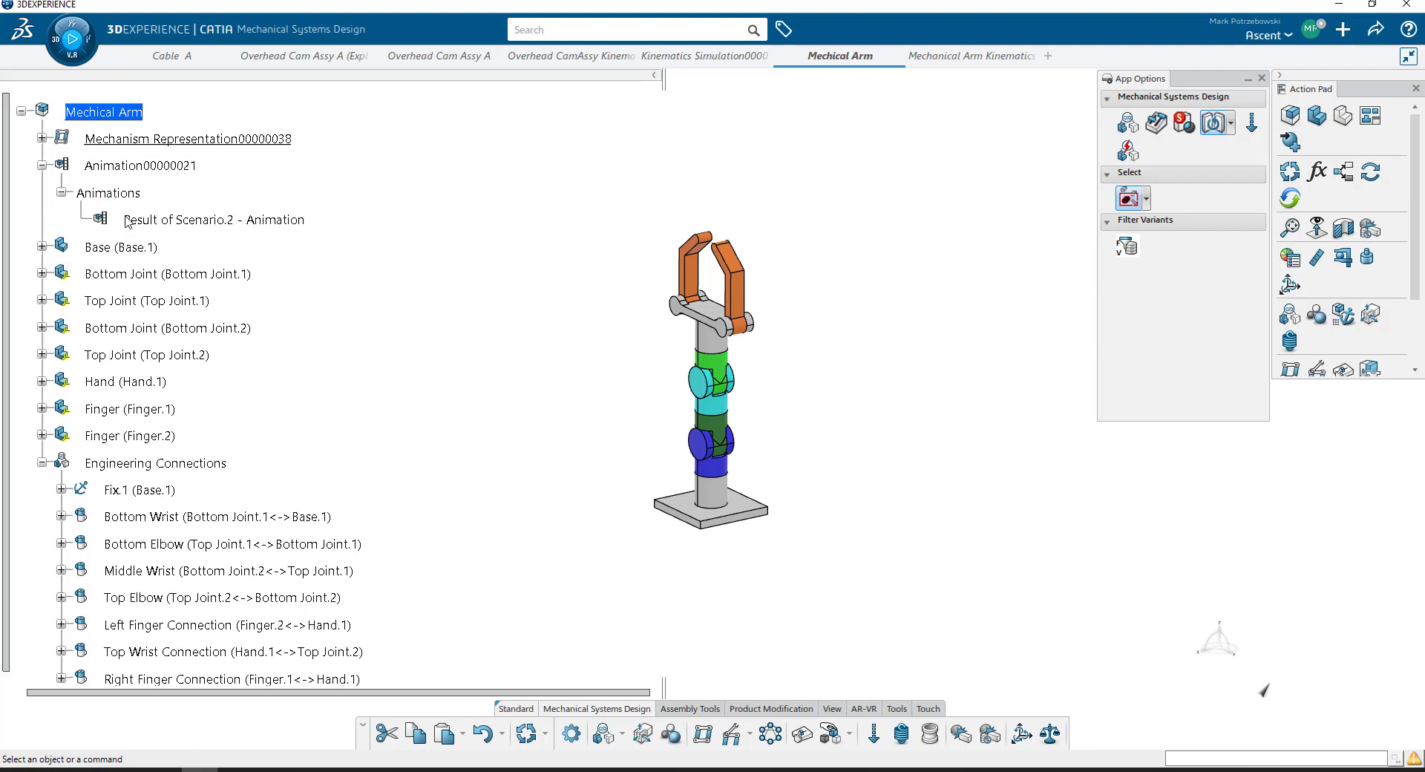
left_click(152, 221)
double_click(154, 221)
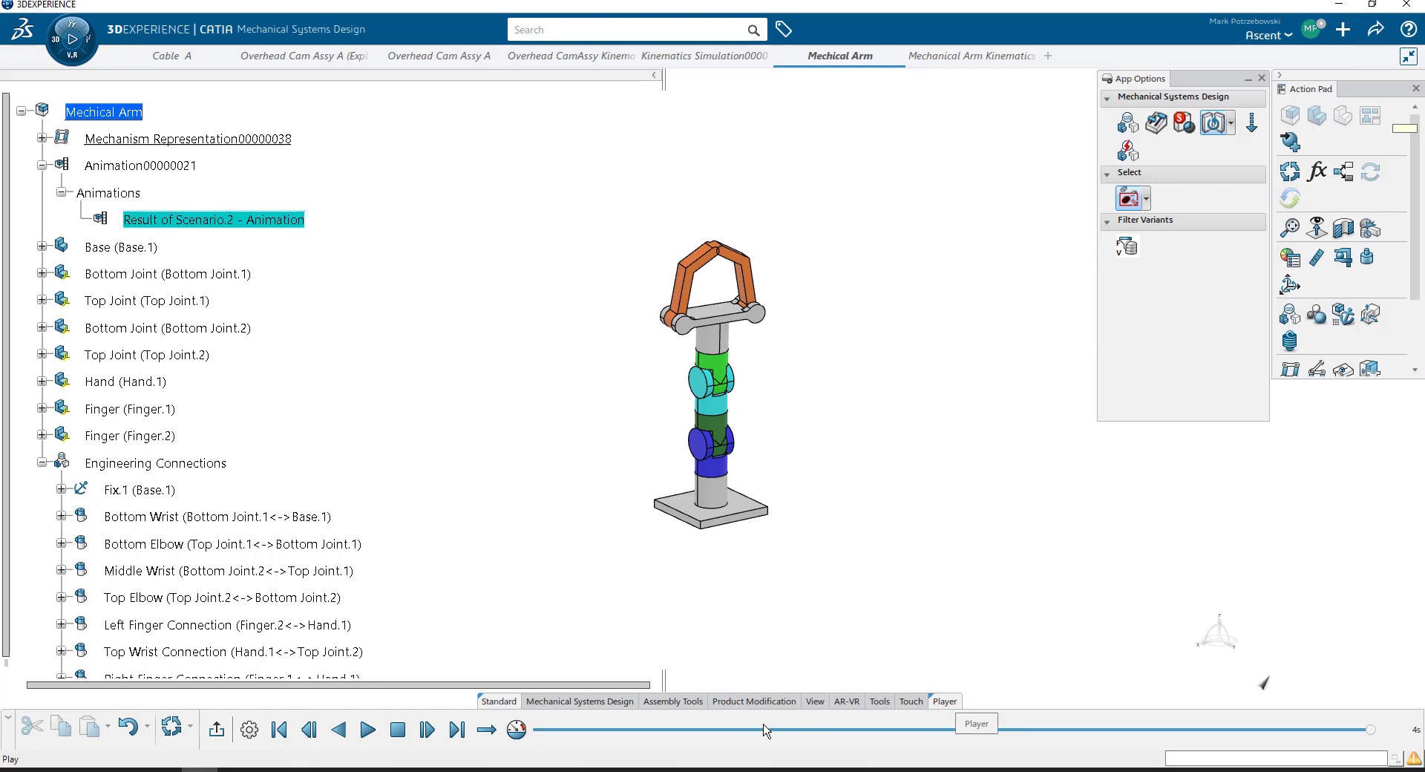
left_click(367, 730)
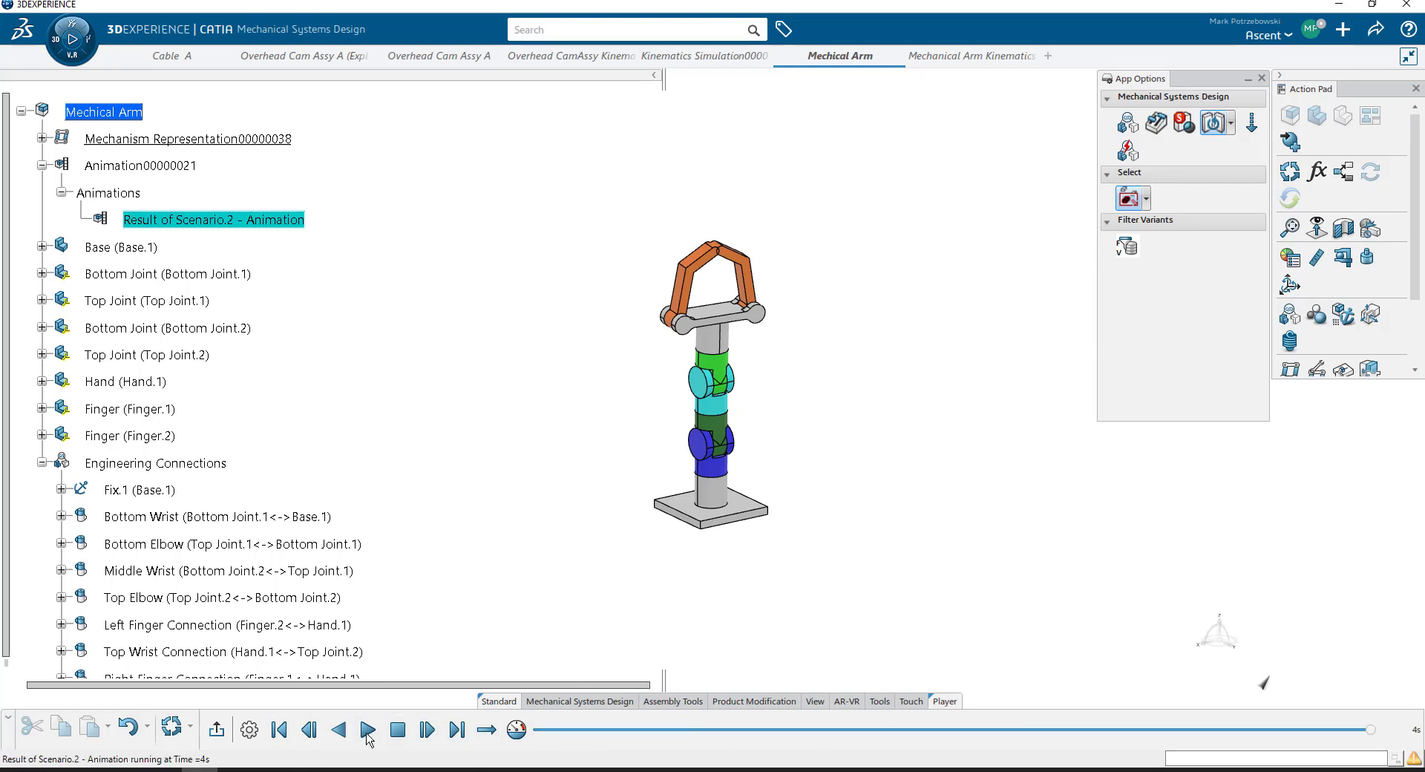
- Slow the player speed to 1/32x and replay the Result of Scenario.2 animation
left_click(517, 729)
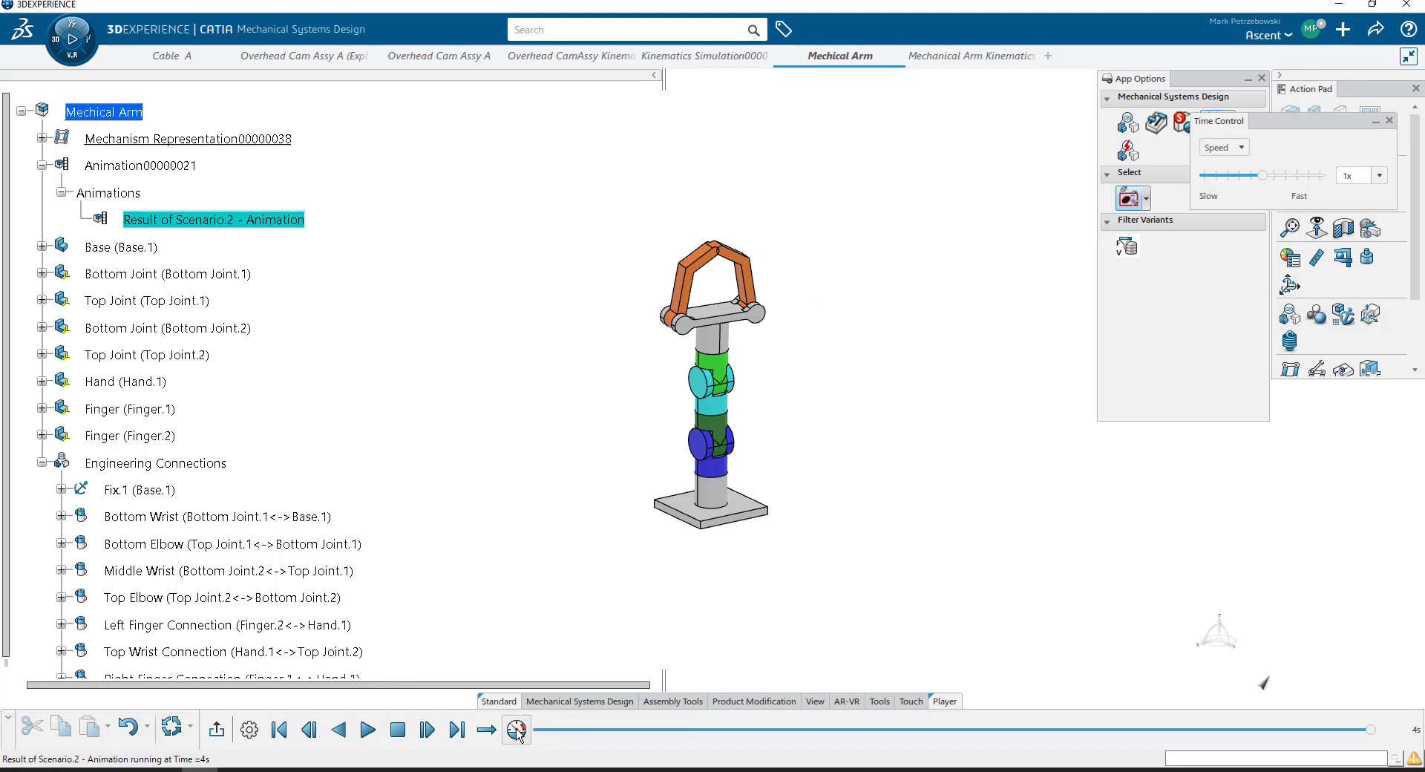
left_click_drag(1216, 121, 917, 251)
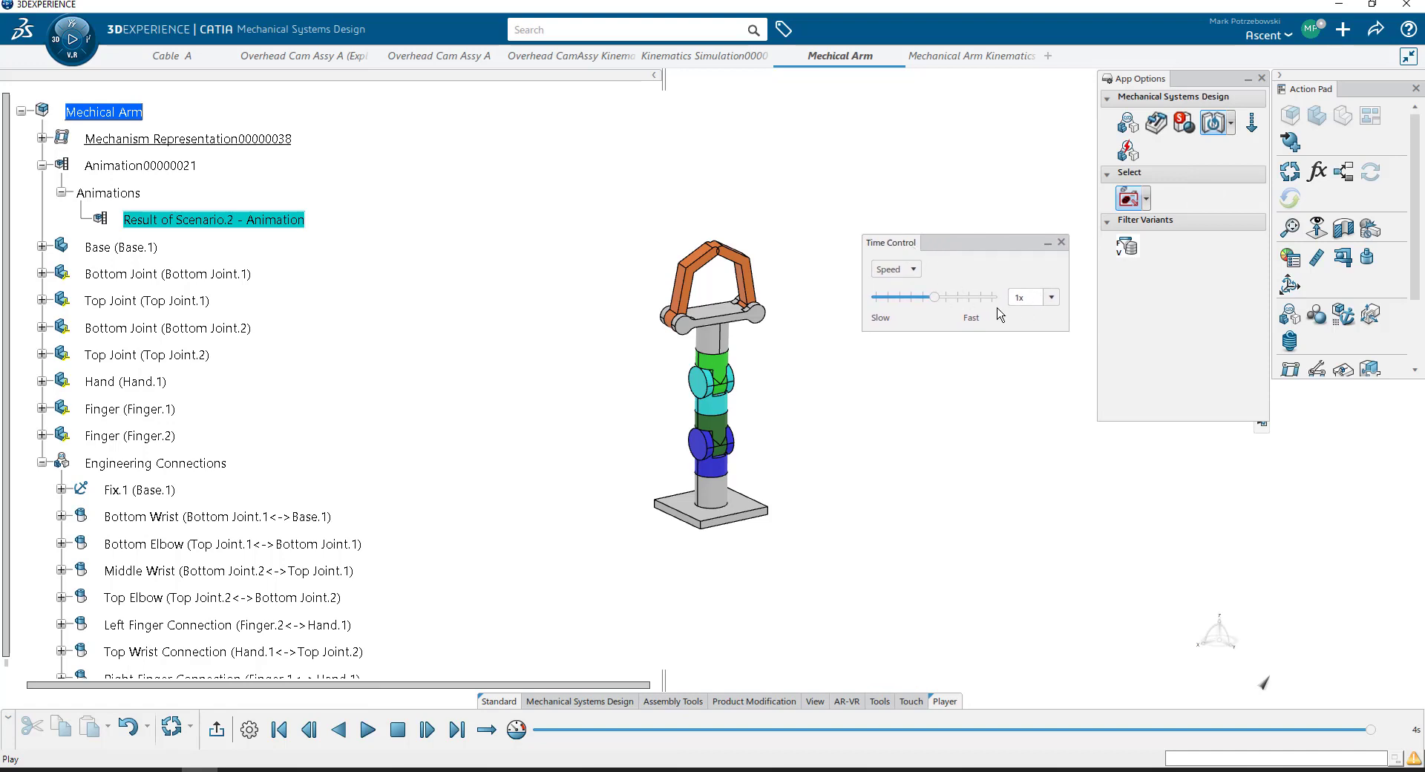
left_click_drag(934, 297, 877, 298)
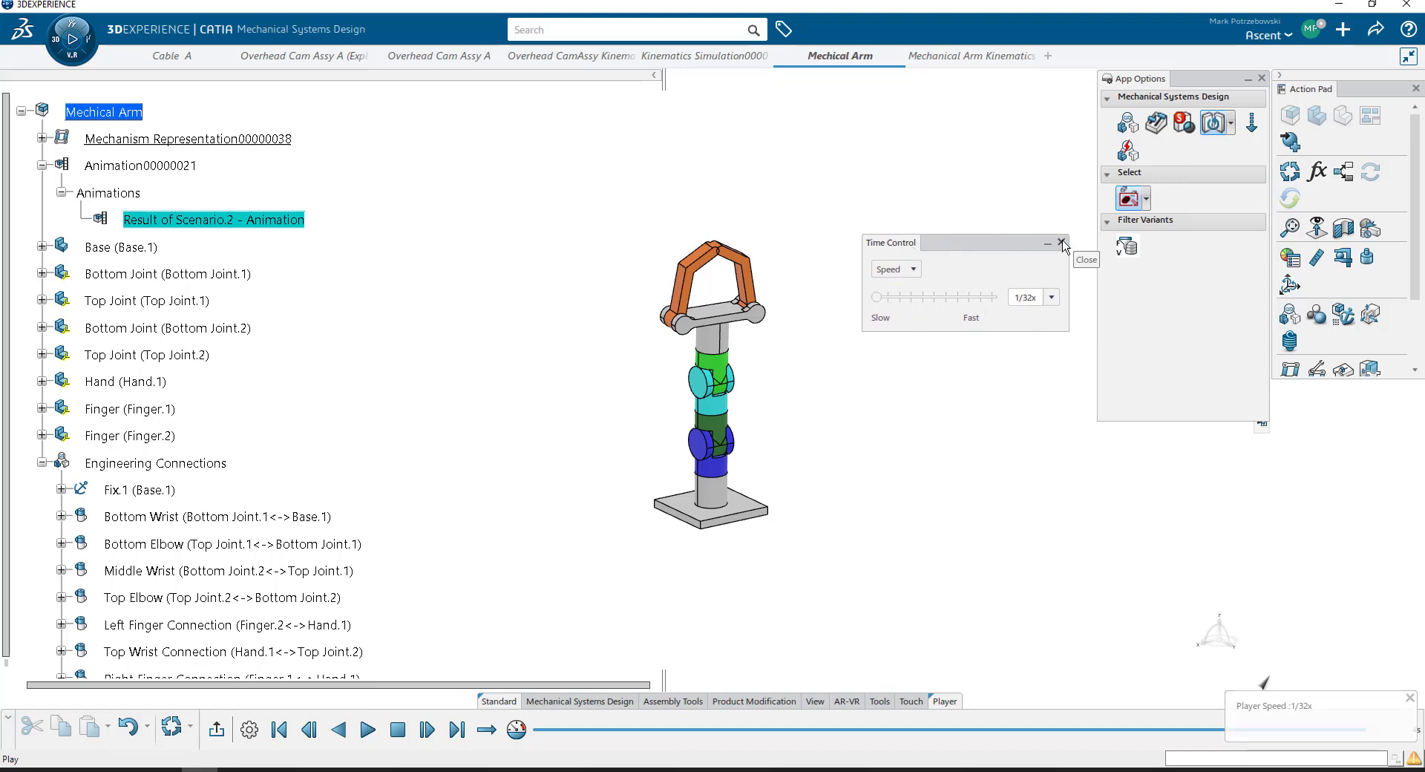
left_click(912, 269)
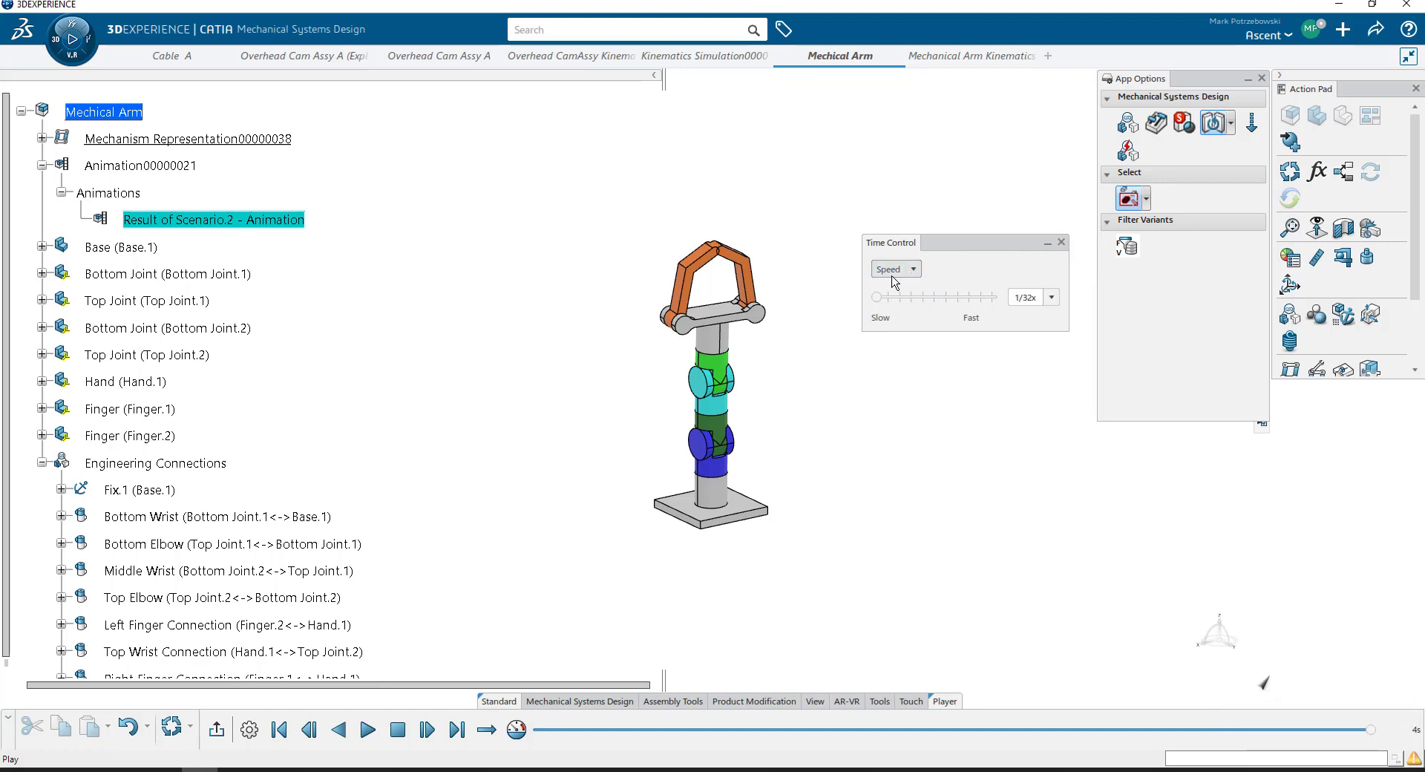
left_click(894, 285)
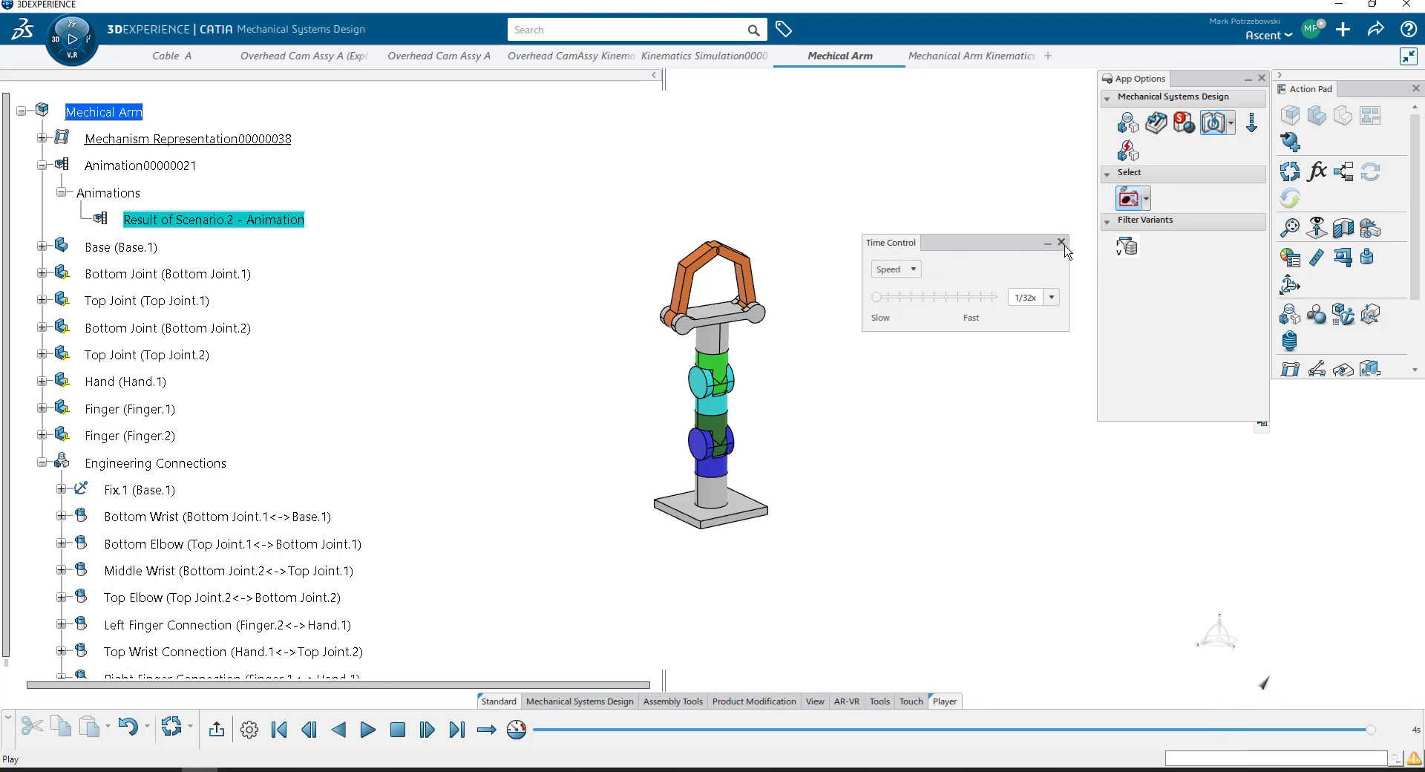
left_click(1061, 243)
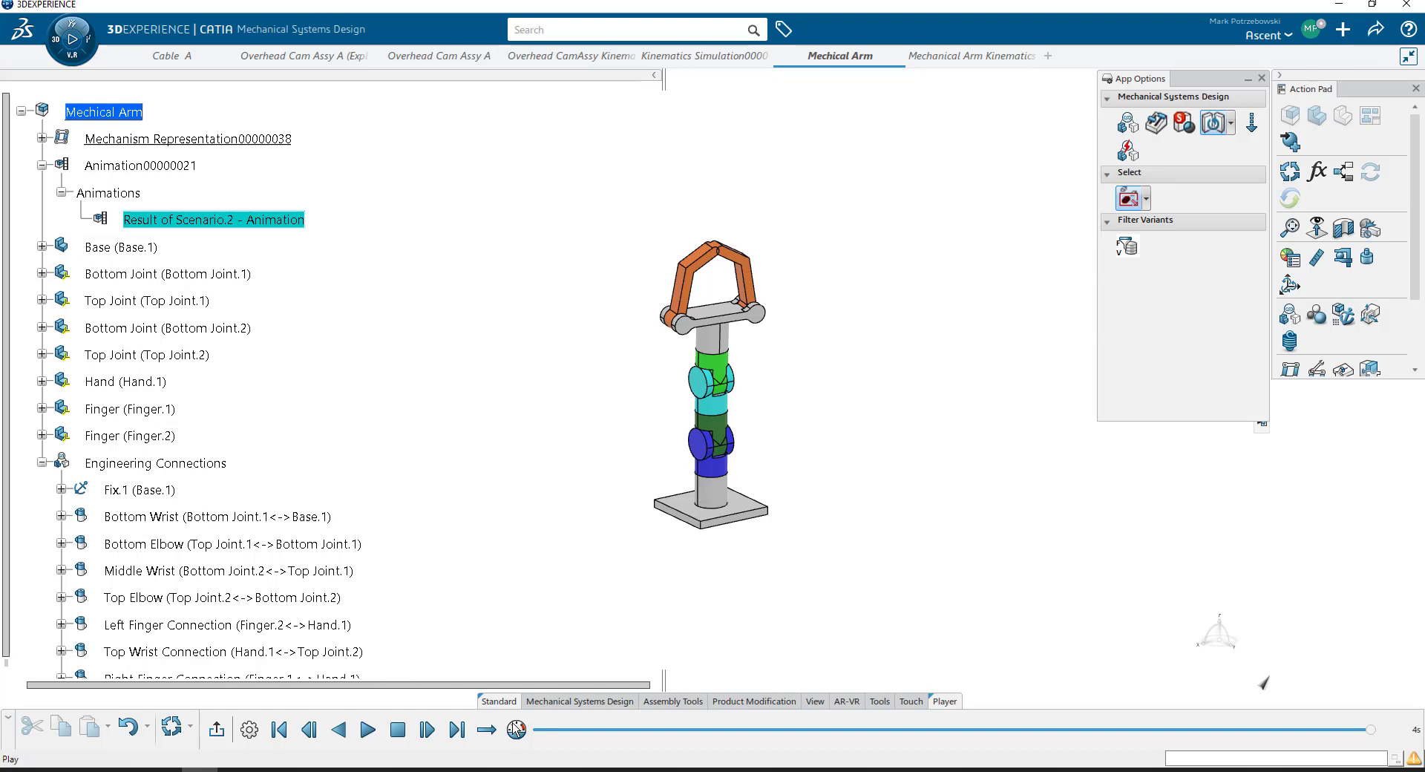
left_click(368, 731)
- Enable movie recording in the simulation options, using the VFW Codec with the TechSmith Screen Capture compressor
left_click(247, 740)
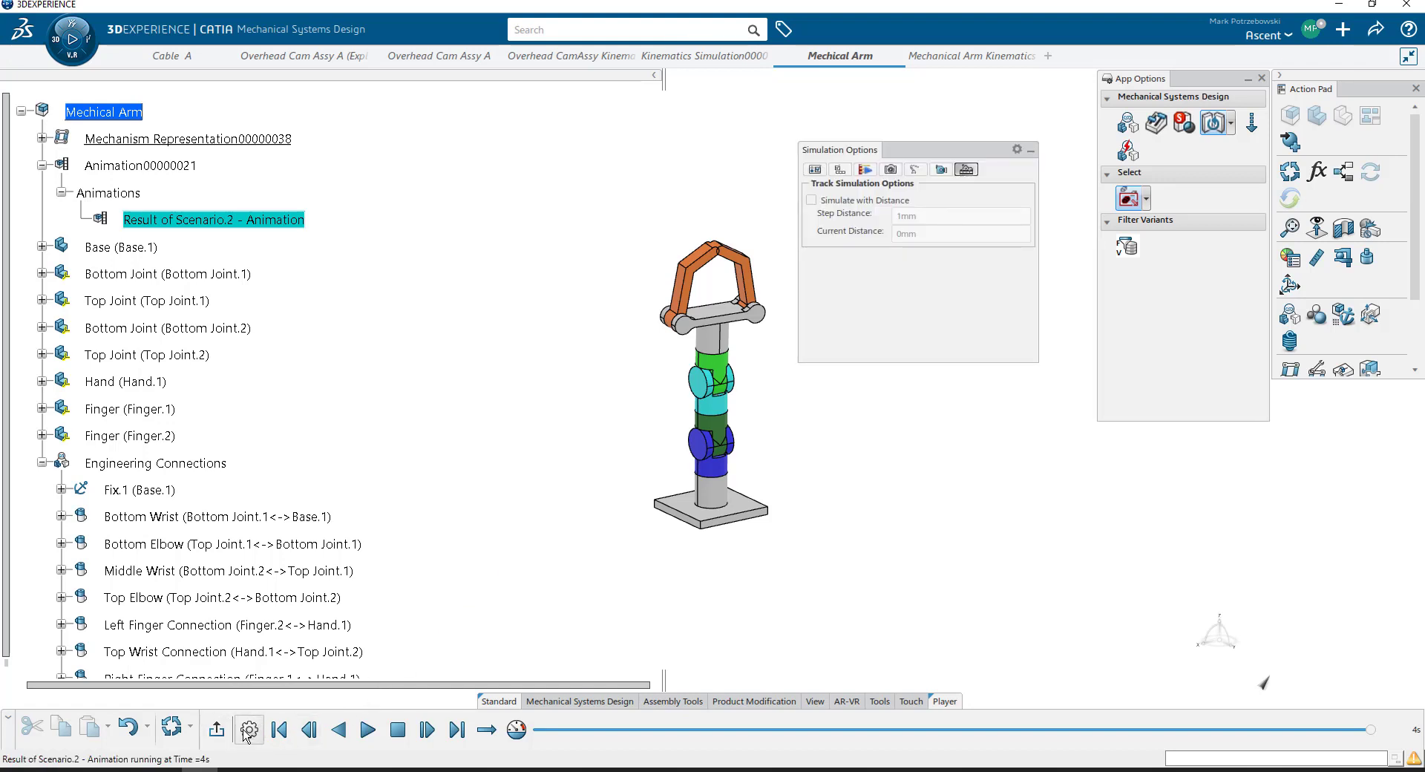
left_click(839, 170)
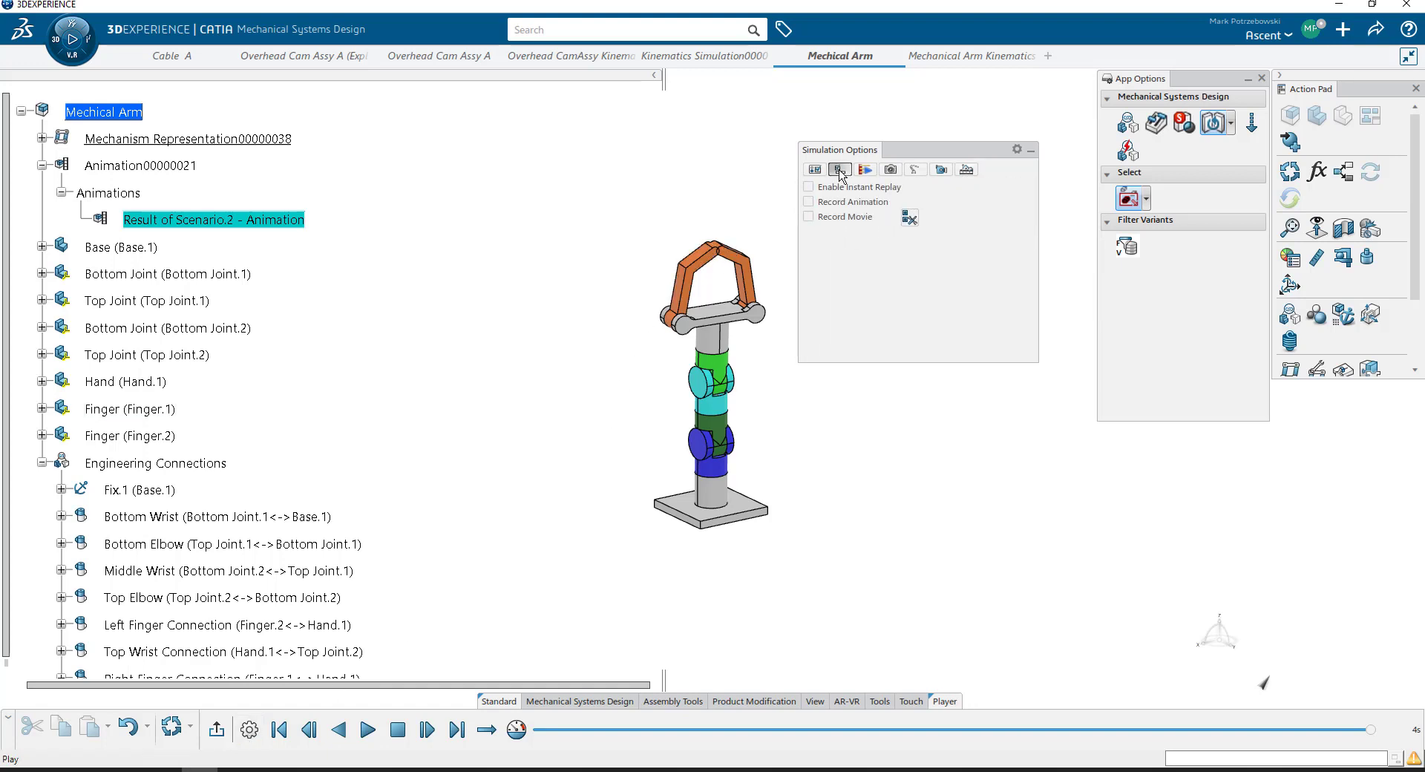
left_click(814, 218)
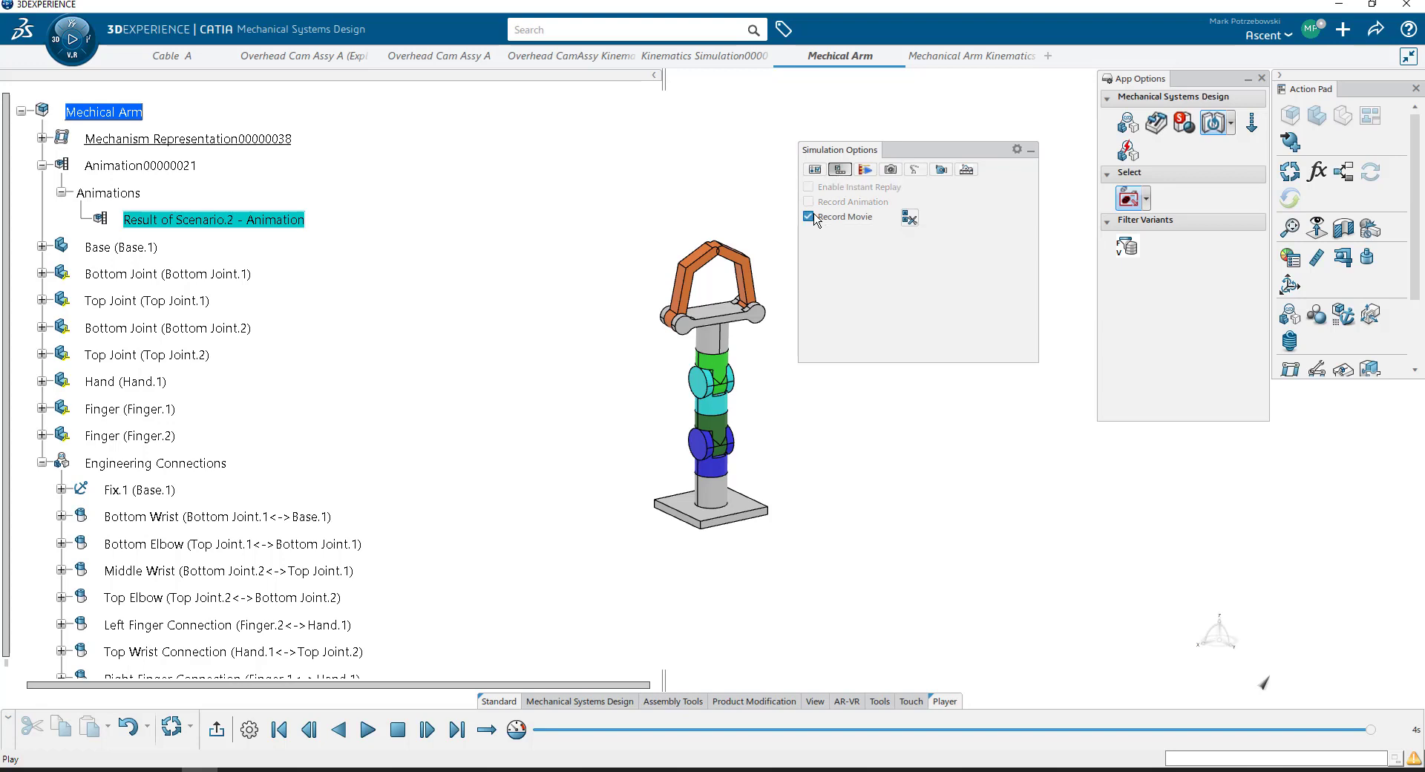
left_click(909, 218)
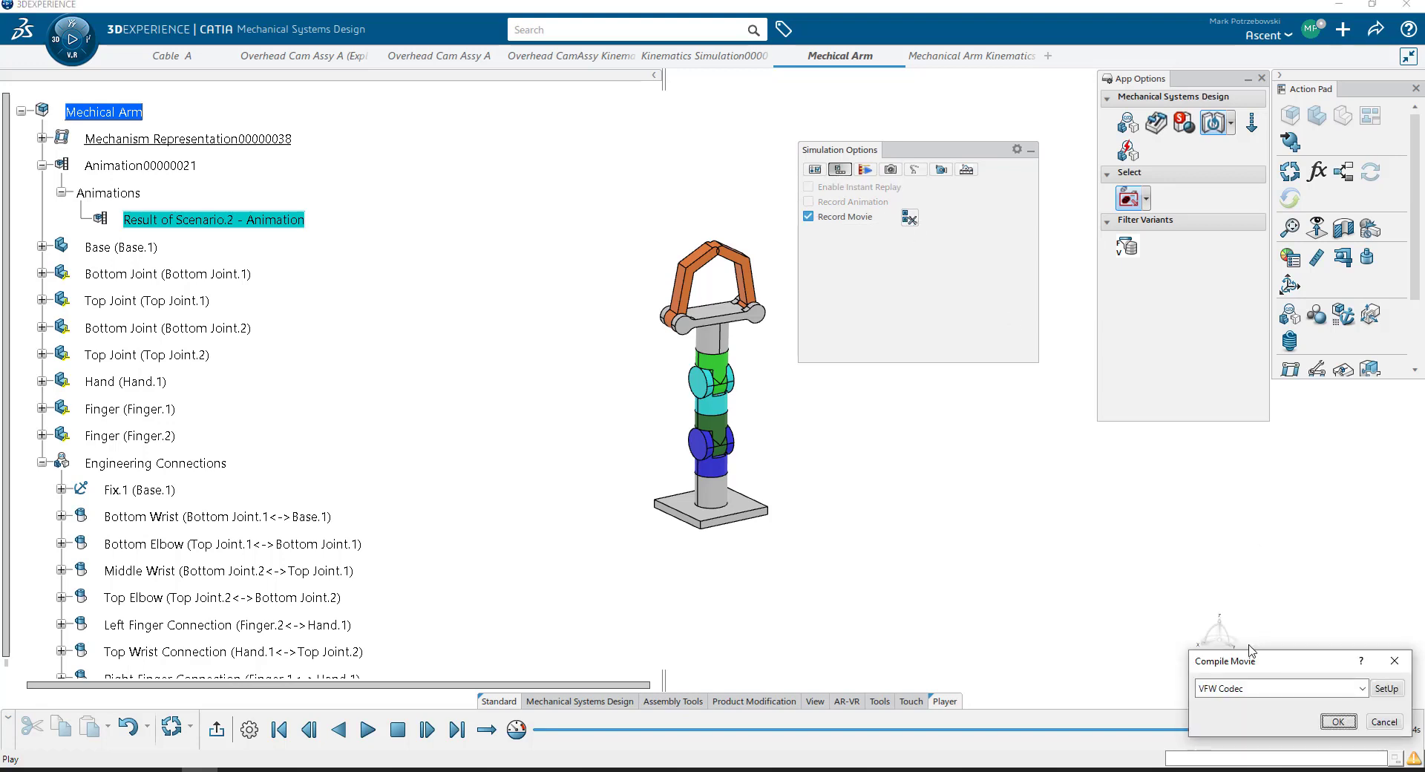
left_click_drag(1205, 666, 898, 372)
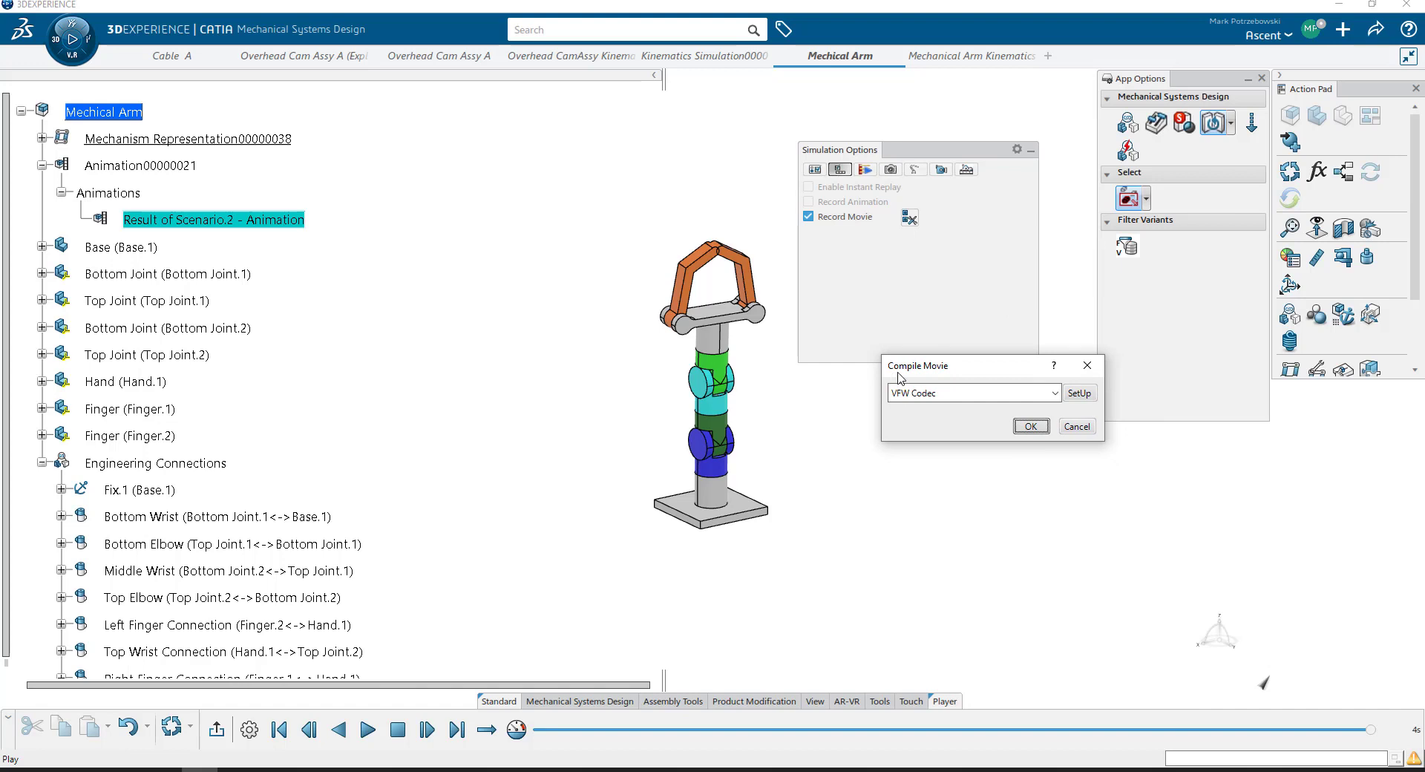
left_click(946, 397)
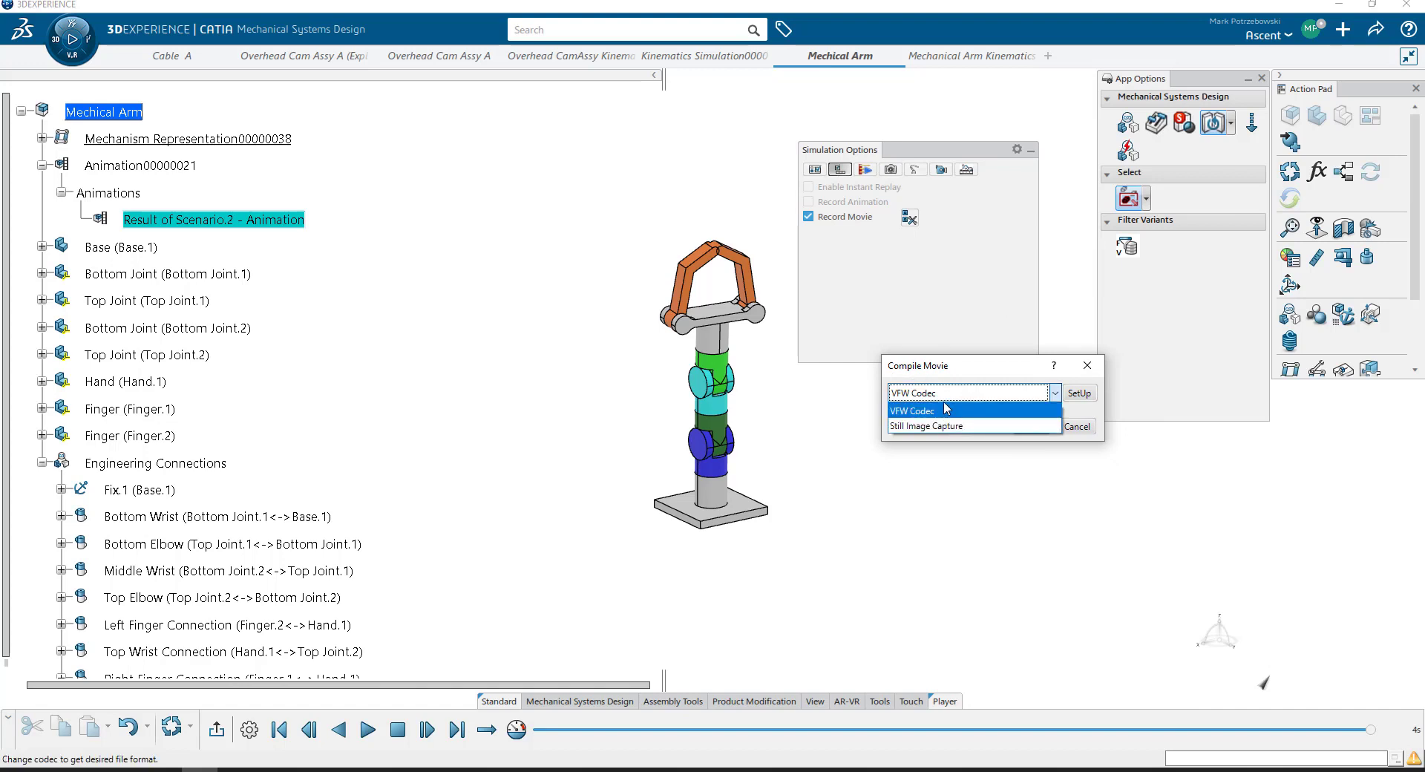
left_click(946, 409)
left_click(940, 396)
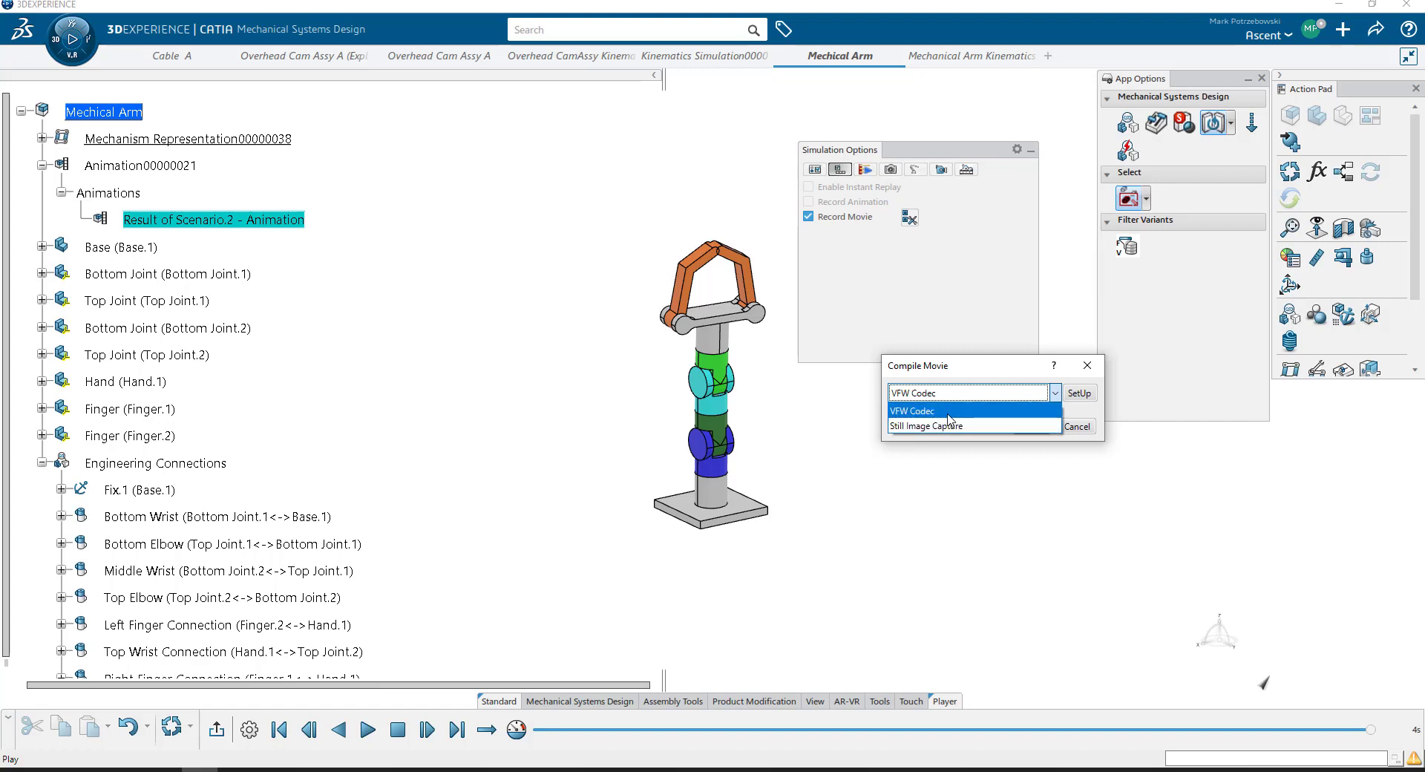
left_click(947, 412)
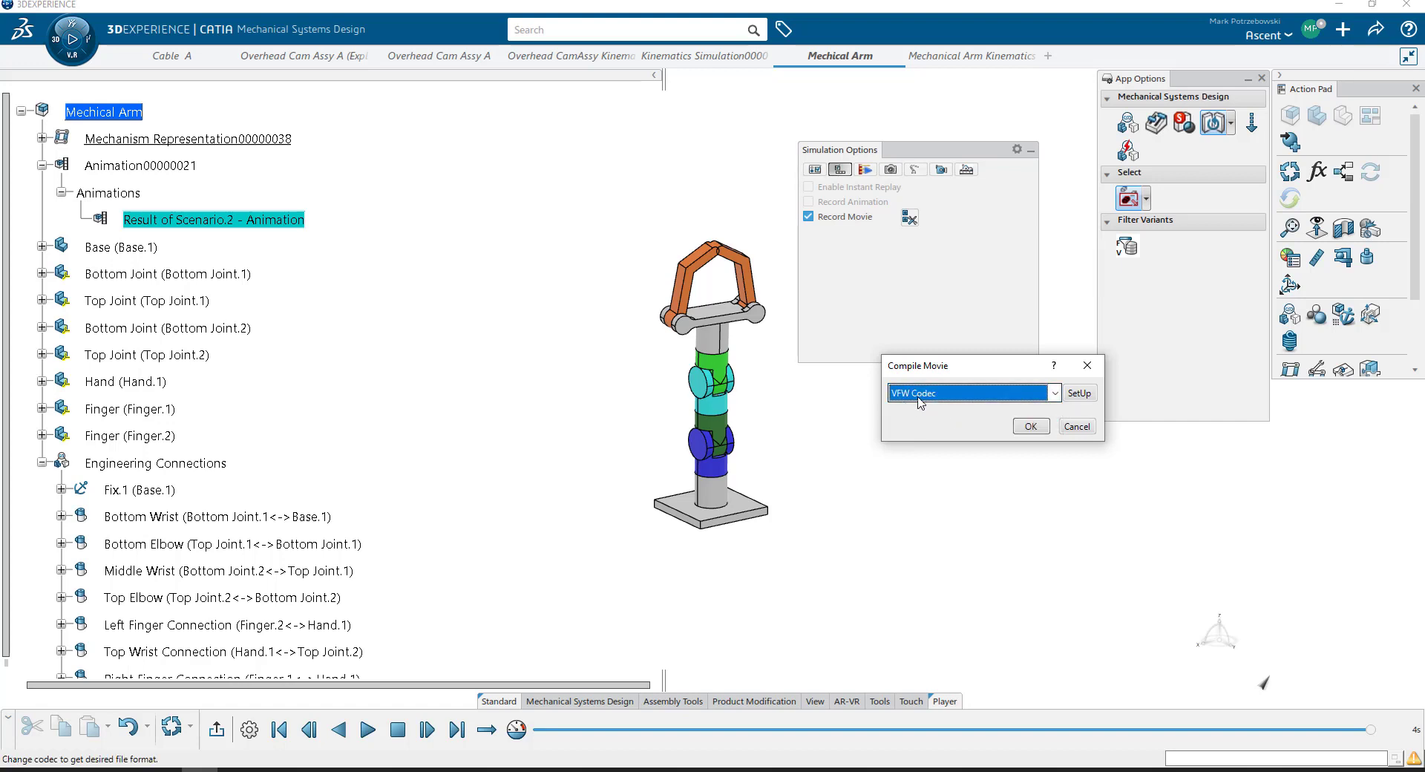
left_click(1079, 392)
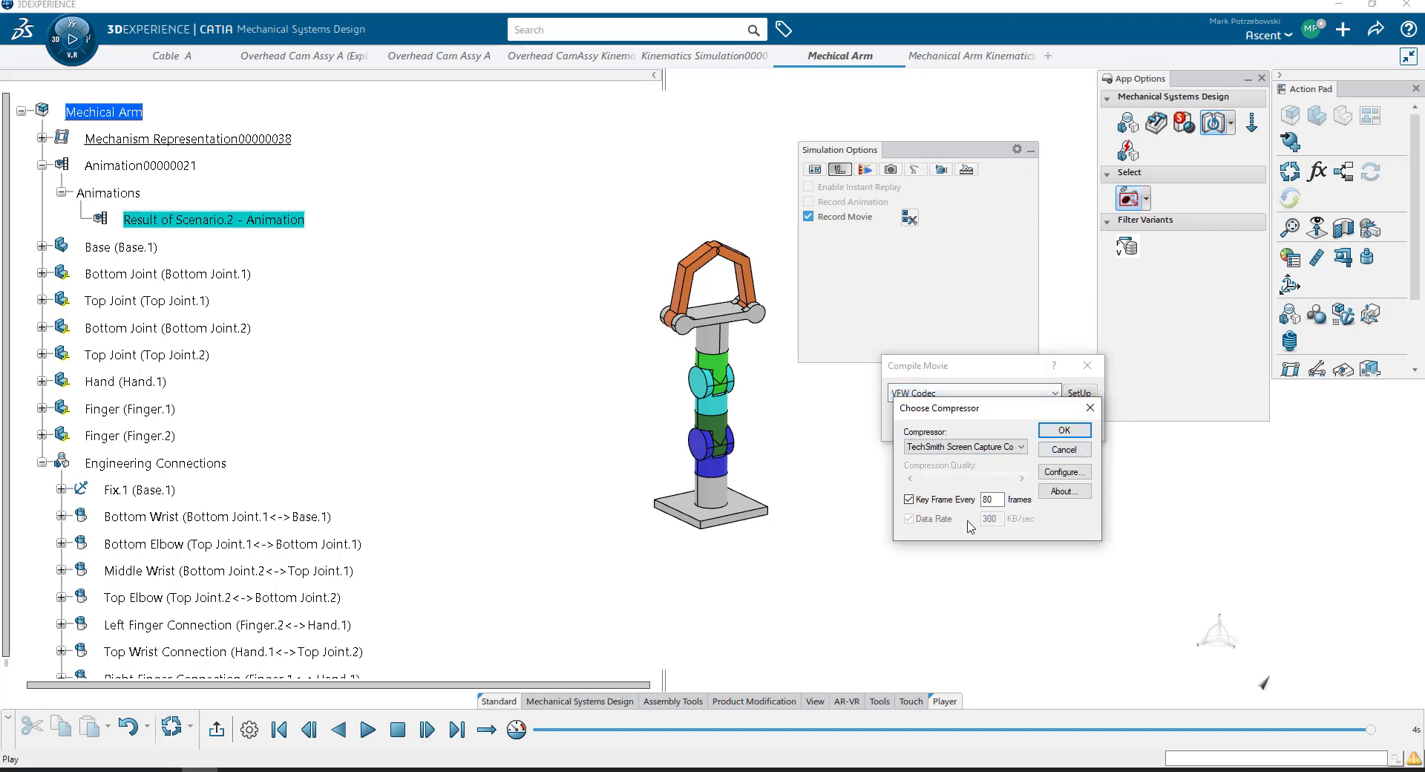
left_click(1057, 429)
left_click(1032, 432)
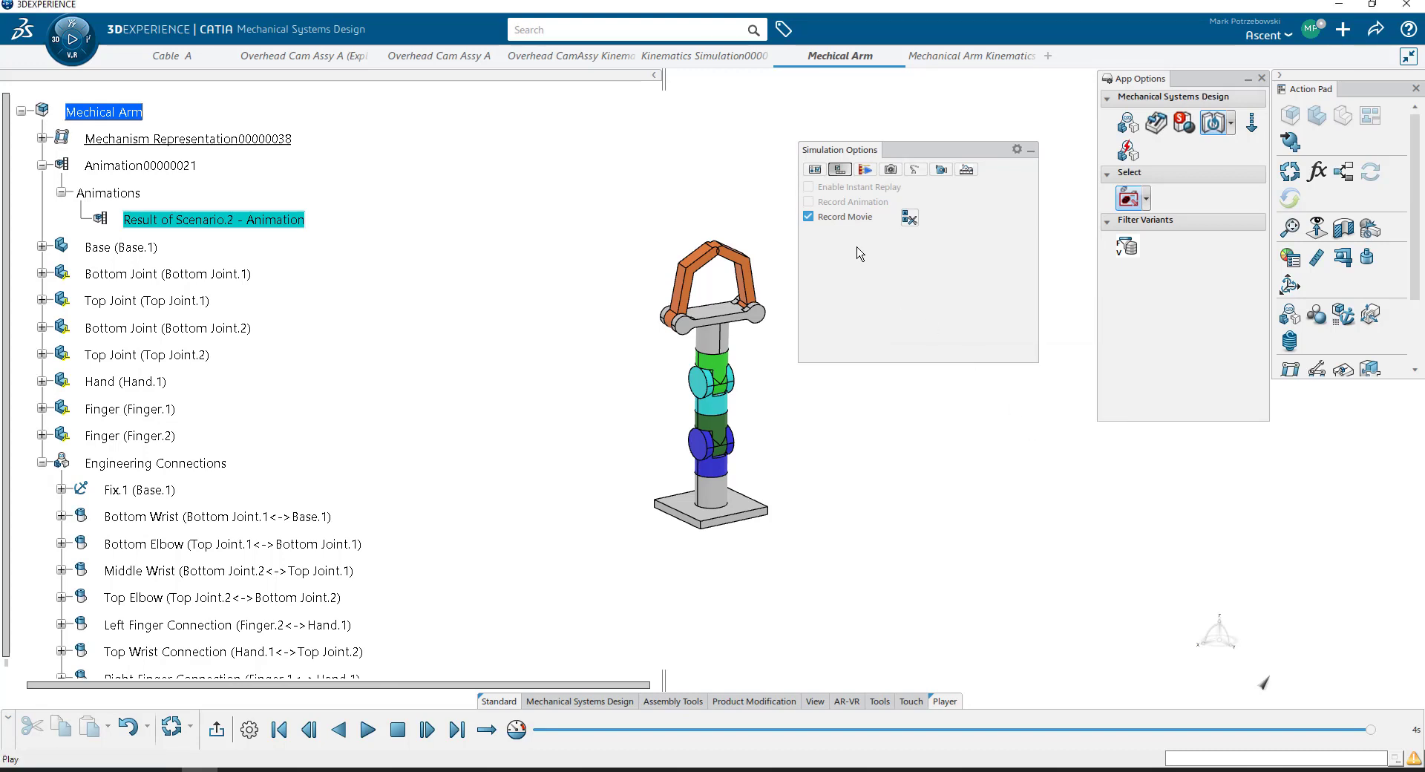
- Play the animation to record the movie and compile it to the default temporary file location
left_click(1030, 151)
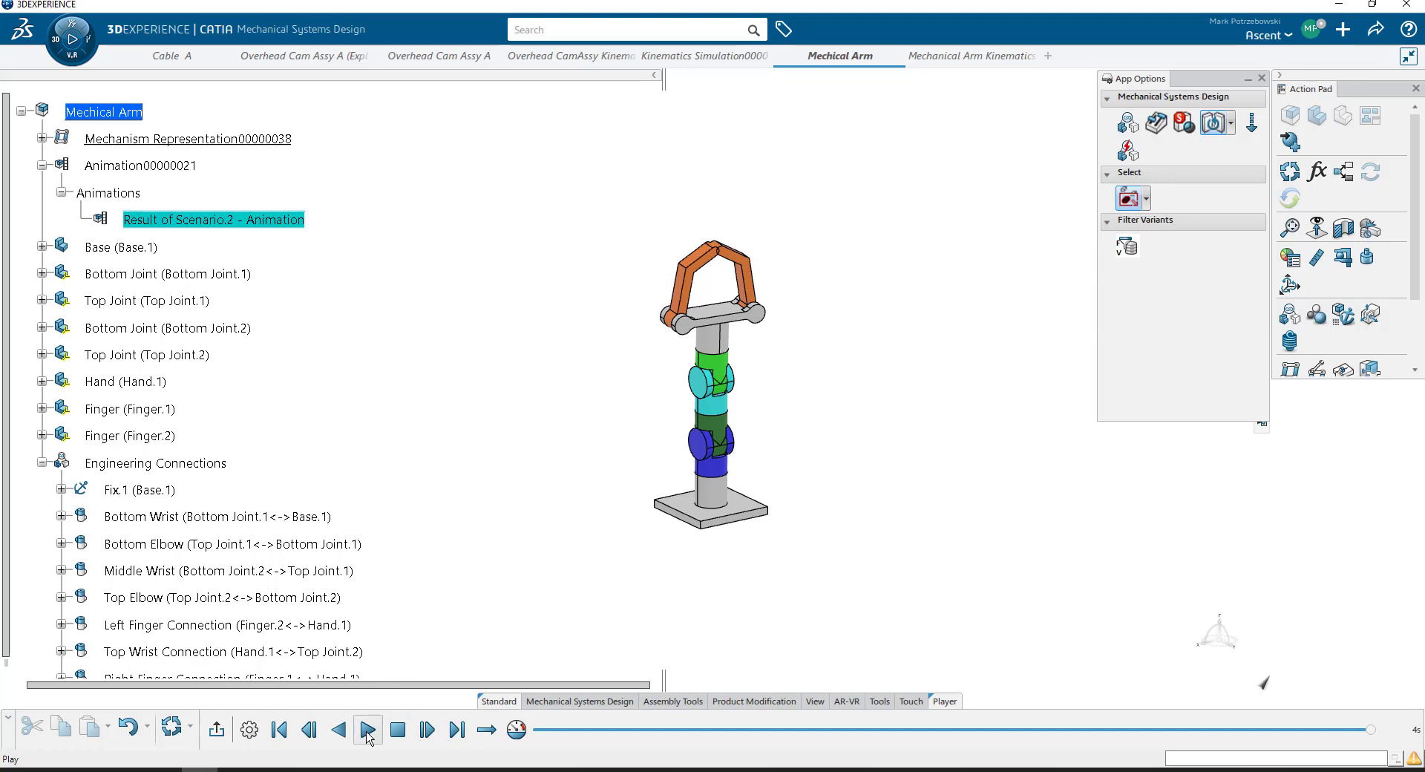
left_click(367, 731)
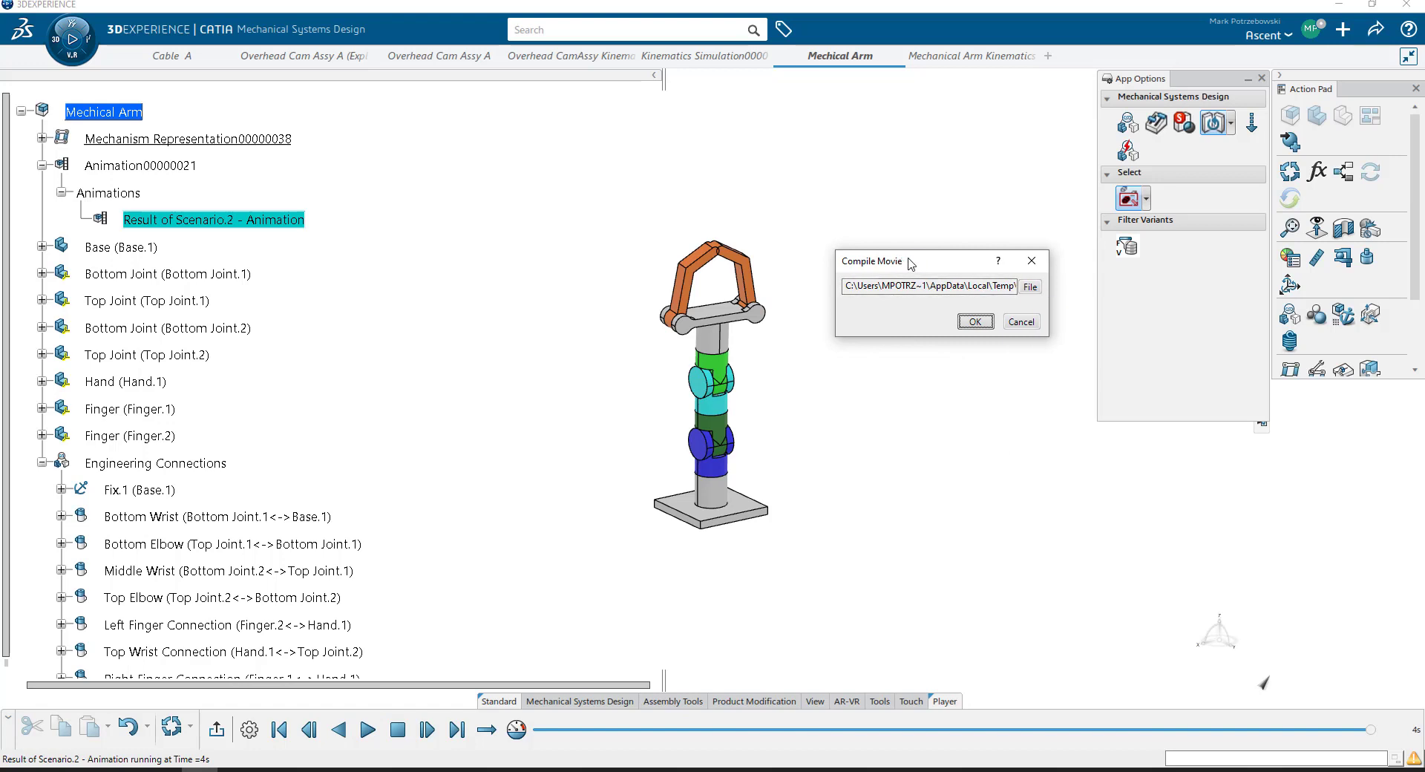
left_click(975, 322)
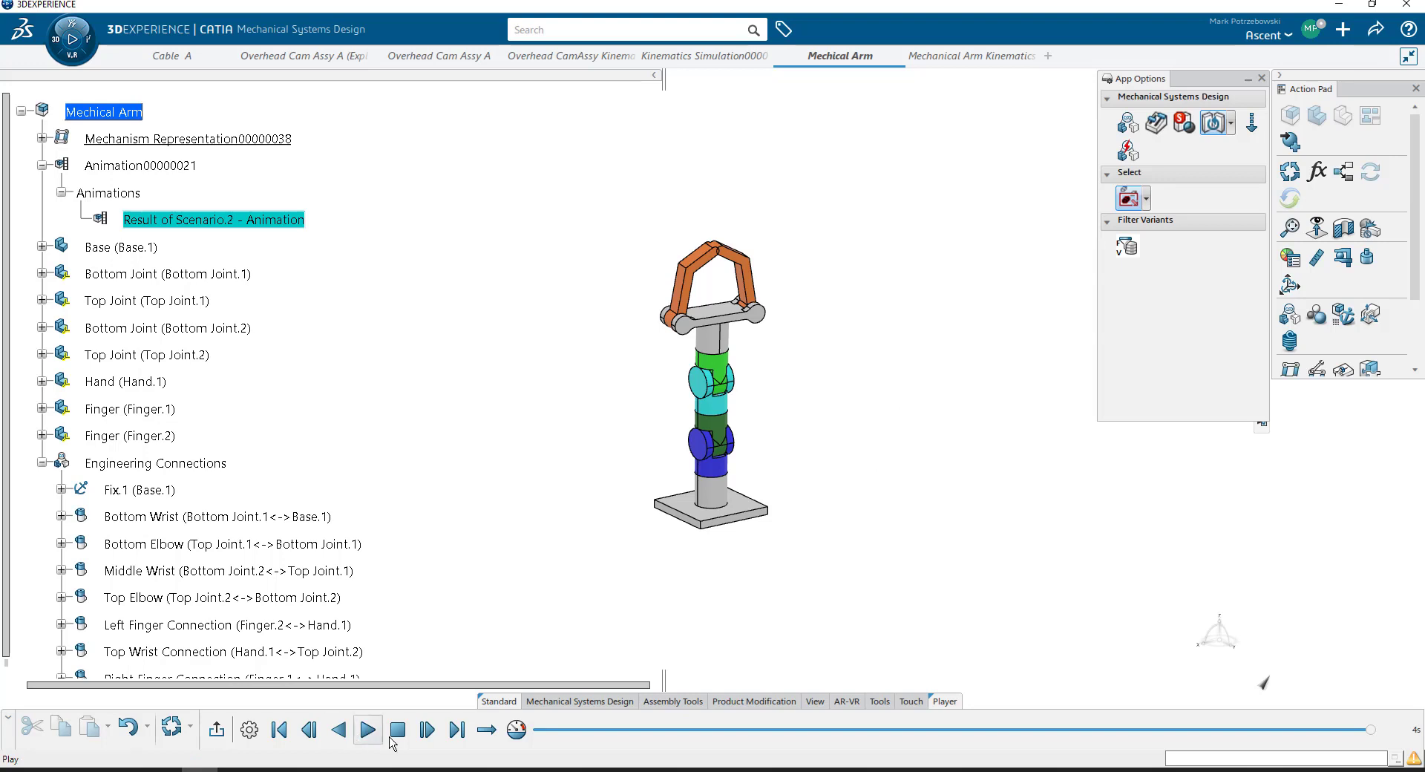
- Turn movie recording on again in the simulation options, keeping the VFW Codec
left_click(257, 736)
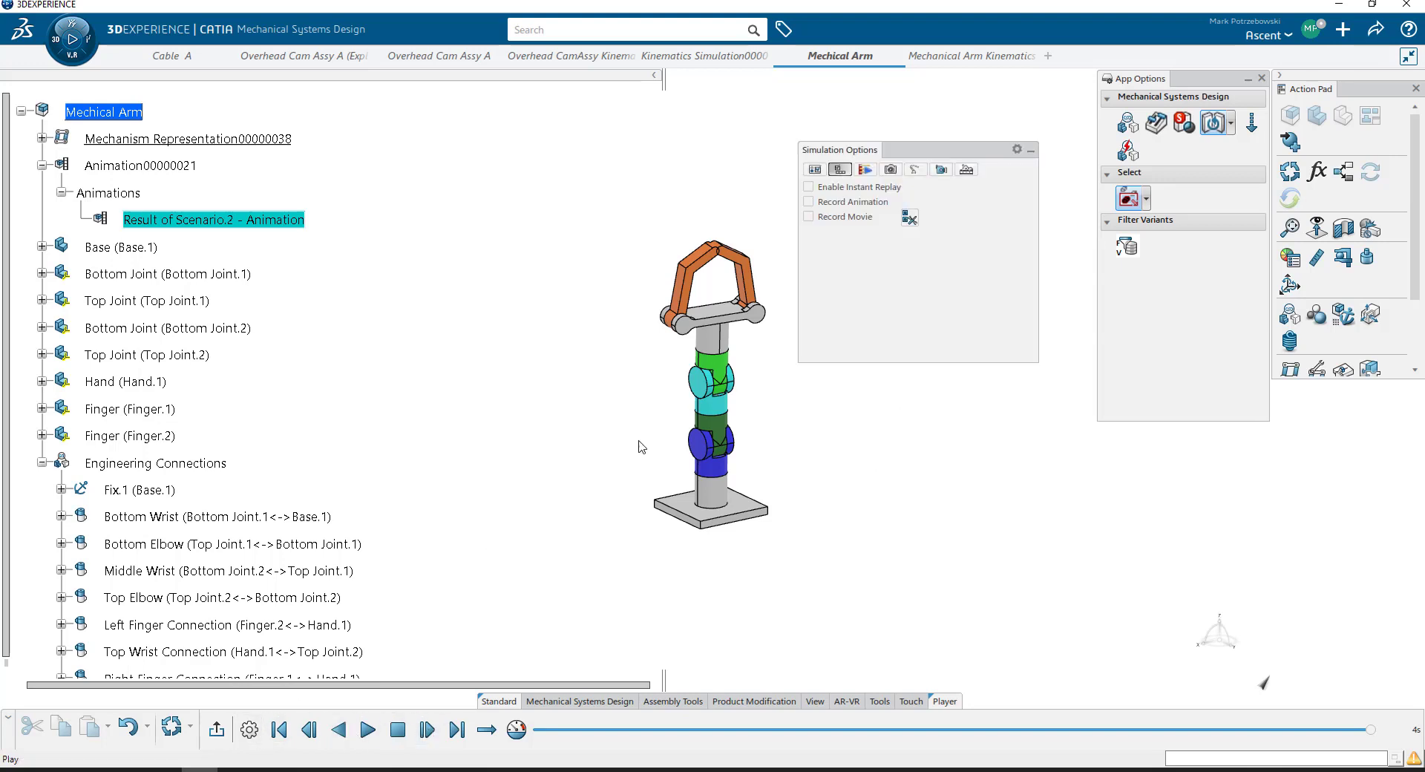
left_click(808, 215)
left_click(913, 223)
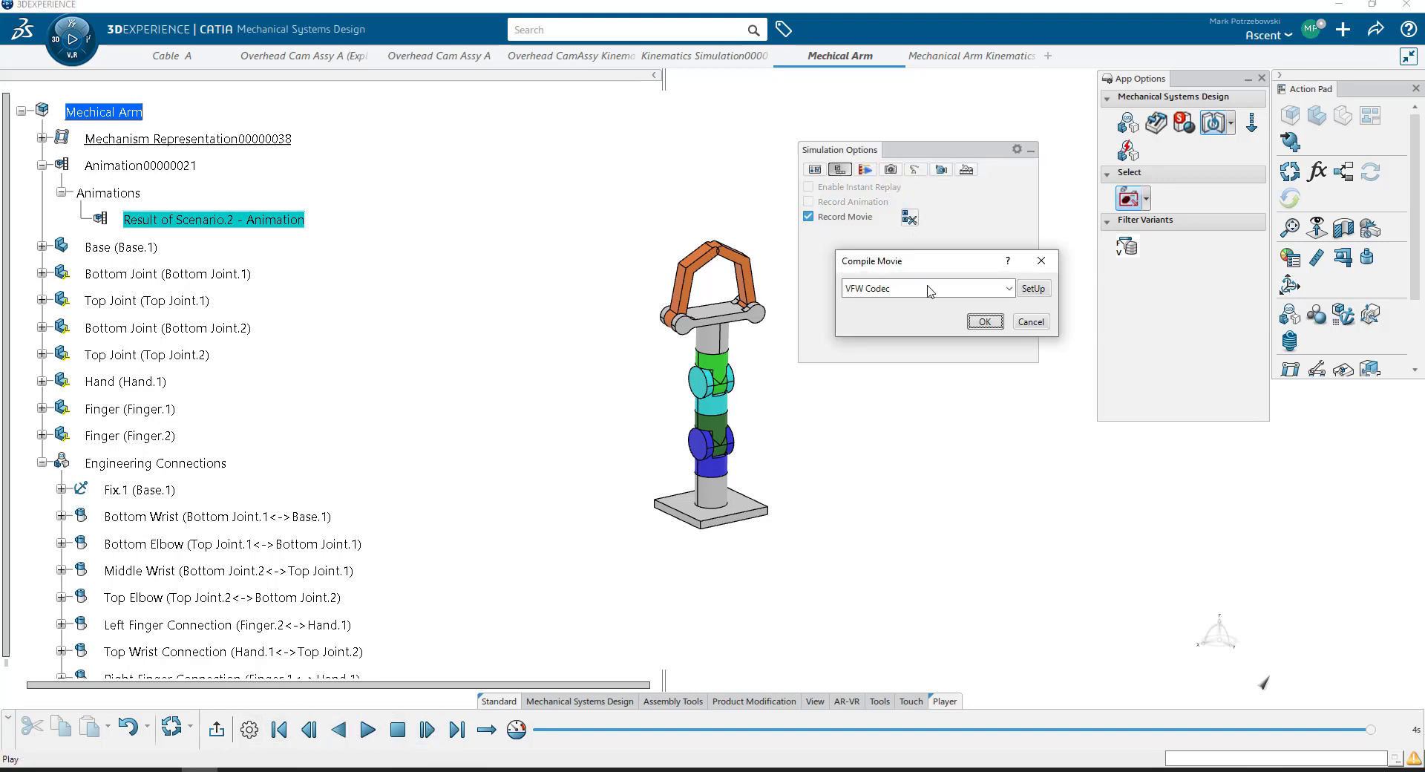
left_click(989, 323)
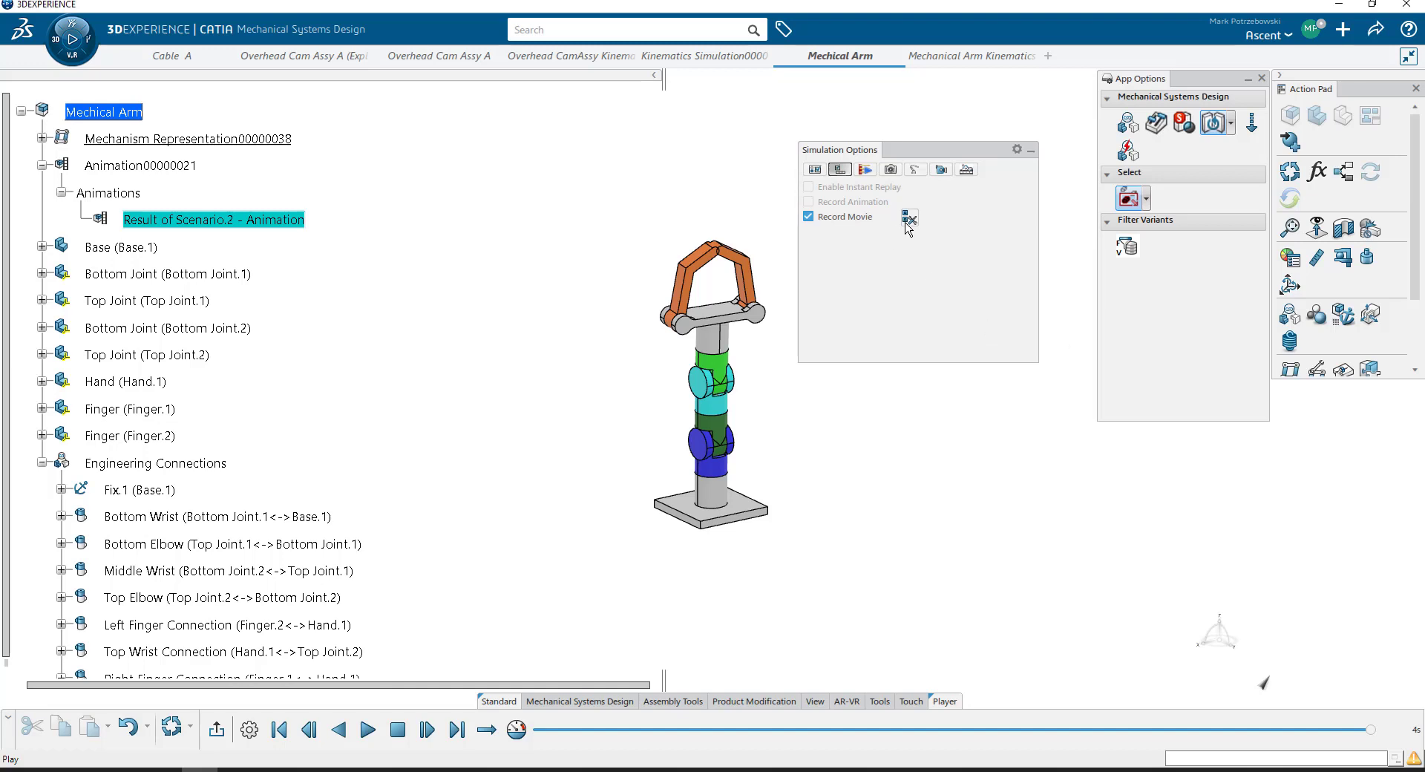
left_click(1030, 150)
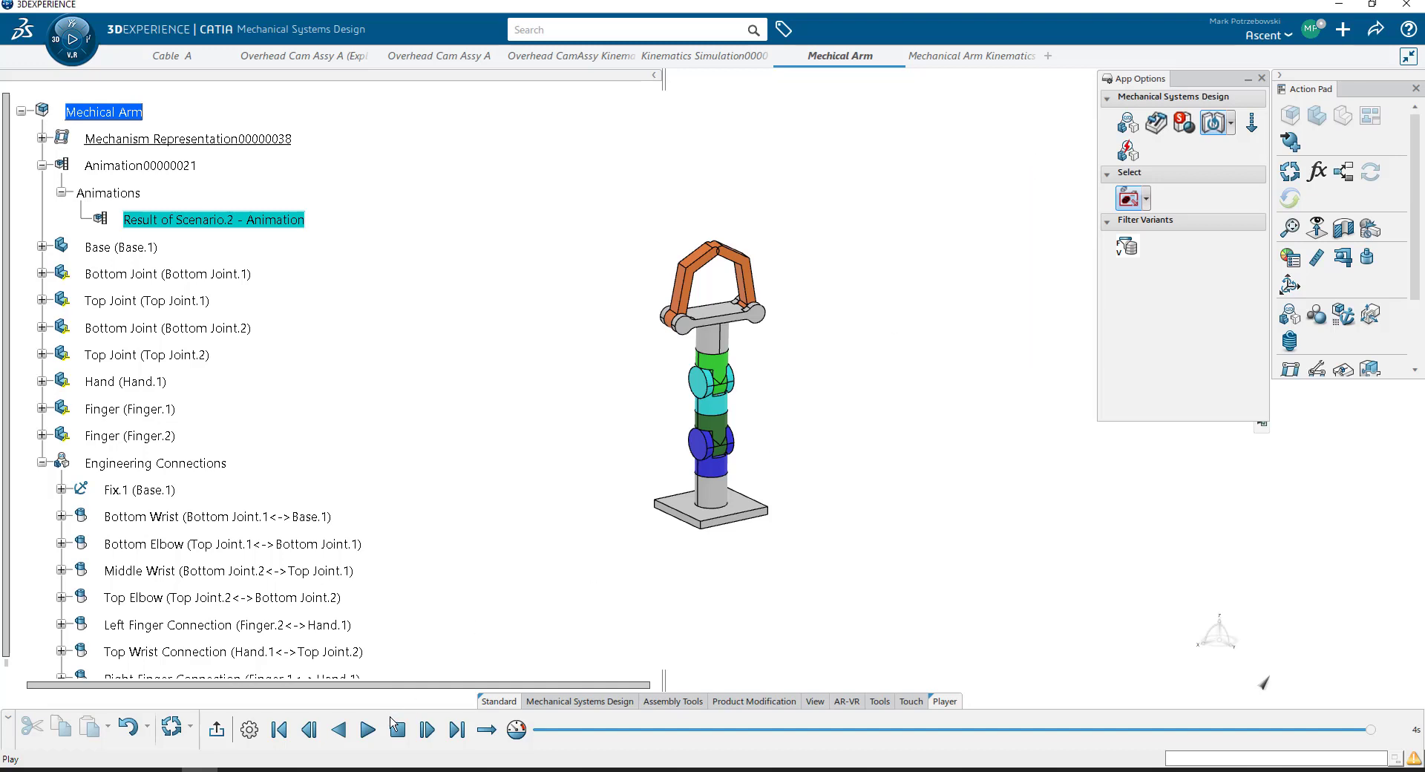
- Play the animation to record it and compile the movie as Demo Video with the VFW Codec (*.avi) type in the RetractableHardtop folder
left_click(370, 729)
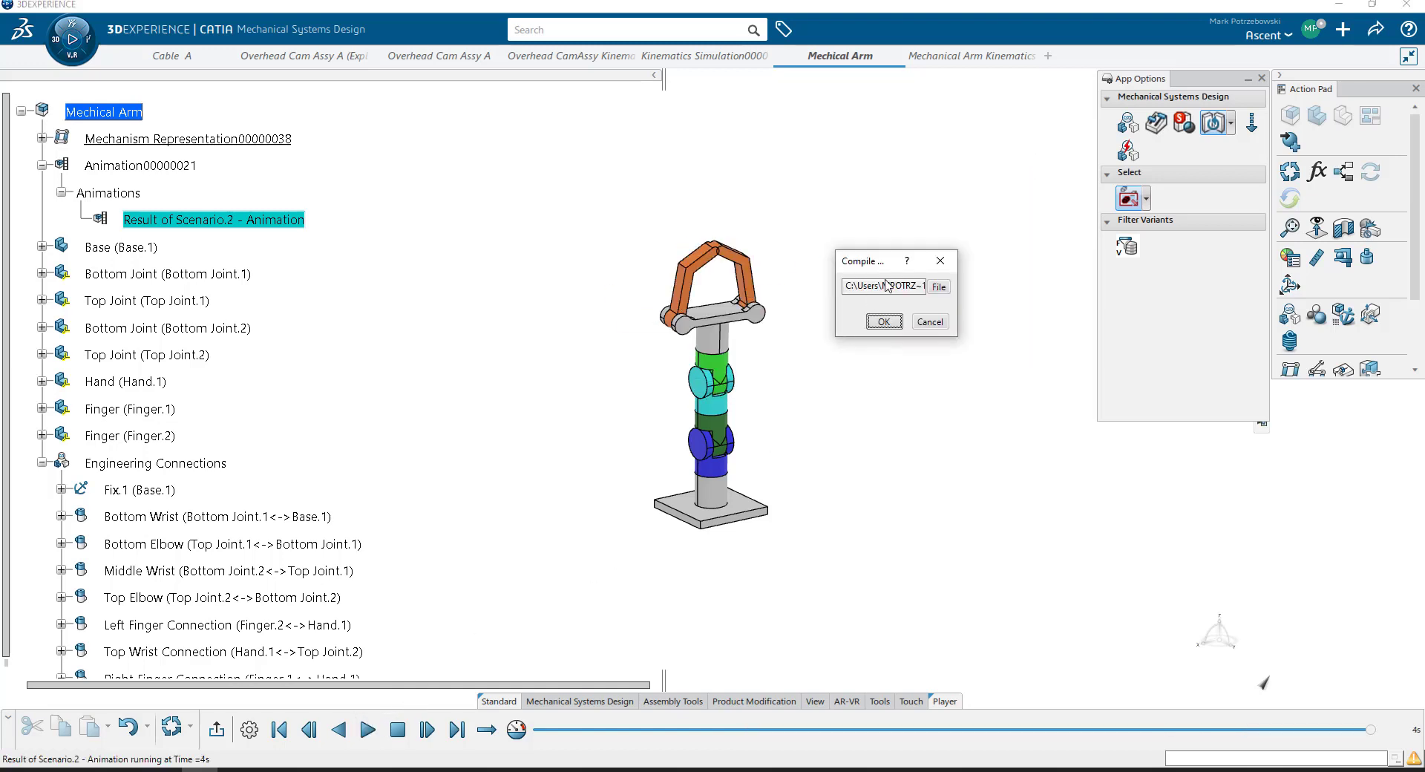
left_click_drag(906, 290, 818, 286)
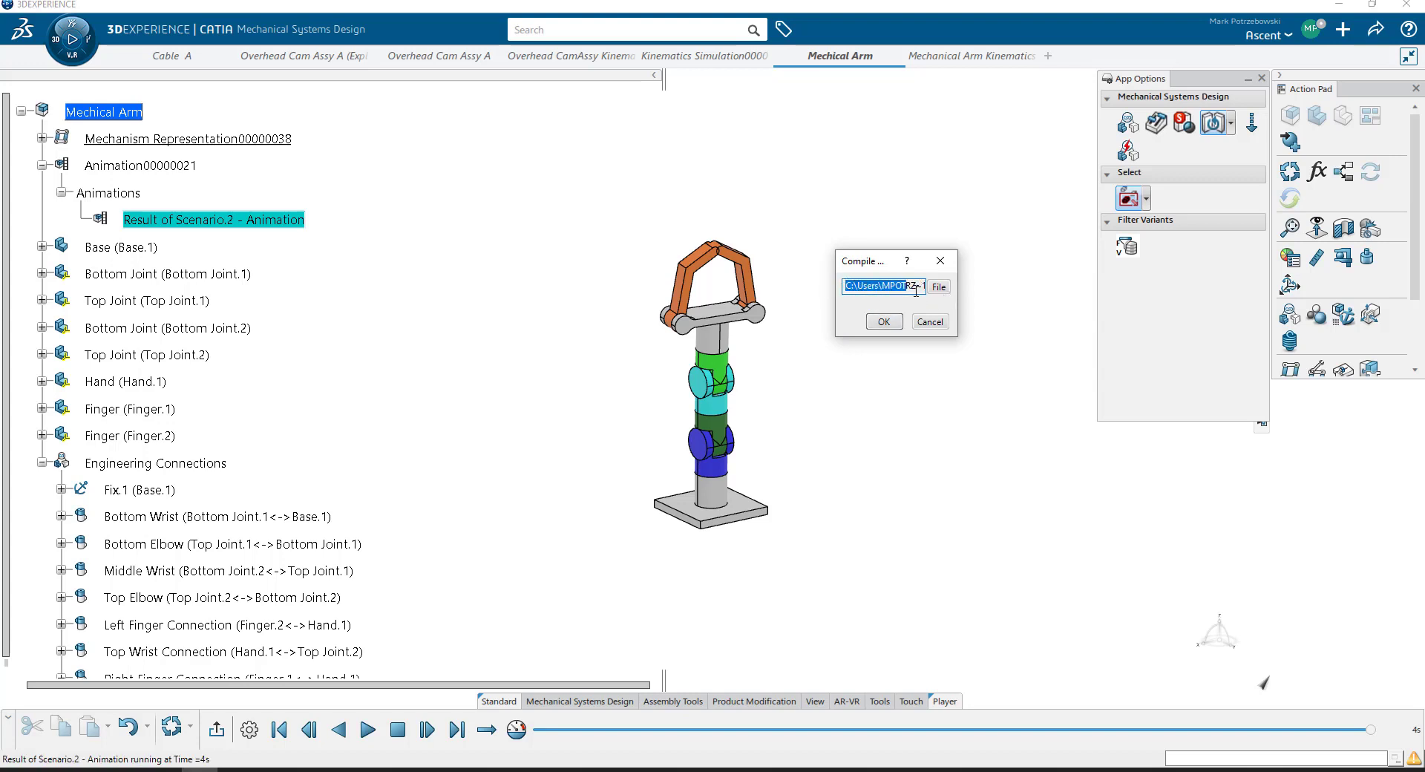
left_click(938, 287)
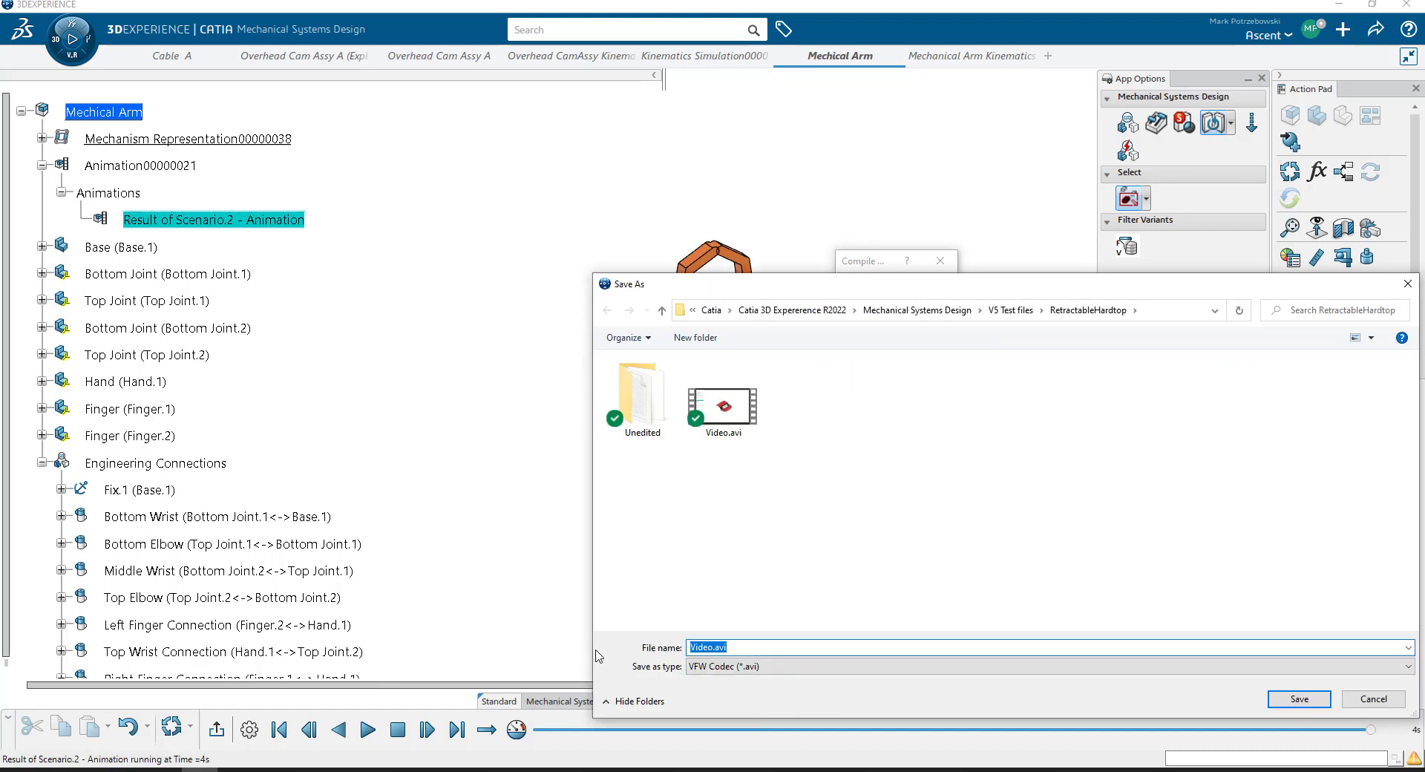
type("Demo")
left_click(1196, 312)
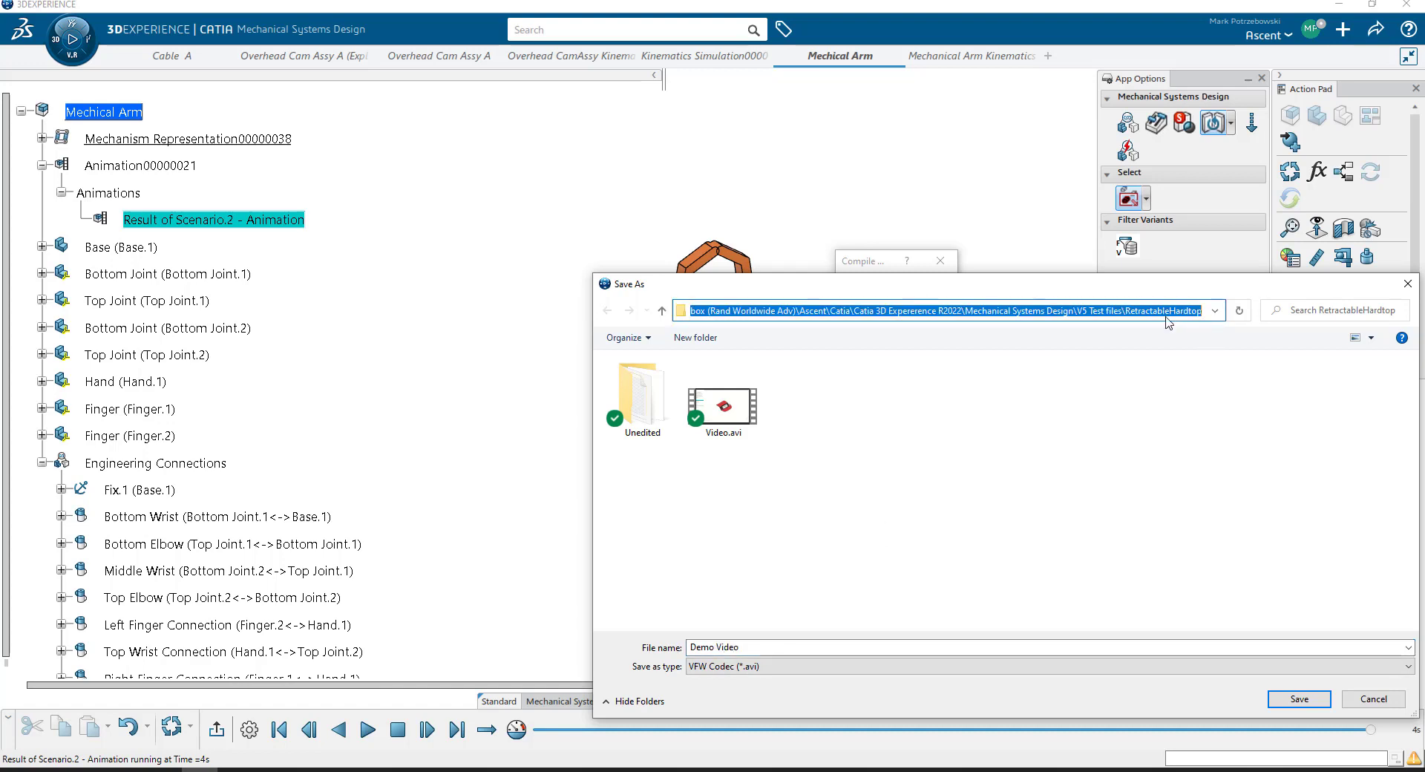
left_click(1298, 701)
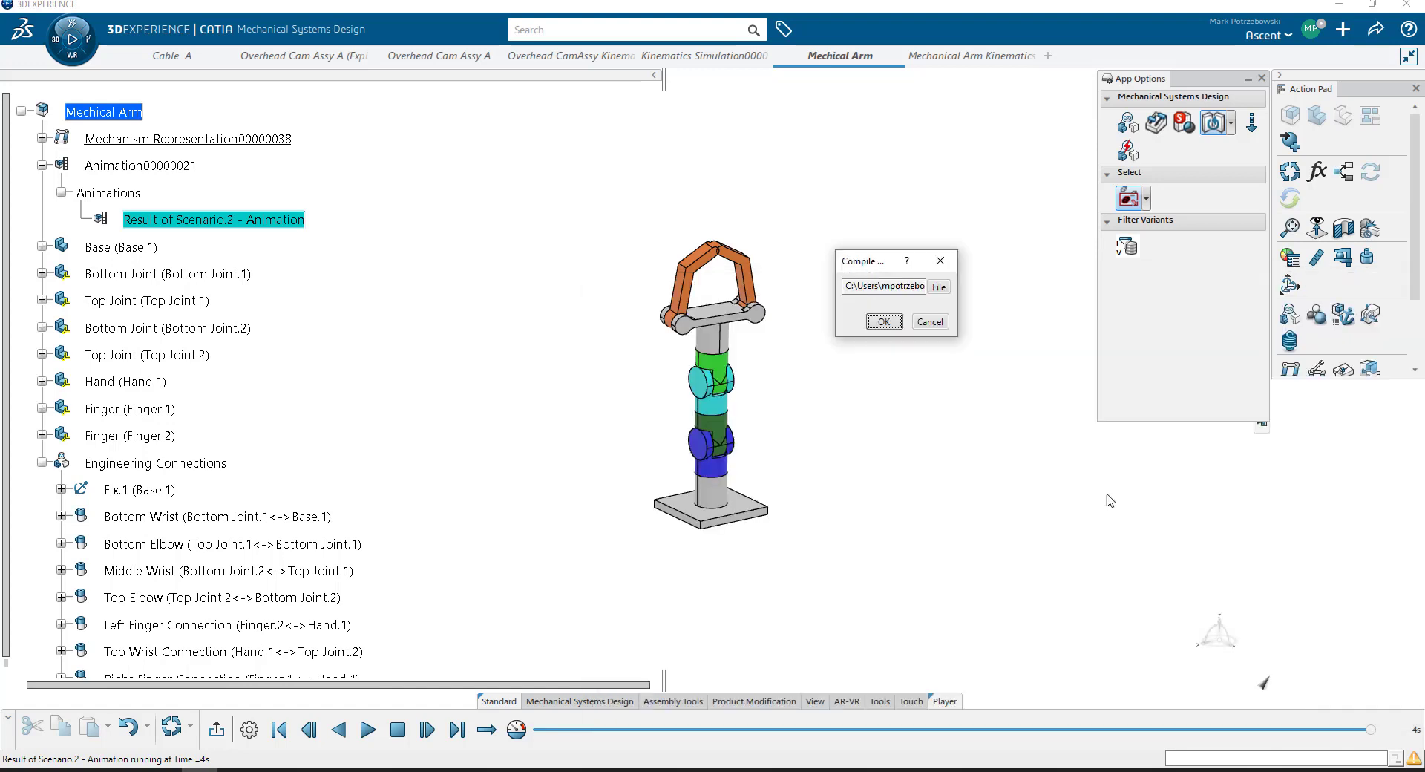
left_click(884, 322)
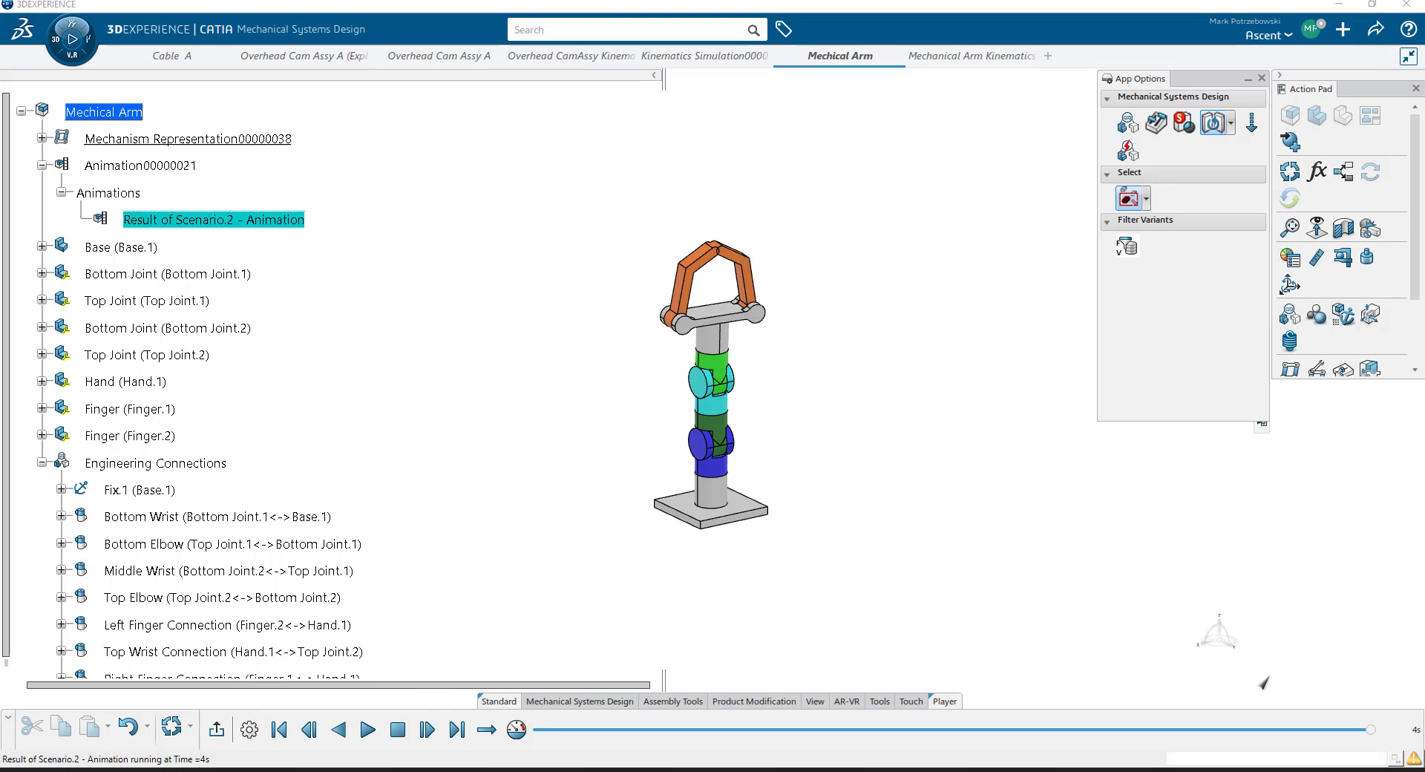
- Switch to File Explorer and go to the RetractableHardtop folder using the path copied from the save location
left_click_drag(1424, 185, 439, 101)
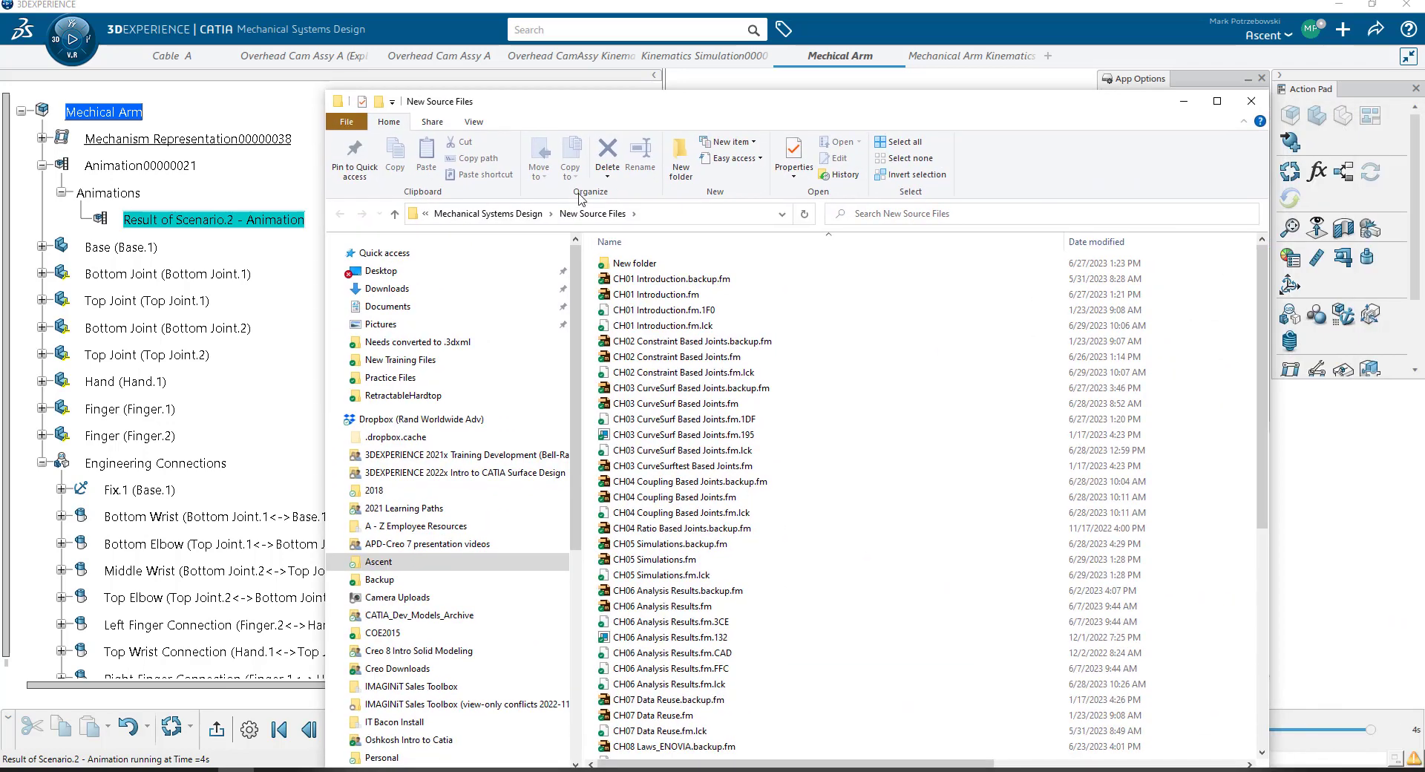
left_click(682, 221)
key("ctrl+v")
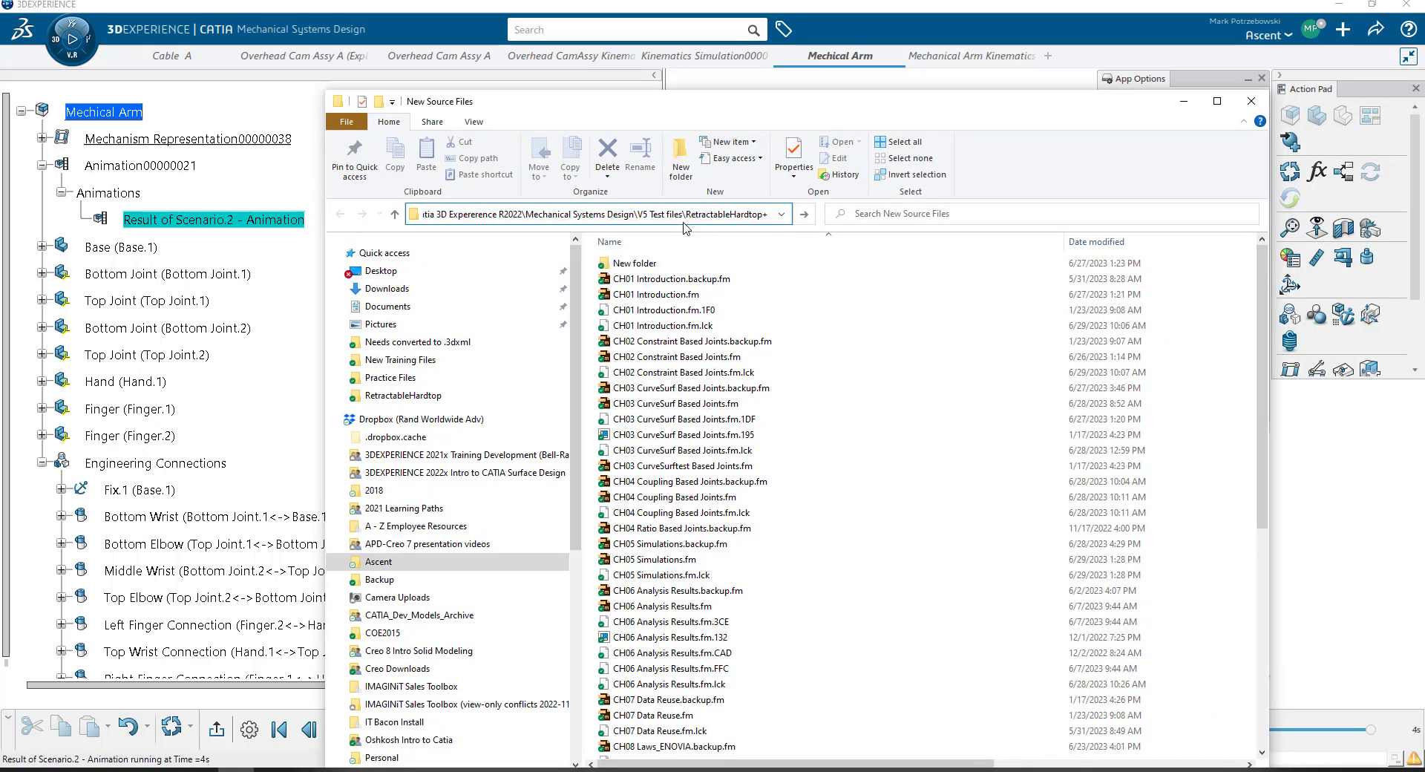
key("Return")
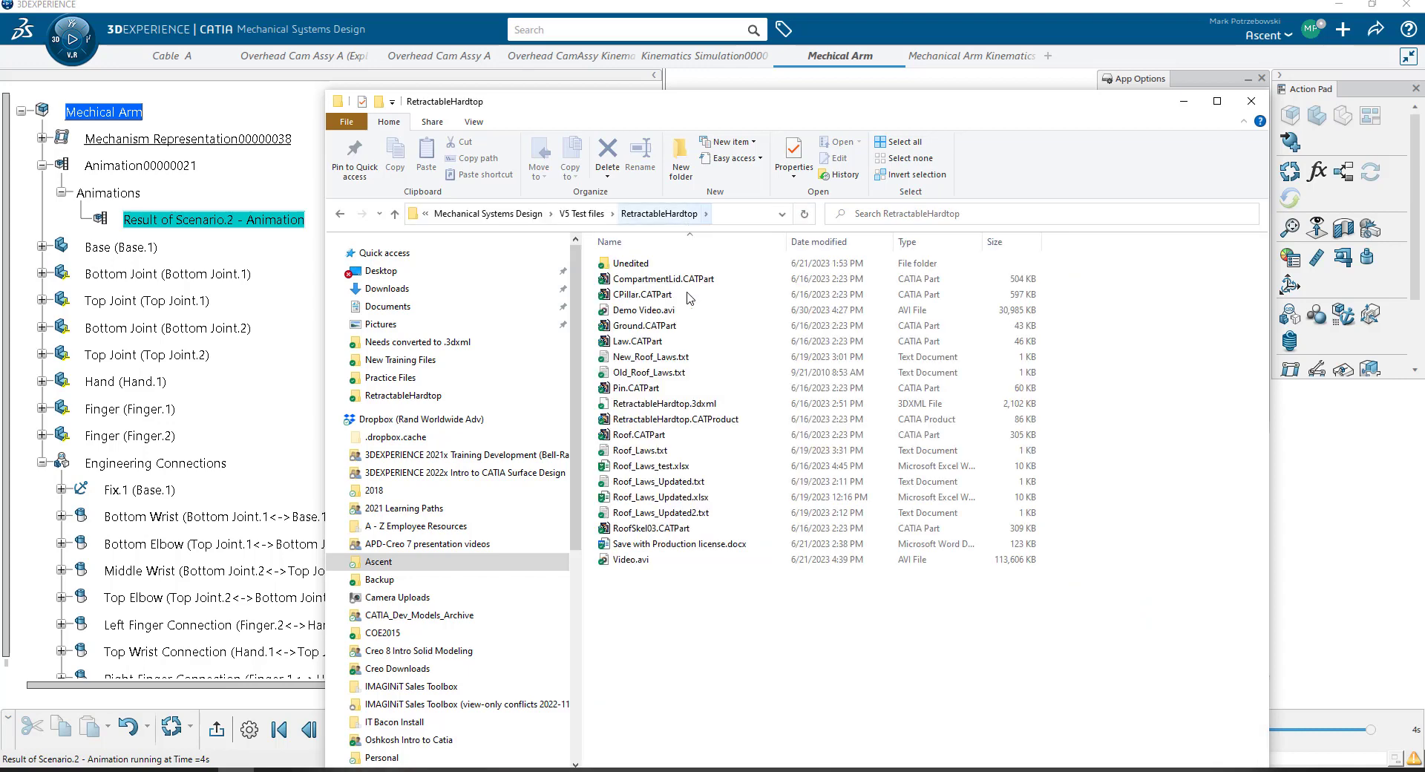
- Open Demo Video.avi in Media Player and replay it to review the recorded arm motion
left_click(636, 312)
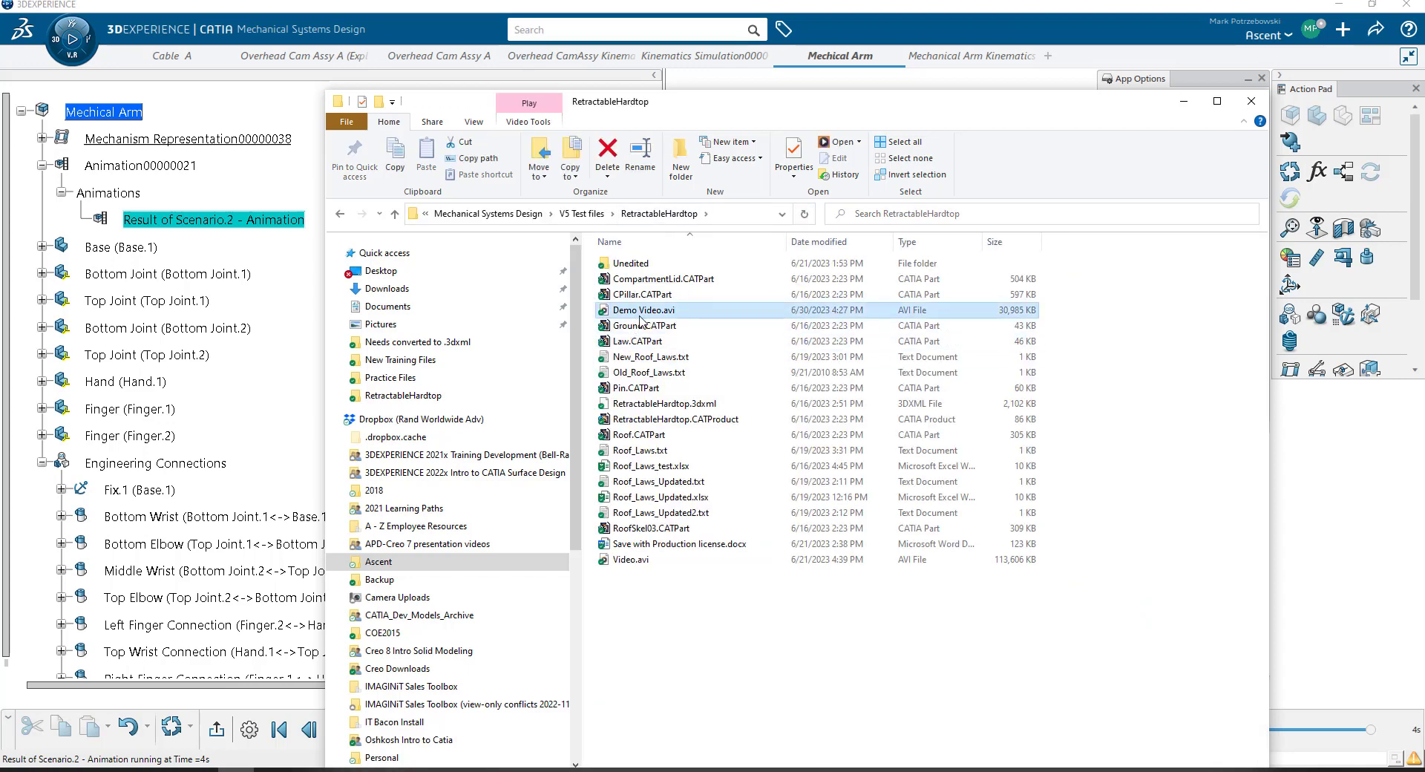
double_click(640, 316)
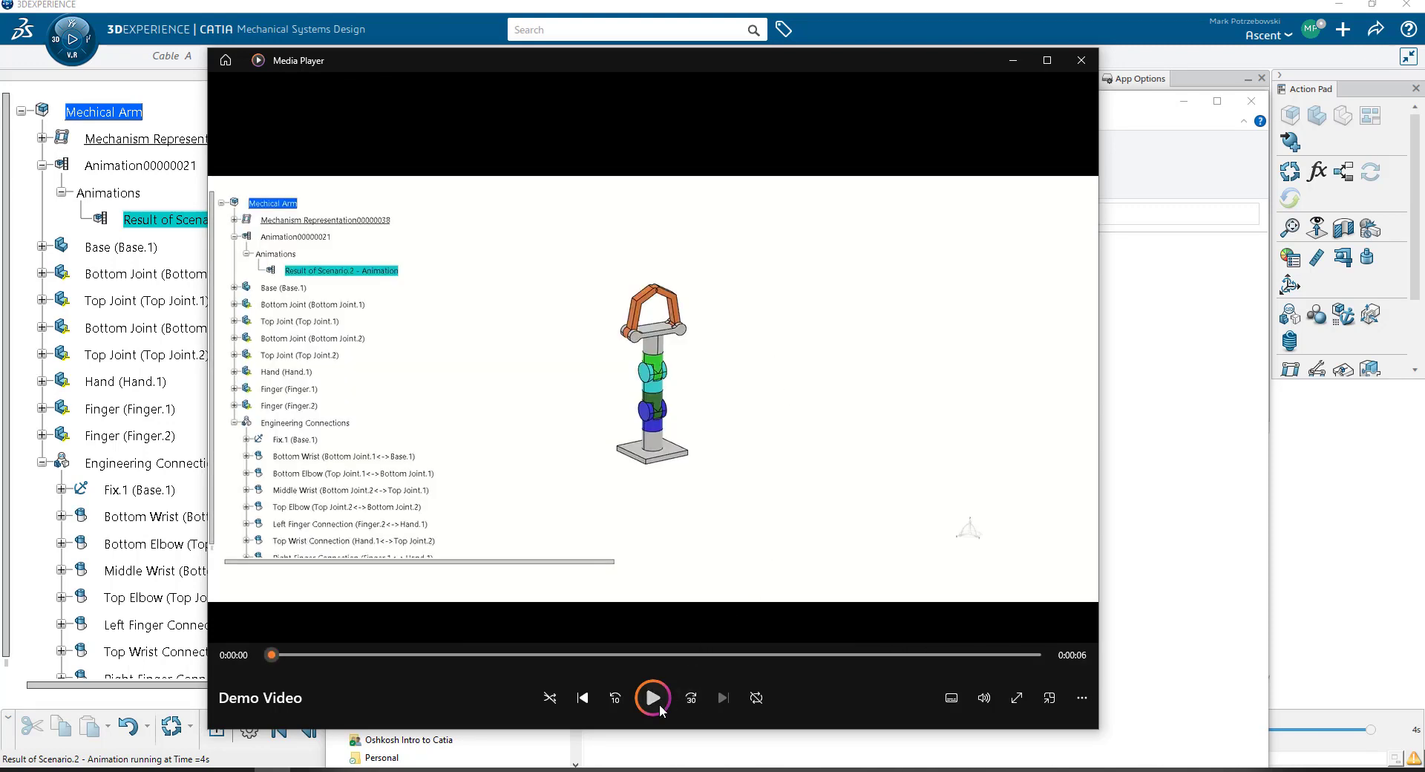
left_click(659, 703)
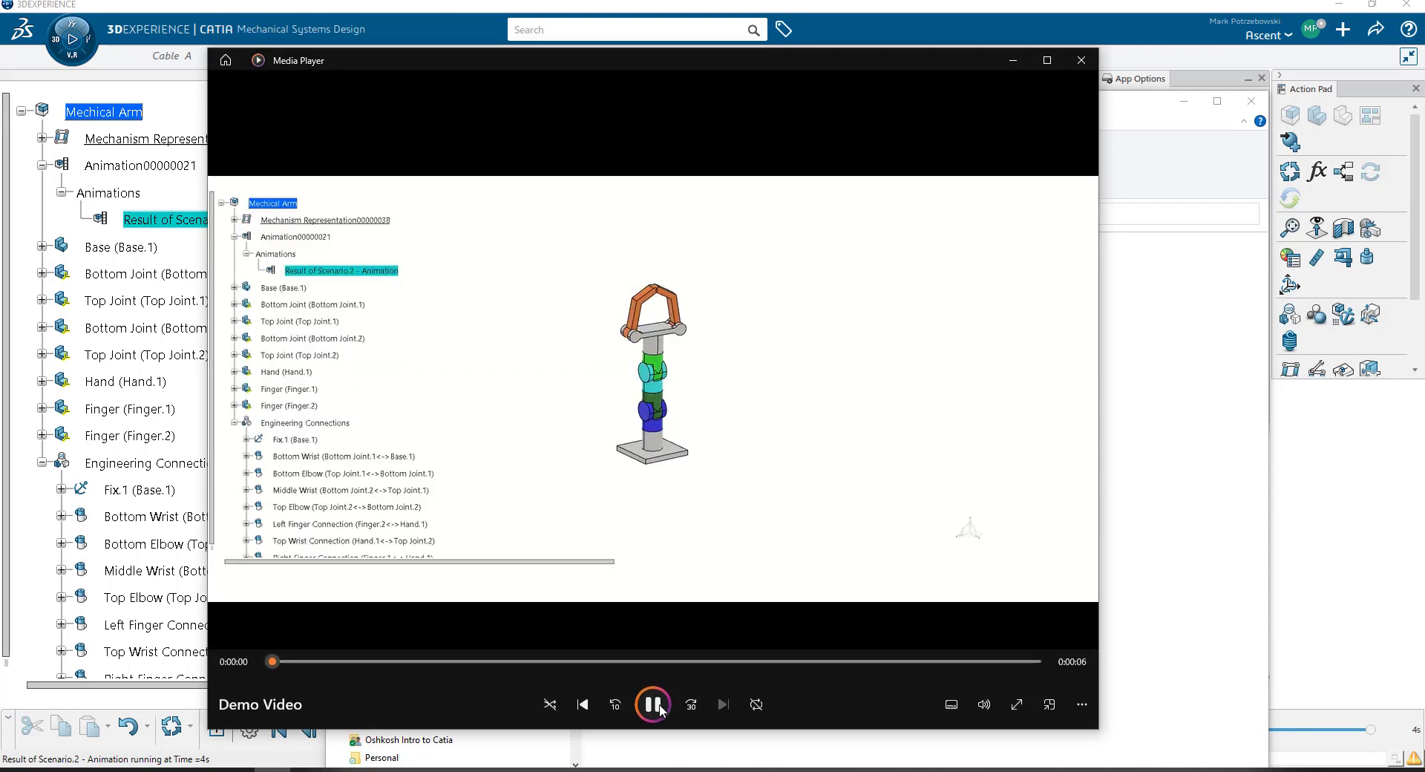